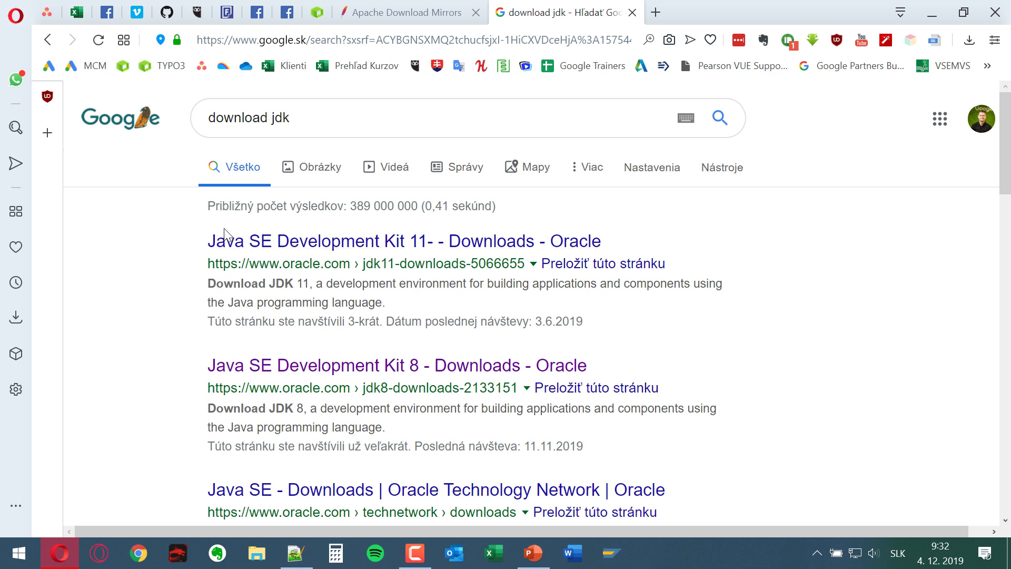
Open Oracle's Java SE Development Kit 8 downloads page from the search results and view it full screen.
scroll(210, 316, down, 3)
scroll(211, 319, up, 3)
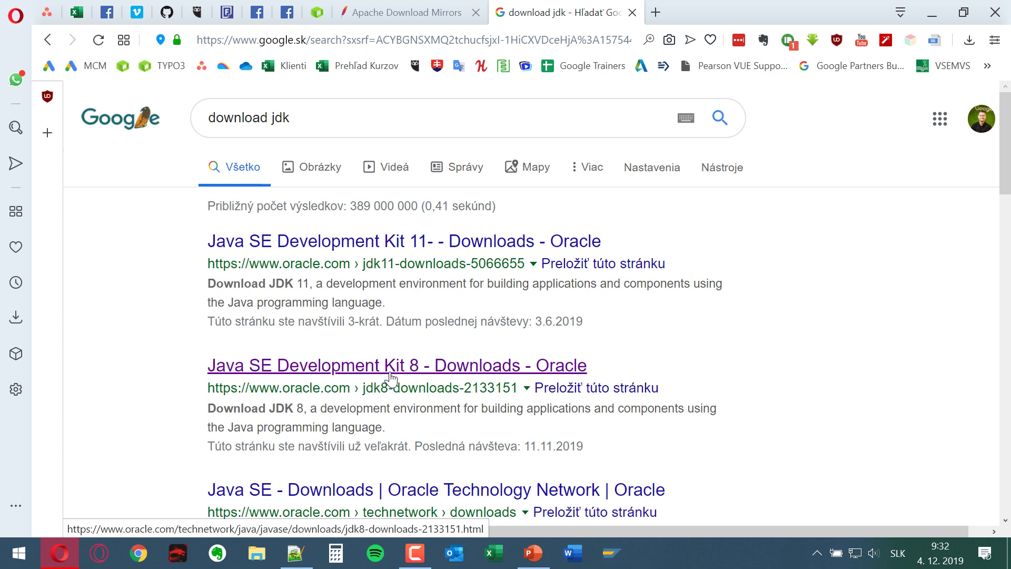
click(489, 374)
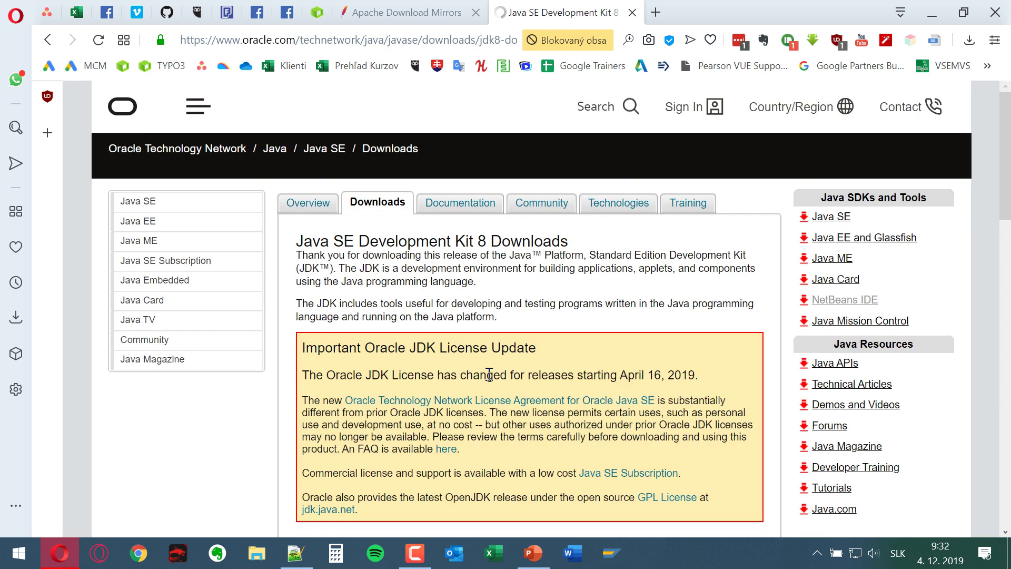
key(F11)
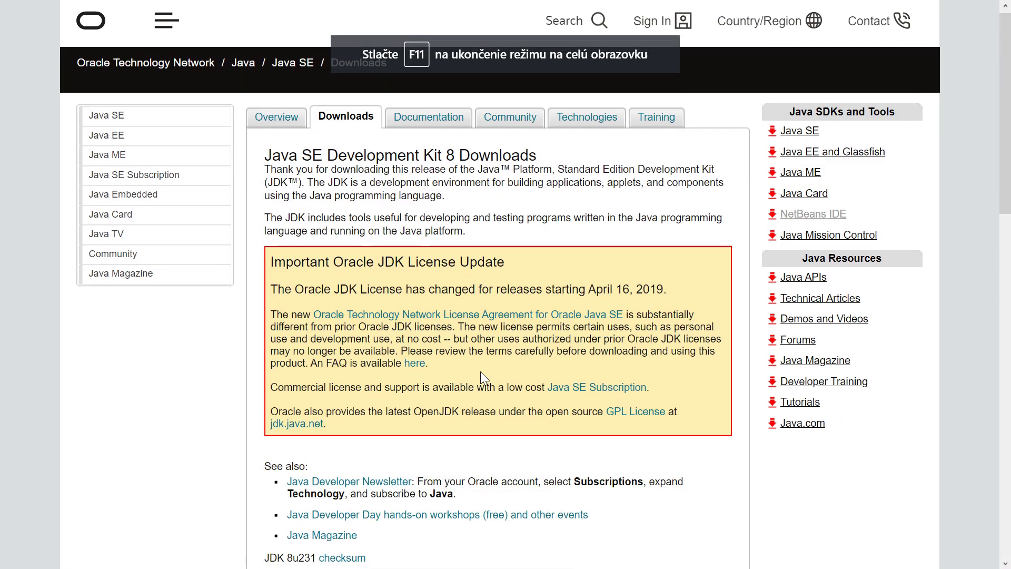
Accept the Oracle Technology Network license agreement for the Java SE Development Kit 8u231 downloads.
scroll(480, 371, down, 10)
scroll(479, 368, up, 1)
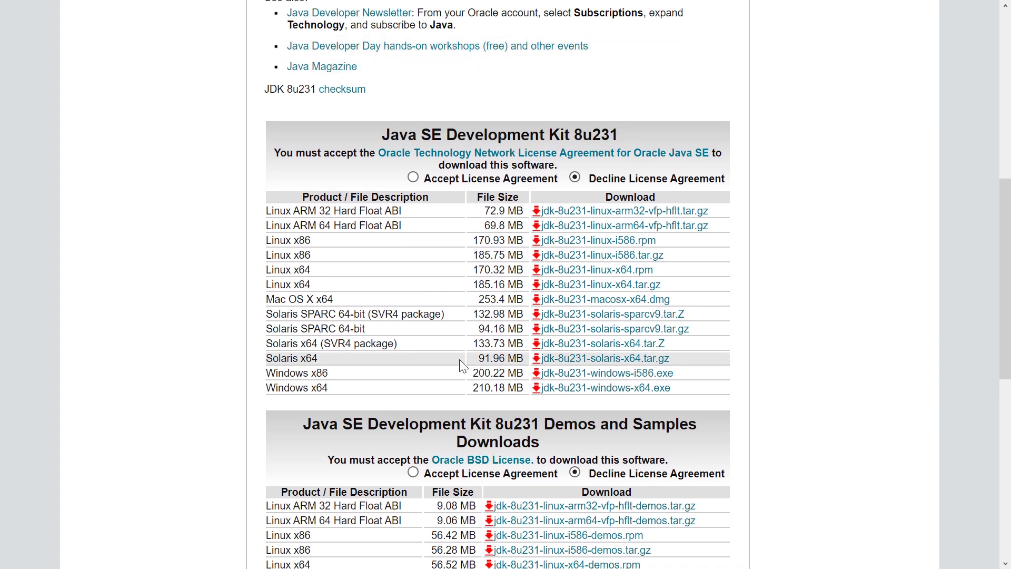
scroll(477, 368, down, 1)
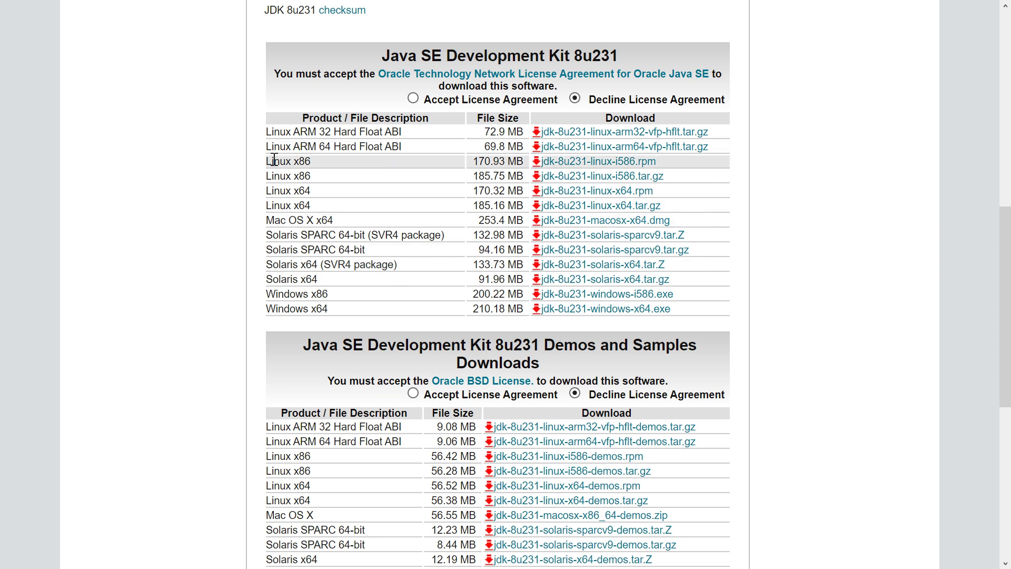
click(414, 99)
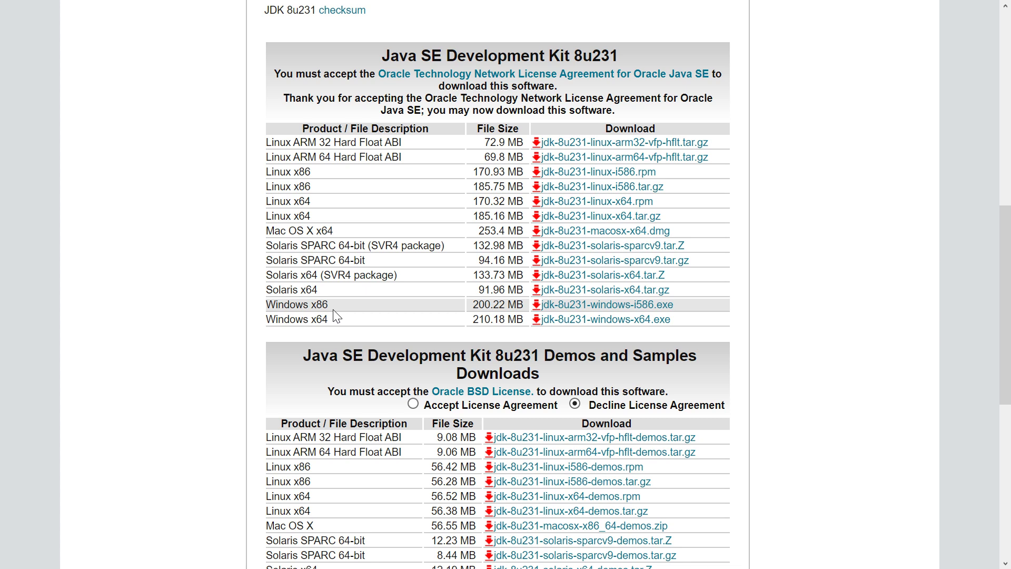
Check the computer's Windows system type in the system information, then close it.
key(super+Pause)
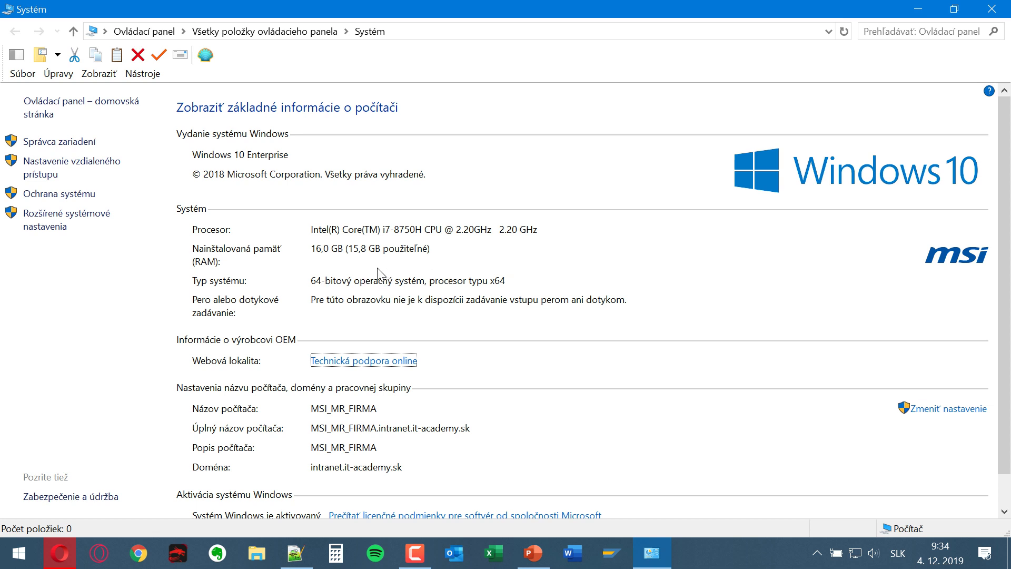
click(1004, 14)
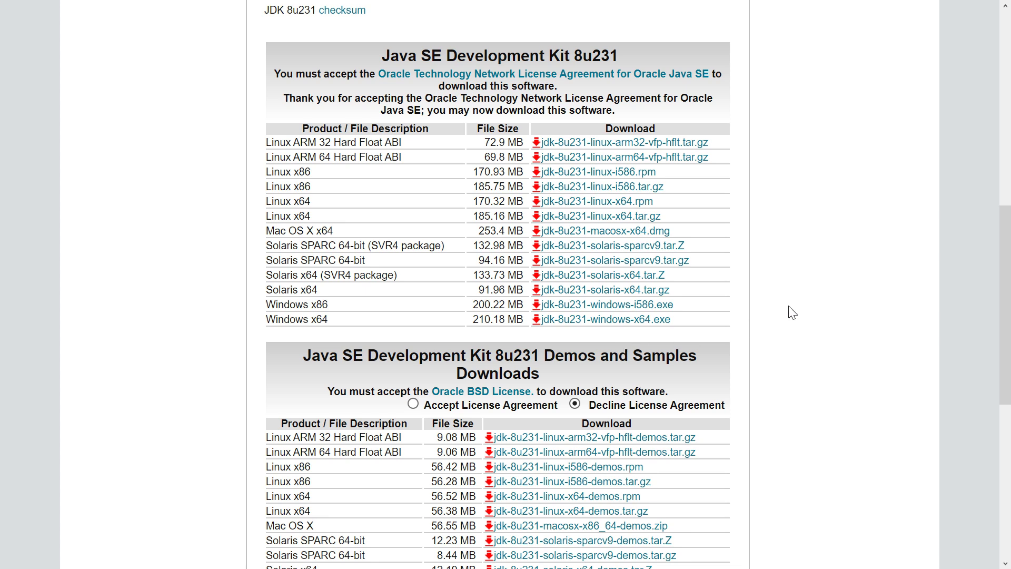
Accept the Oracle BSD License for the 8u231 demos and samples and request jdk-8u231-windows-x64-demos.zip.
scroll(828, 271, down, 3)
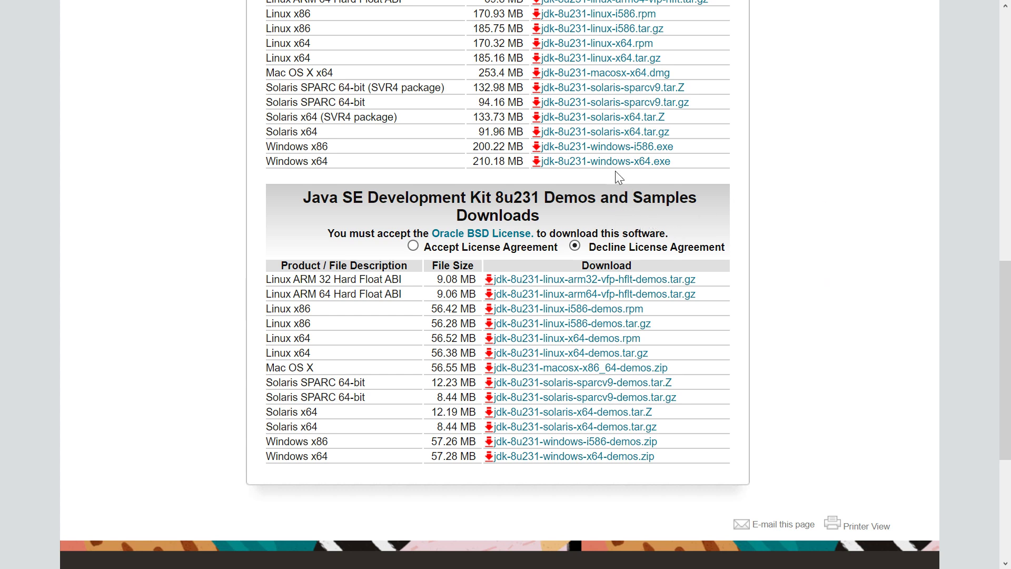
scroll(567, 207, up, 3)
scroll(566, 208, up, 5)
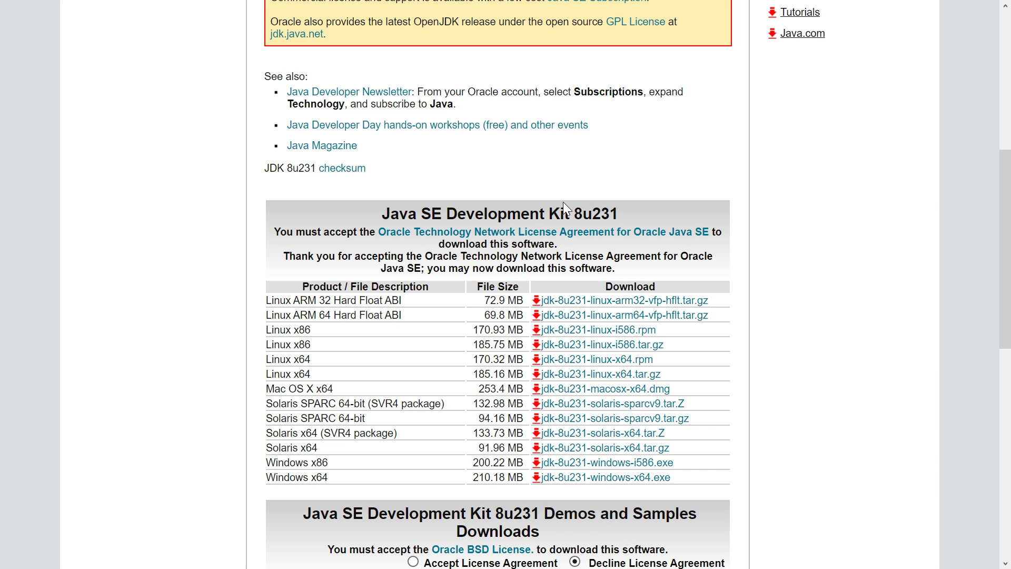
scroll(563, 201, down, 7)
scroll(456, 321, down, 2)
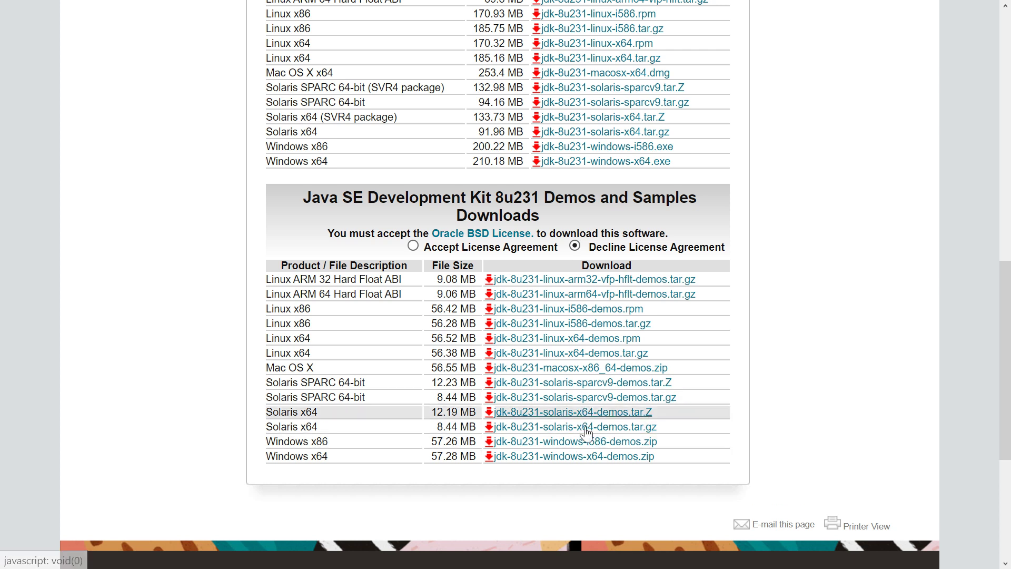
click(413, 246)
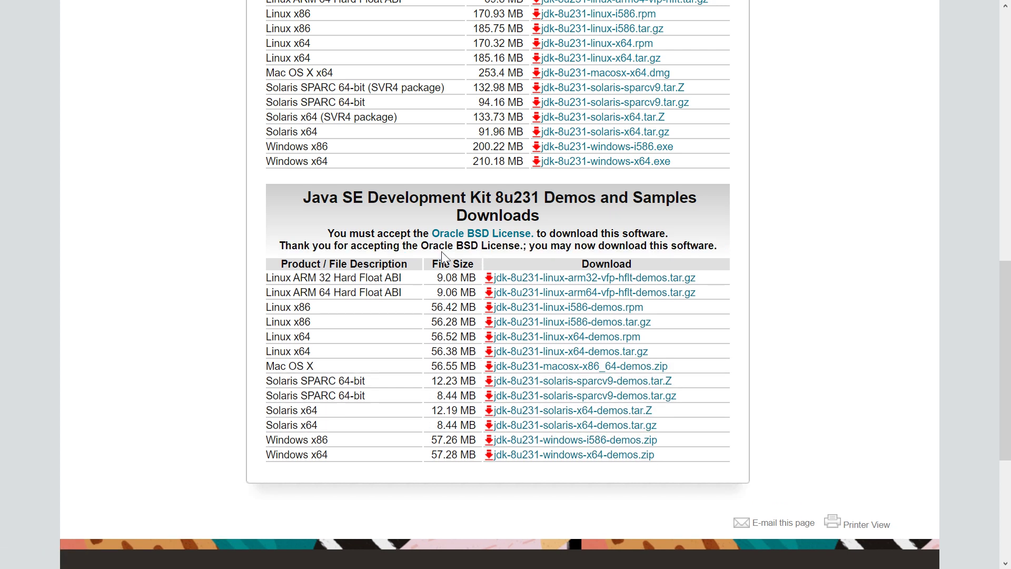
click(569, 457)
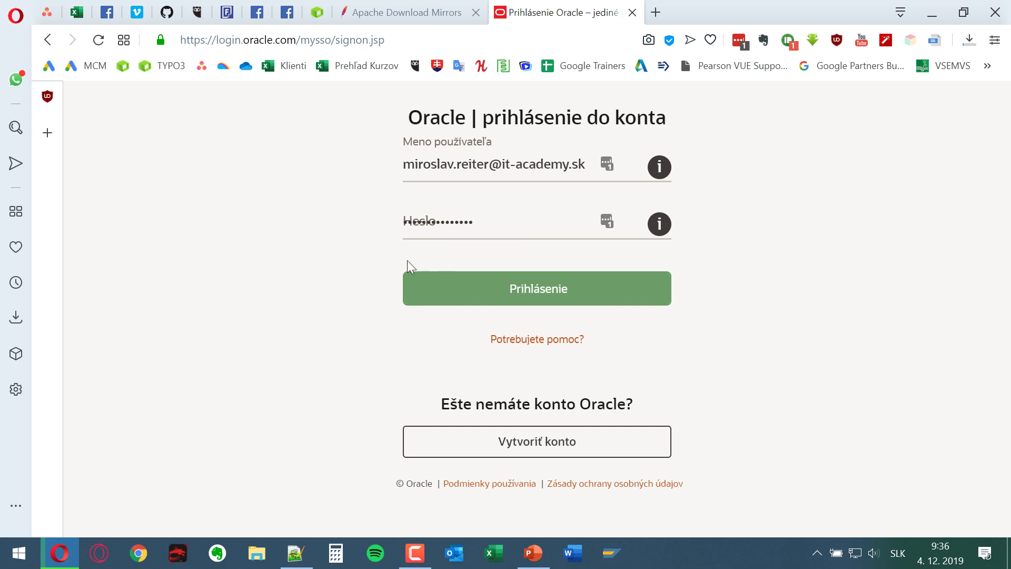
Go back to the JDK 8 downloads page and check the demos archive's download progress.
click(50, 43)
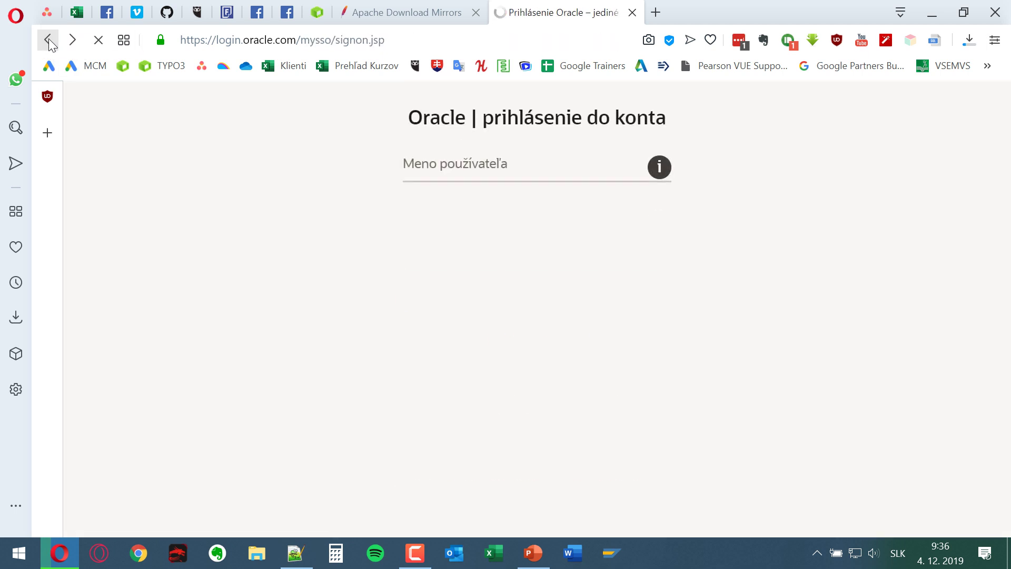
click(50, 43)
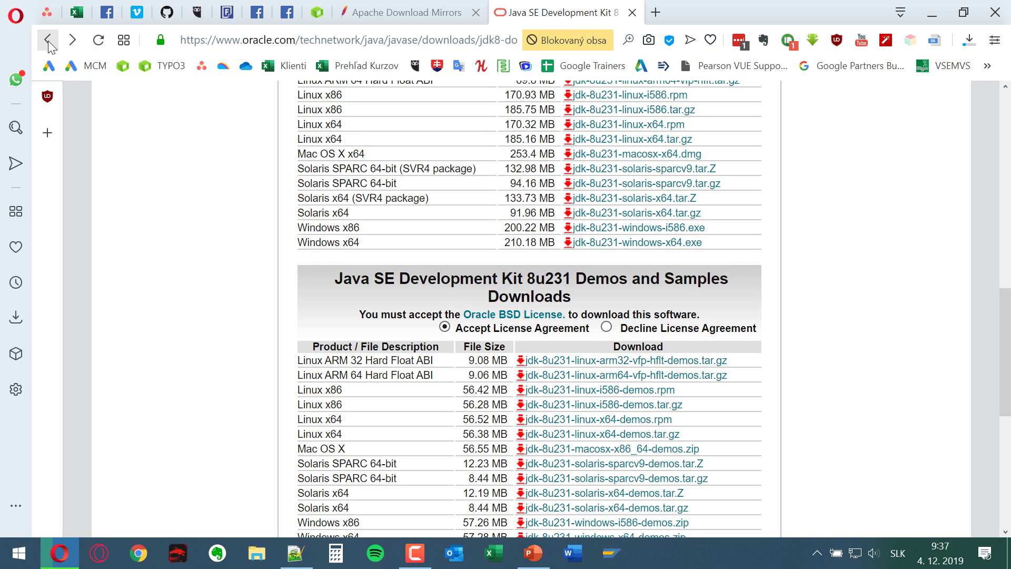
scroll(154, 154, up, 3)
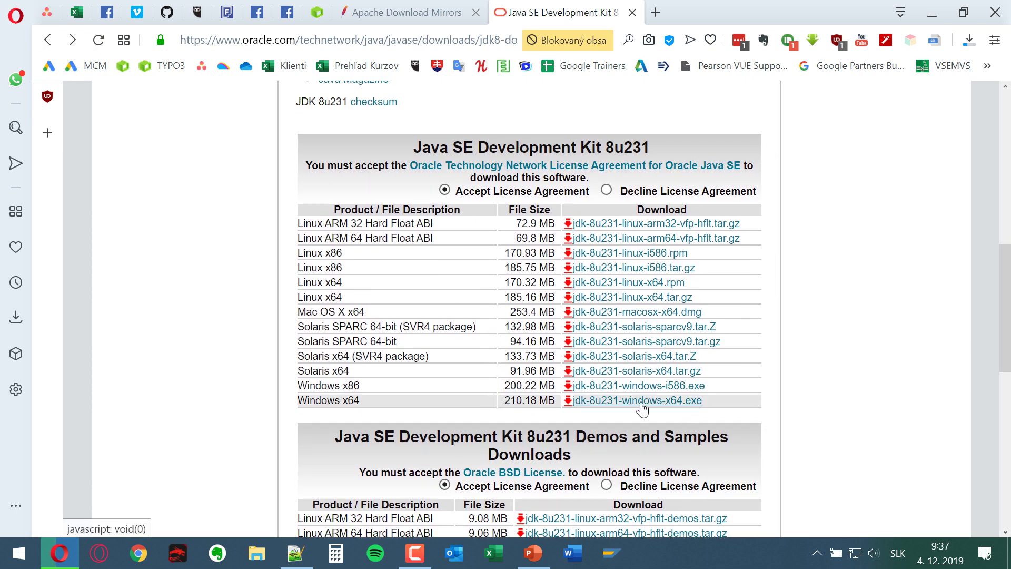
click(670, 406)
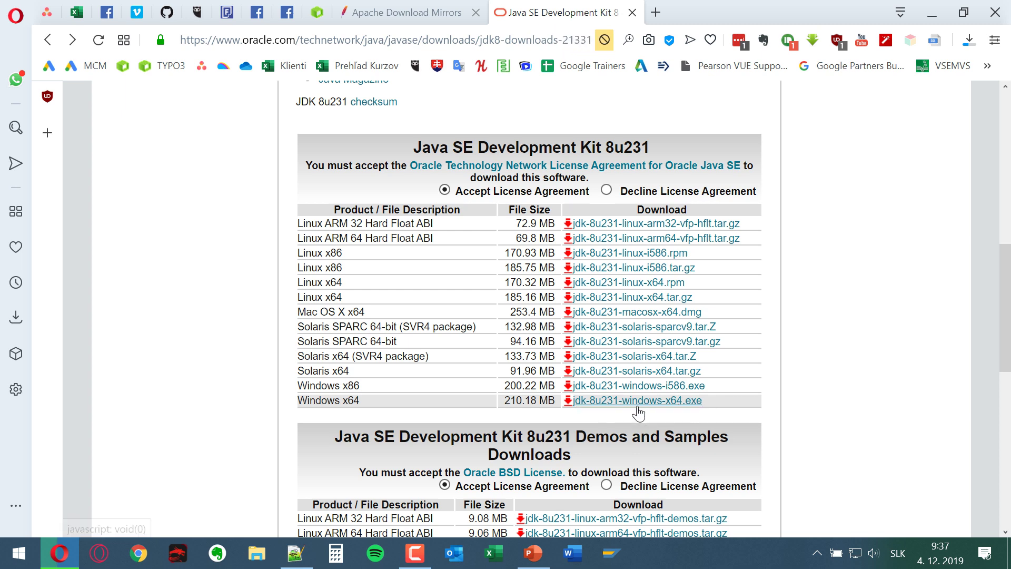
scroll(630, 413, down, 4)
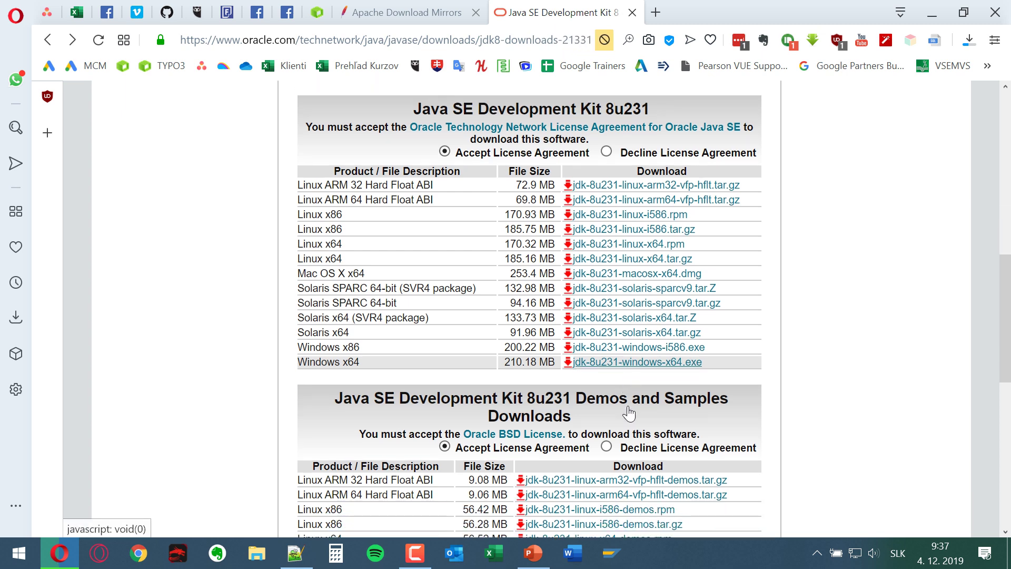
scroll(631, 413, down, 3)
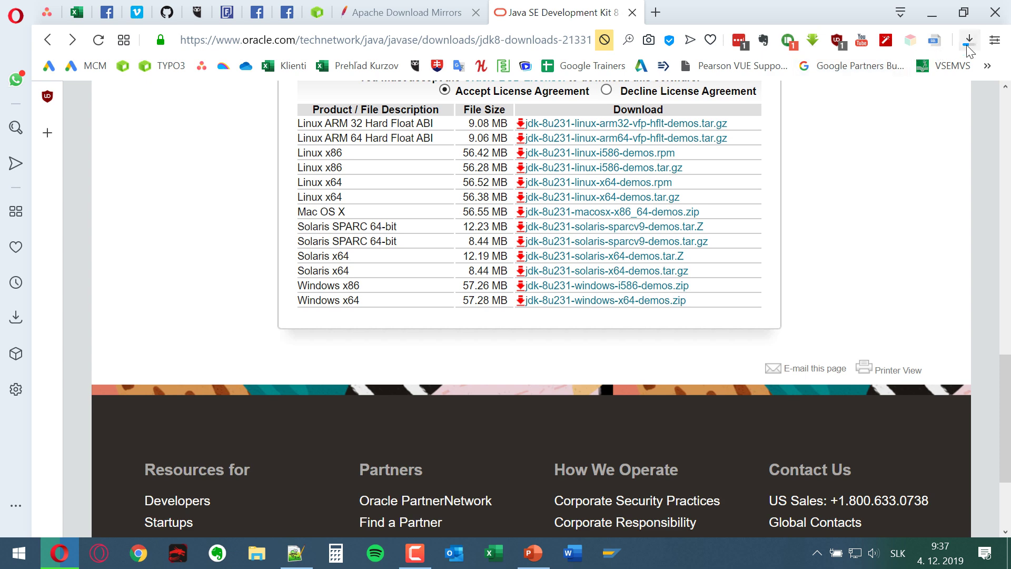
click(970, 42)
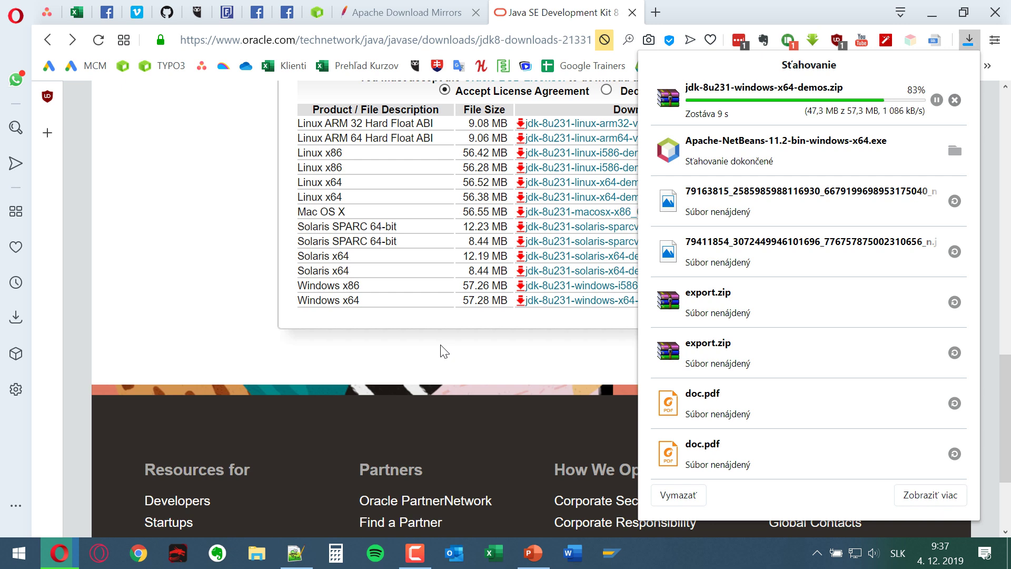
On the desktop, move the demos archive to an empty area, extract it to its own folder, and place that folder beside it.
click(1008, 554)
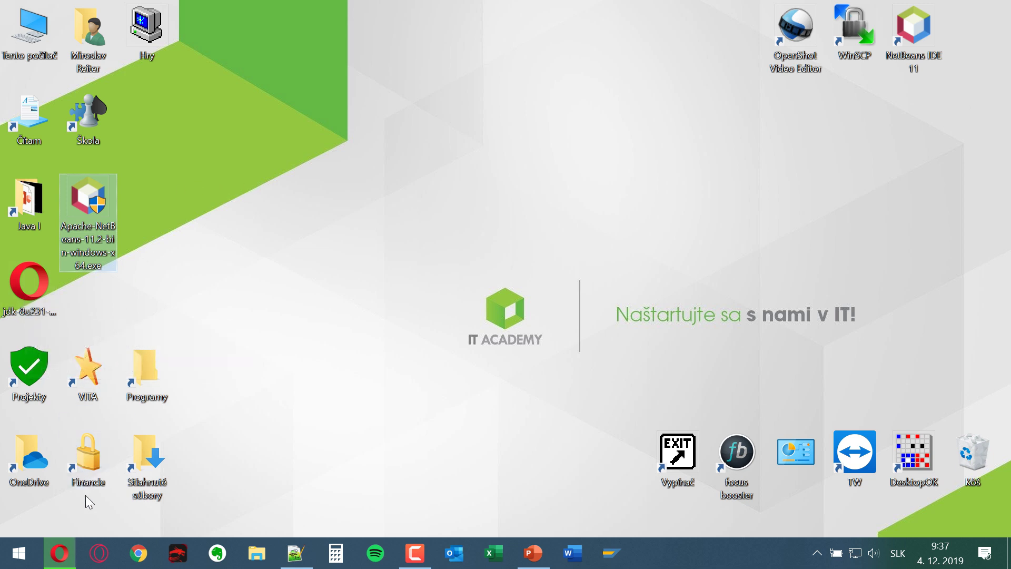
click(62, 554)
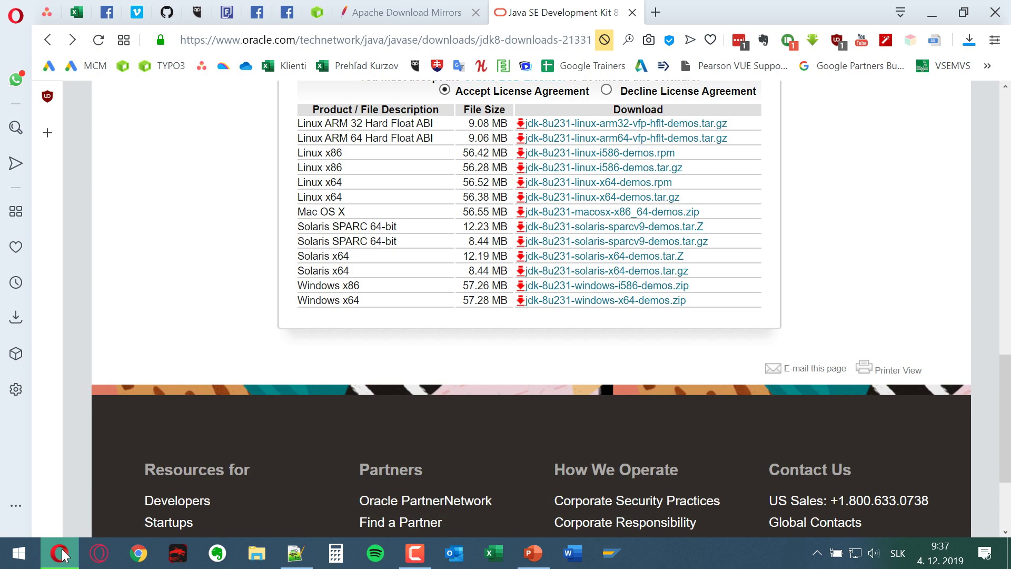
click(62, 554)
drag(29, 280, 314, 110)
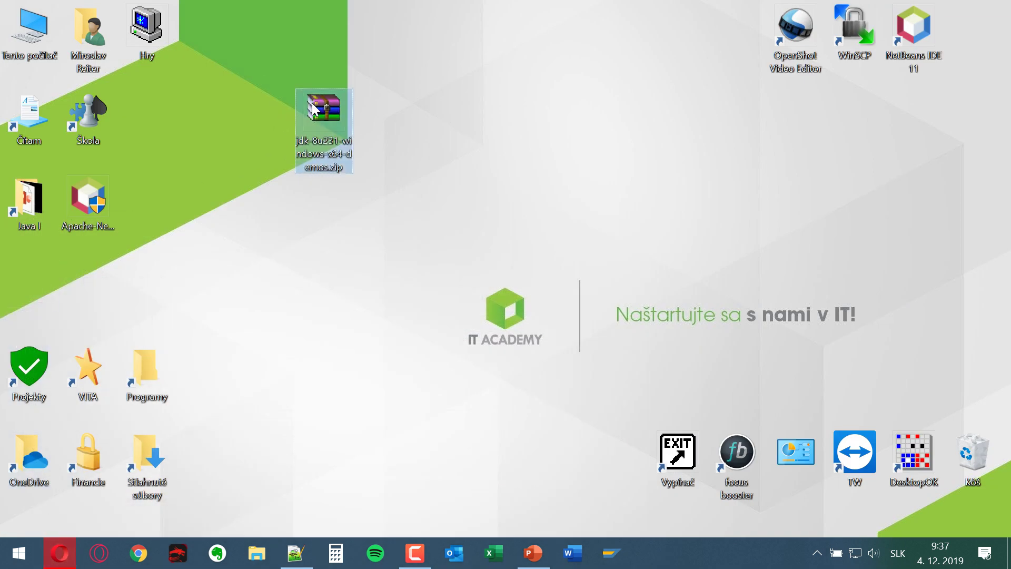
right_click(316, 112)
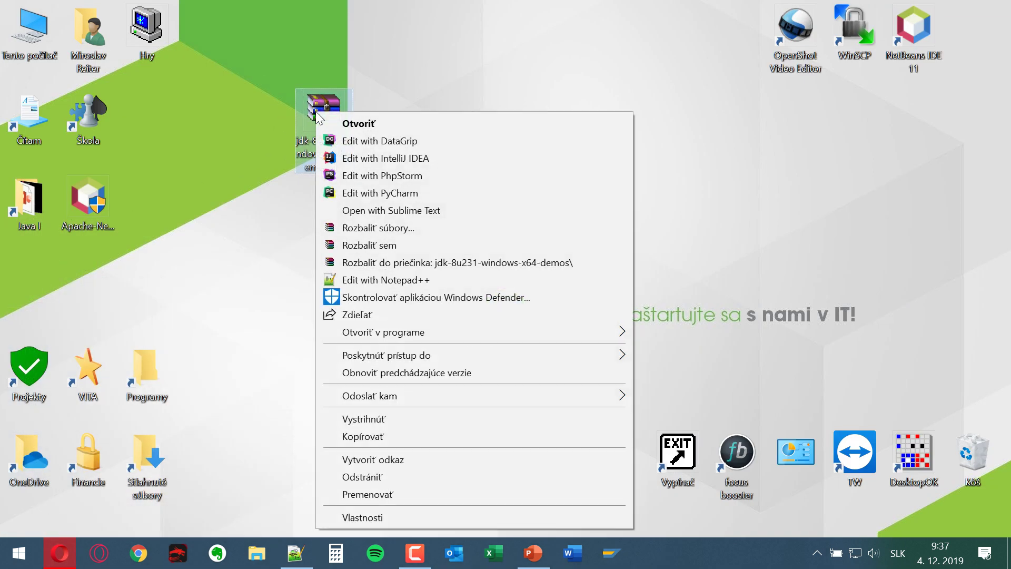
click(477, 263)
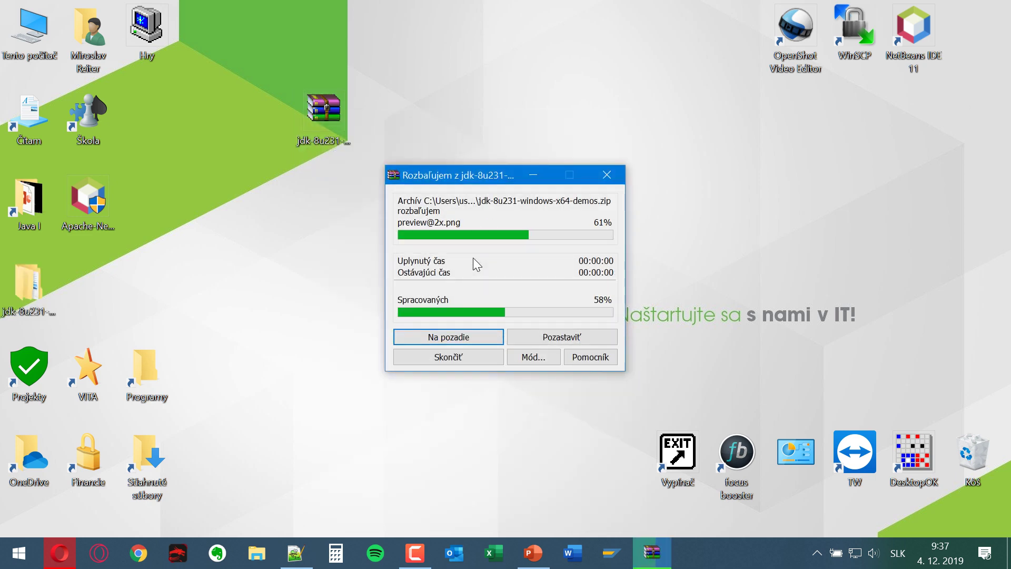
drag(29, 279, 396, 126)
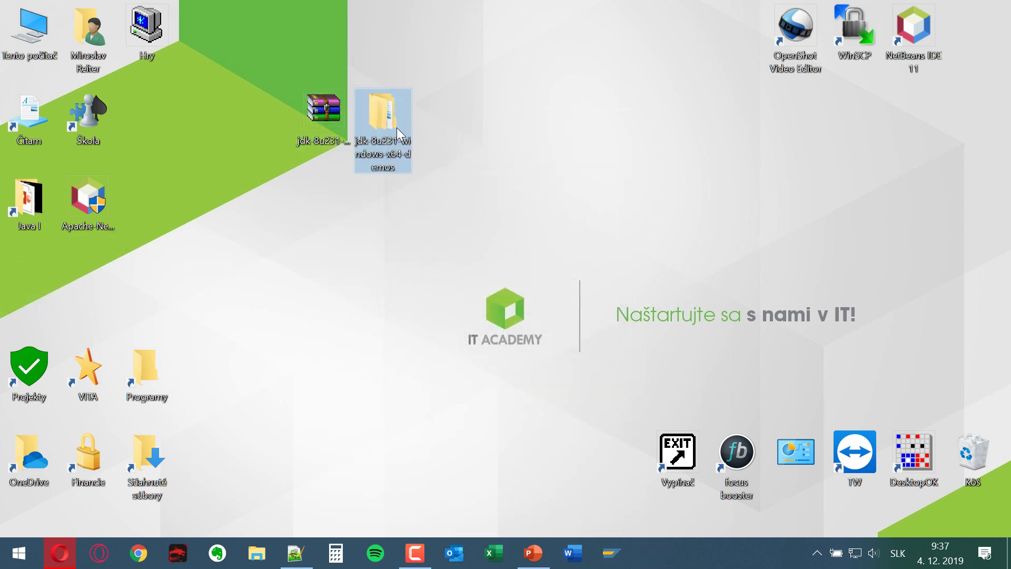
Browse the demo and sample folders inside jdk1.8.0_231 in the extracted demos folder.
double_click(397, 127)
double_click(288, 193)
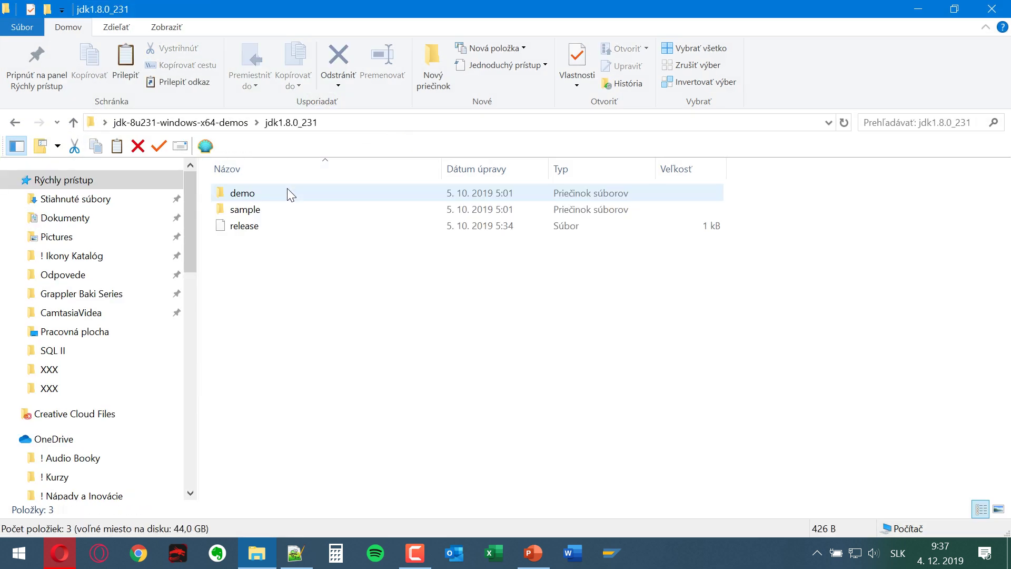
double_click(288, 193)
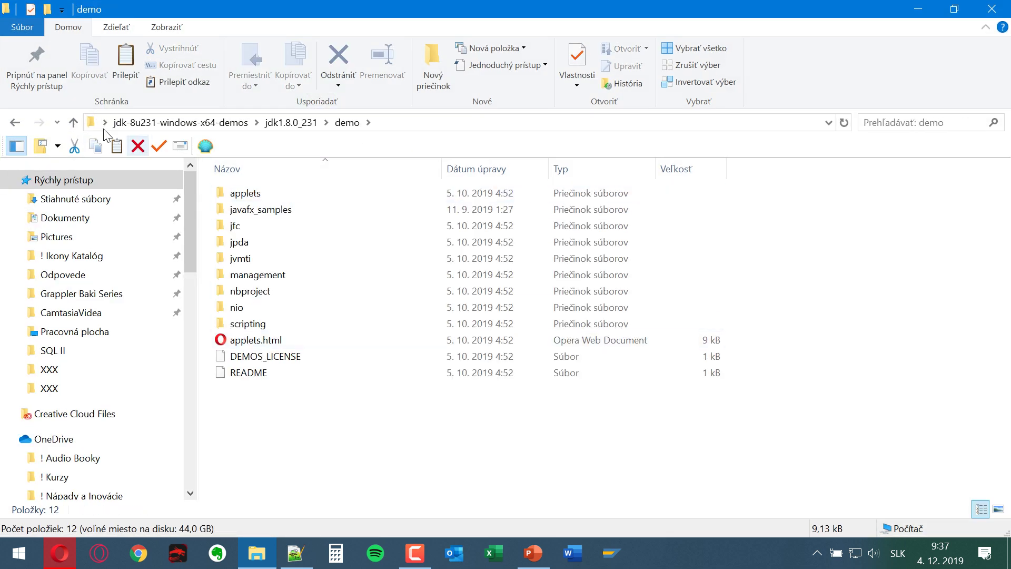
click(16, 124)
double_click(260, 211)
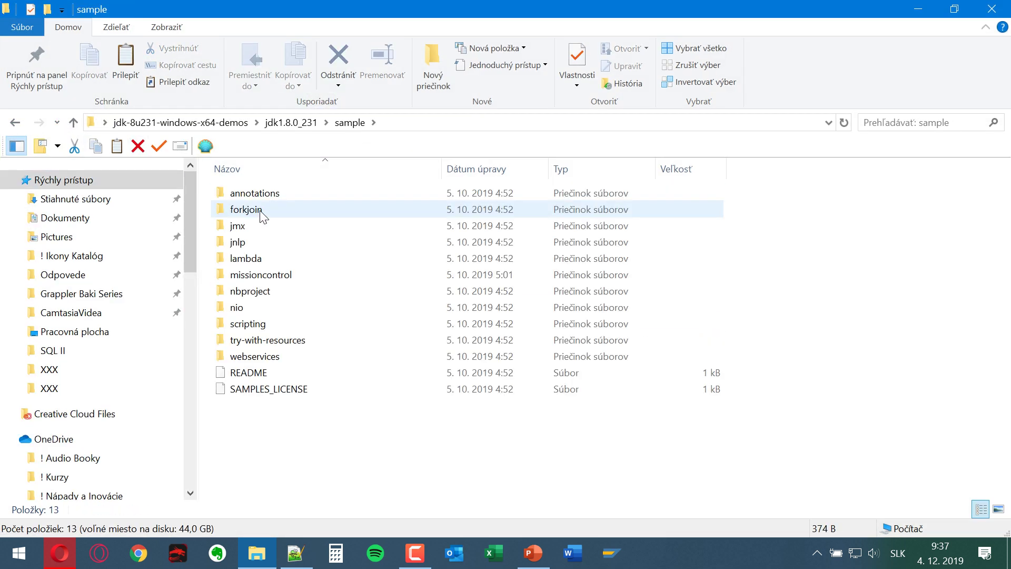
click(16, 124)
Open the zipfs folder under demo and nio, and try to run zipfs.jar.
double_click(265, 193)
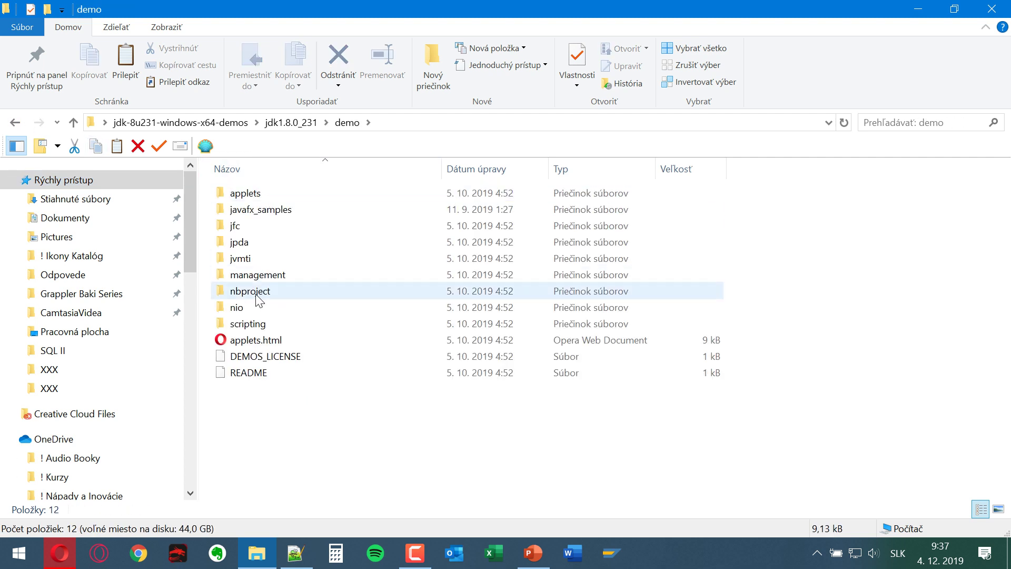
double_click(267, 315)
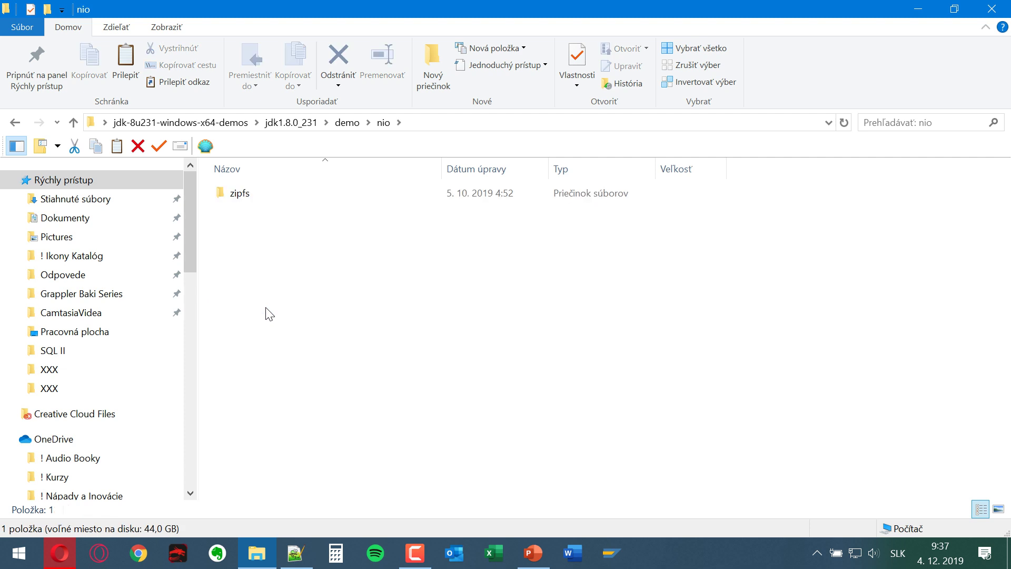
double_click(251, 190)
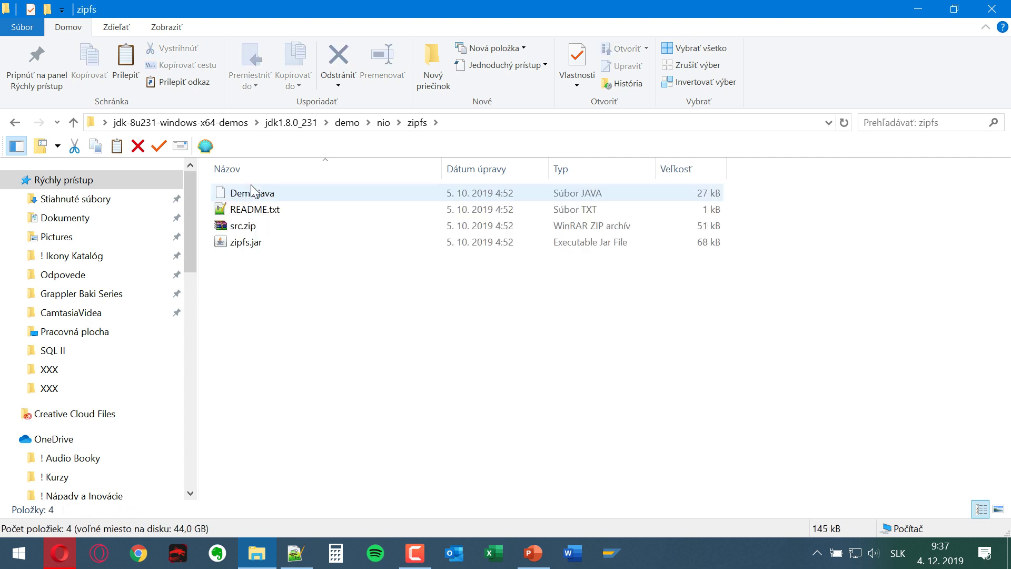
double_click(266, 249)
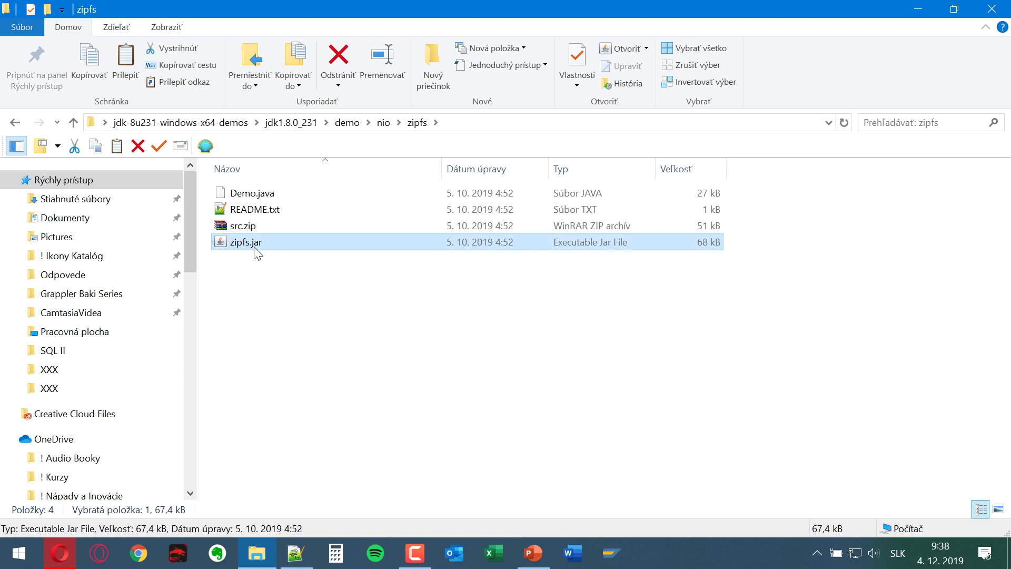
Return to the demo folder and open its javafx_samples folder.
click(16, 125)
click(15, 124)
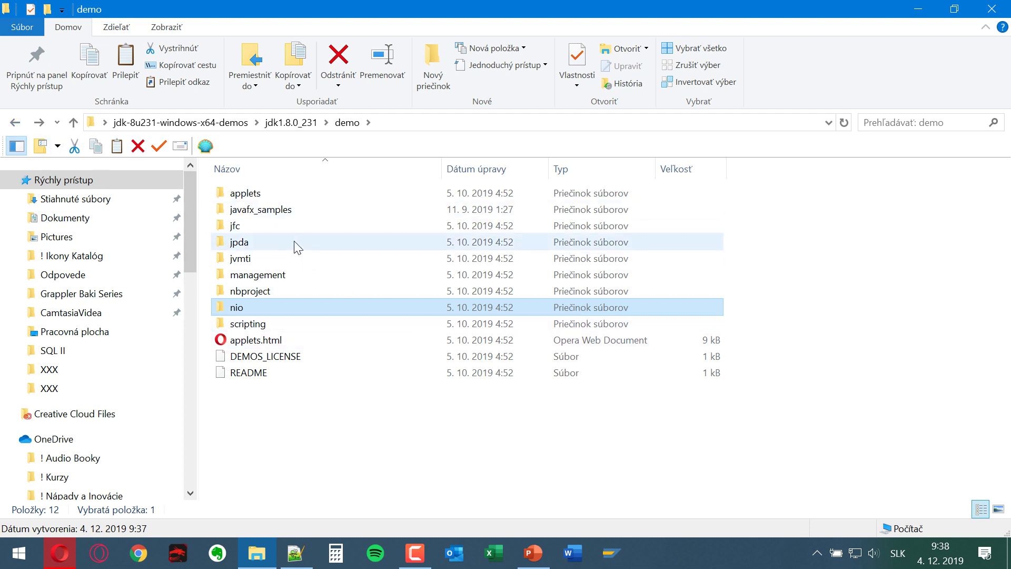
double_click(289, 219)
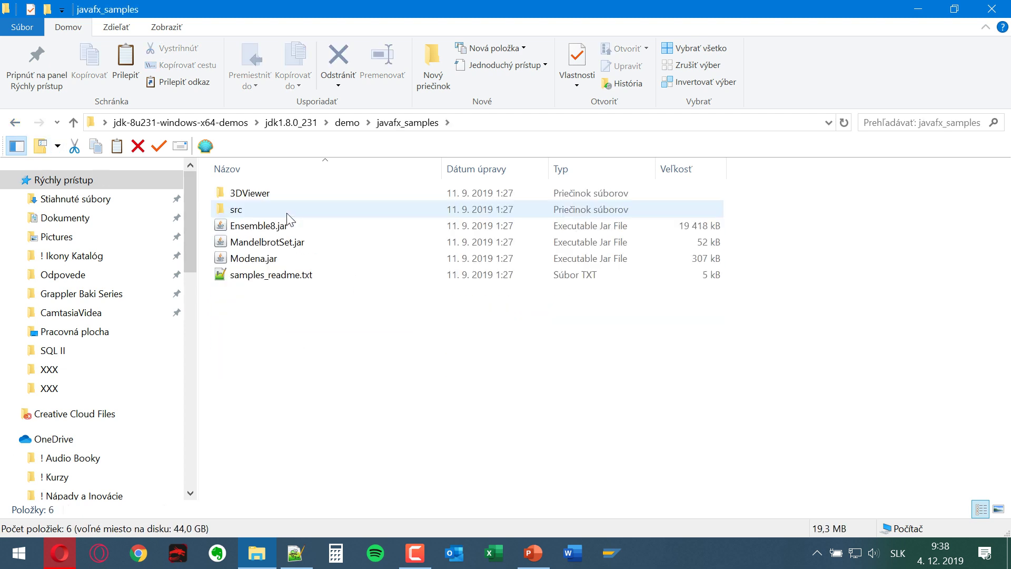
Run Modena.jar from the javafx_samples folder and maximize its window.
double_click(263, 259)
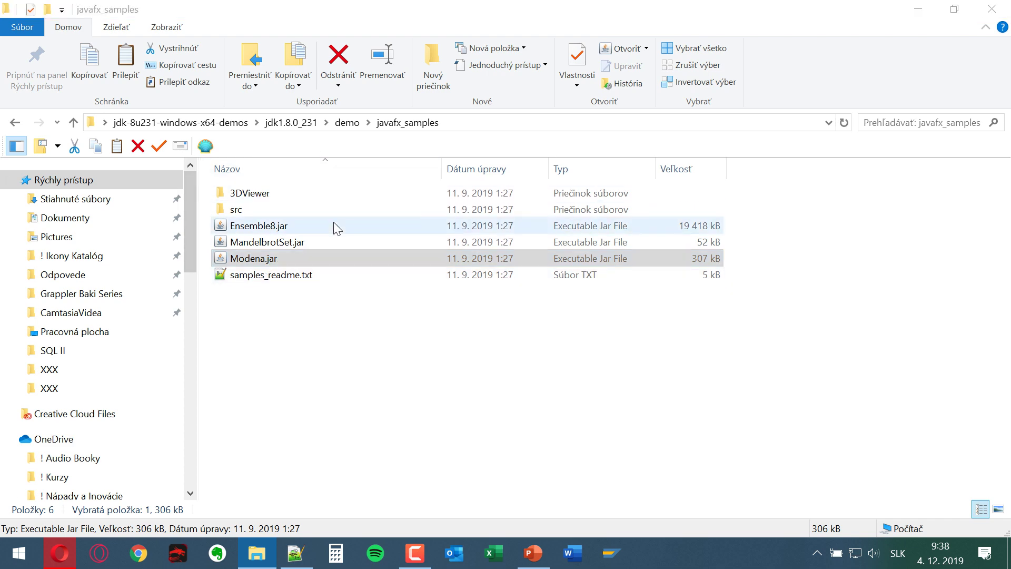
click(919, 9)
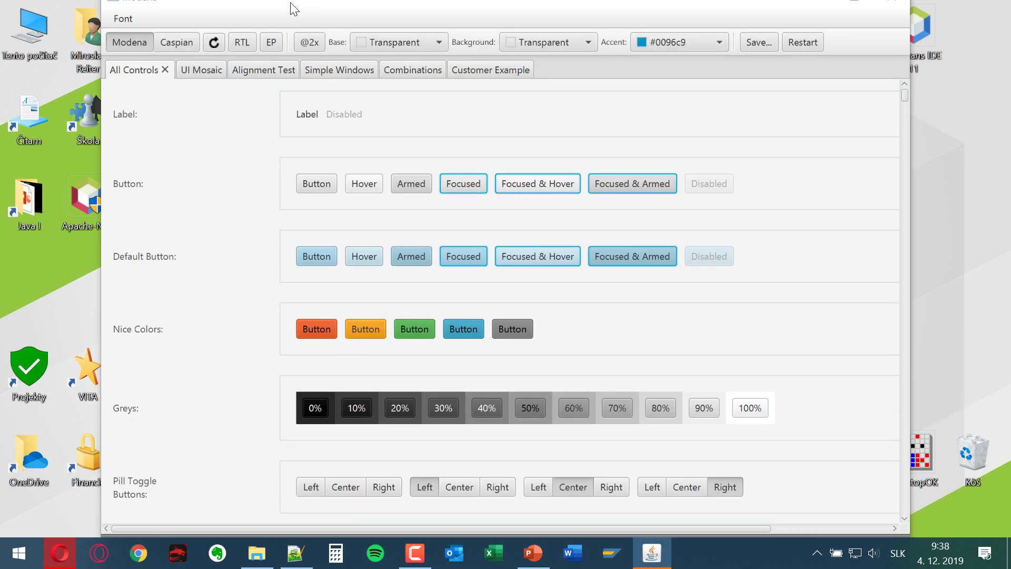
drag(249, 4, 232, 39)
double_click(232, 39)
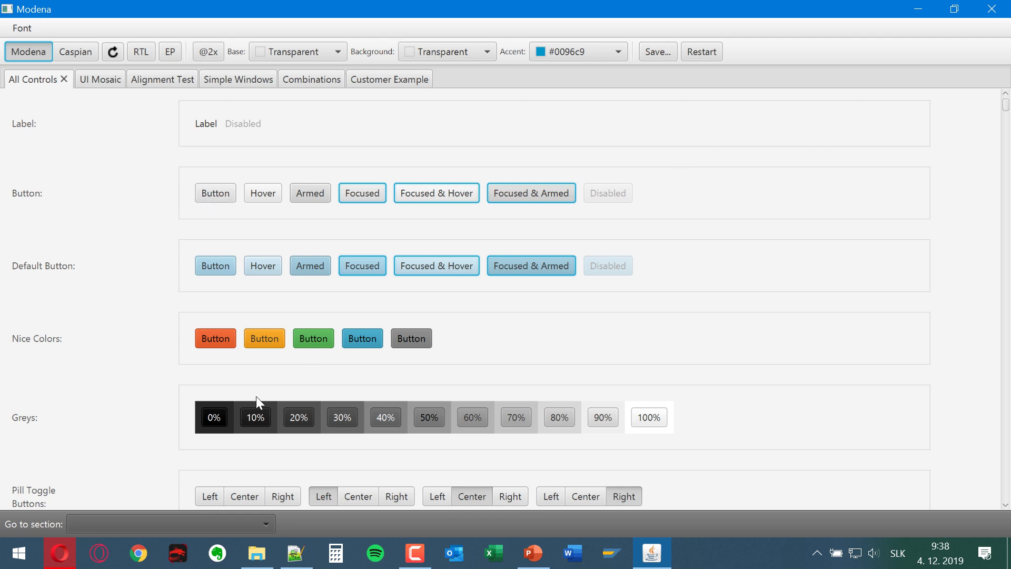
Compare the sample controls under the Modena and Caspian themes in All Controls, and close the demo.
scroll(217, 267, down, 3)
scroll(210, 264, up, 3)
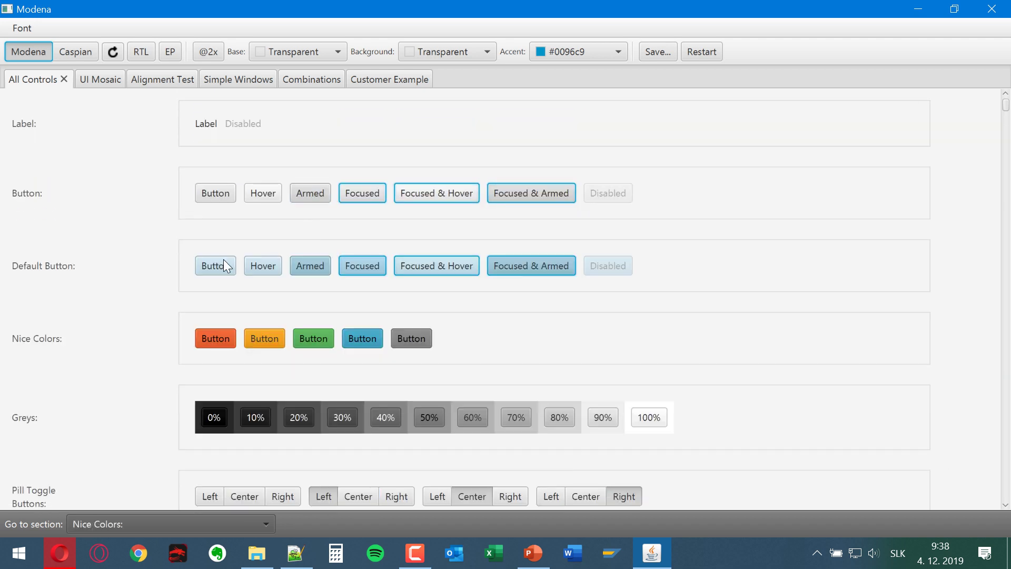
click(77, 53)
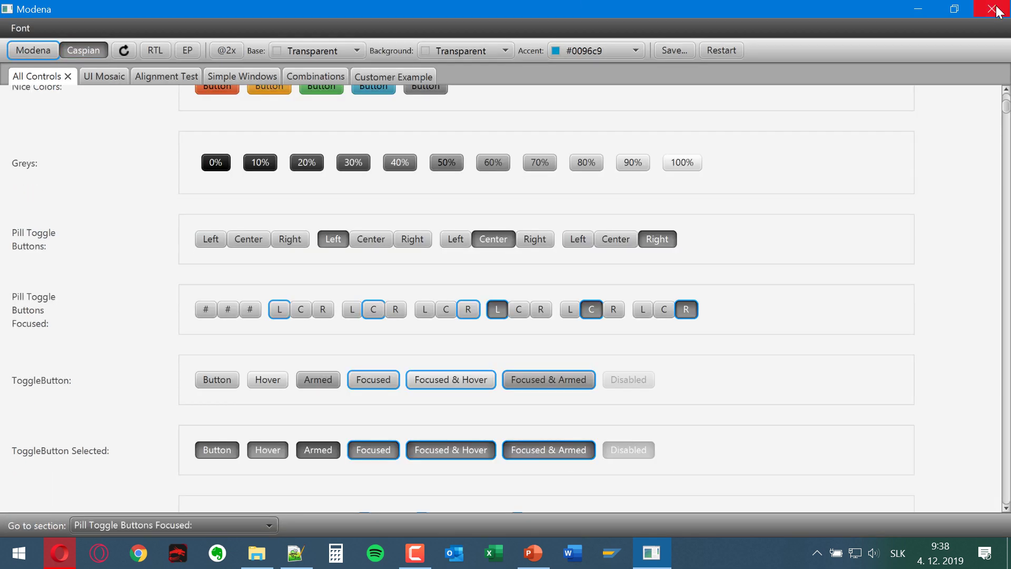
click(993, 9)
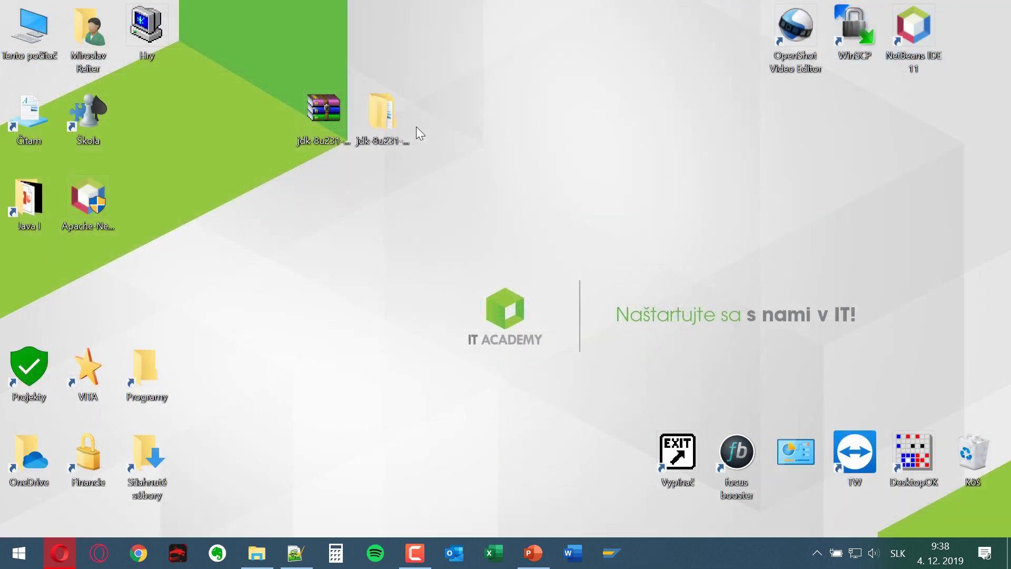
Reopen the extracted demos folder from the desktop and go to jdk1.8.0_231, demo, javafx_samples.
double_click(380, 117)
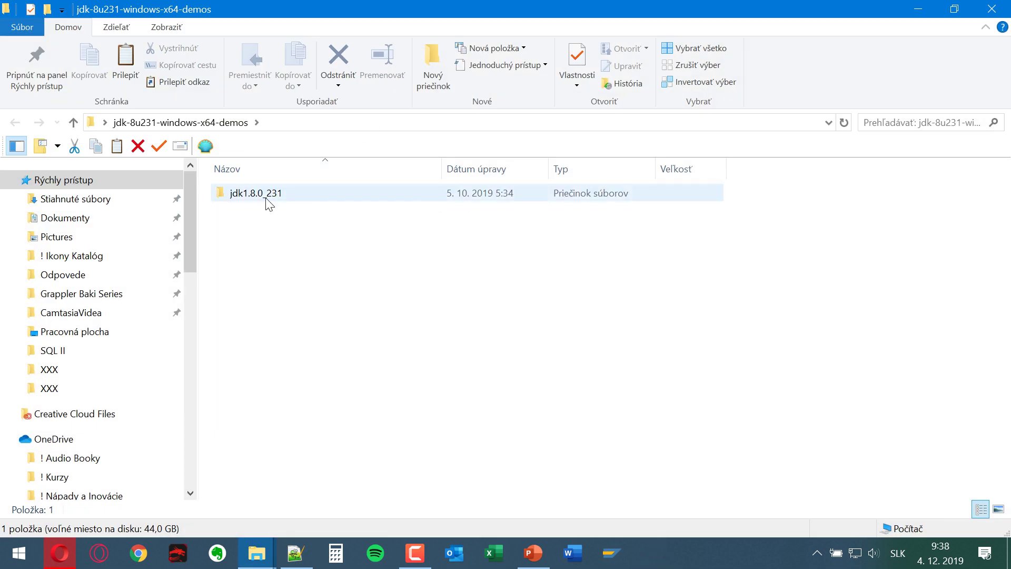
double_click(267, 196)
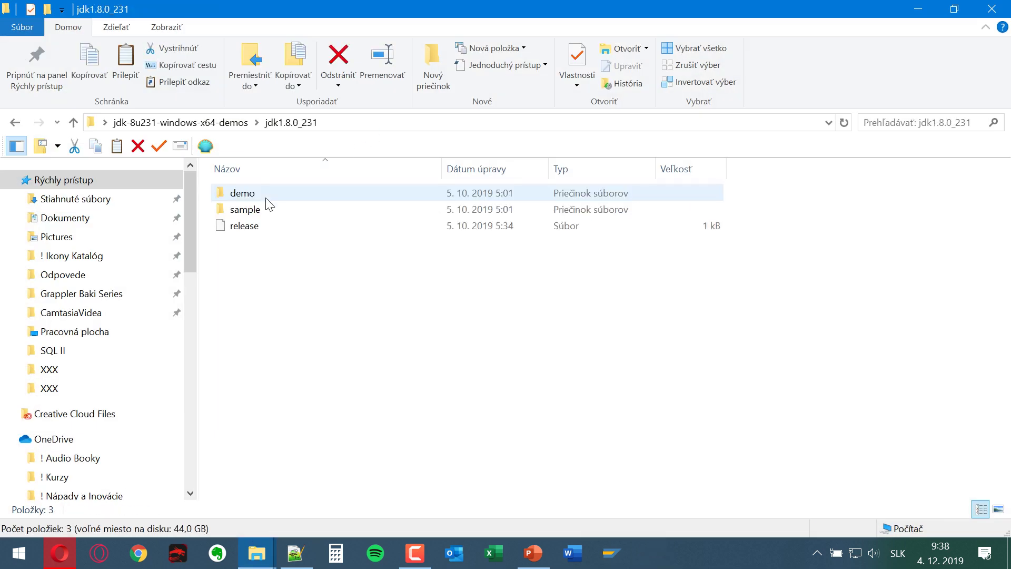
double_click(267, 199)
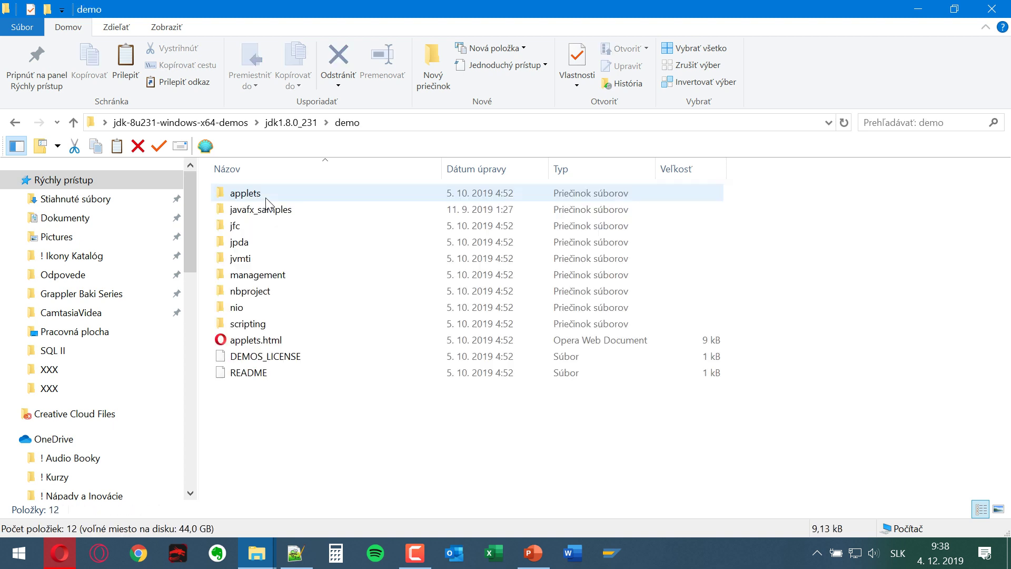
click(258, 212)
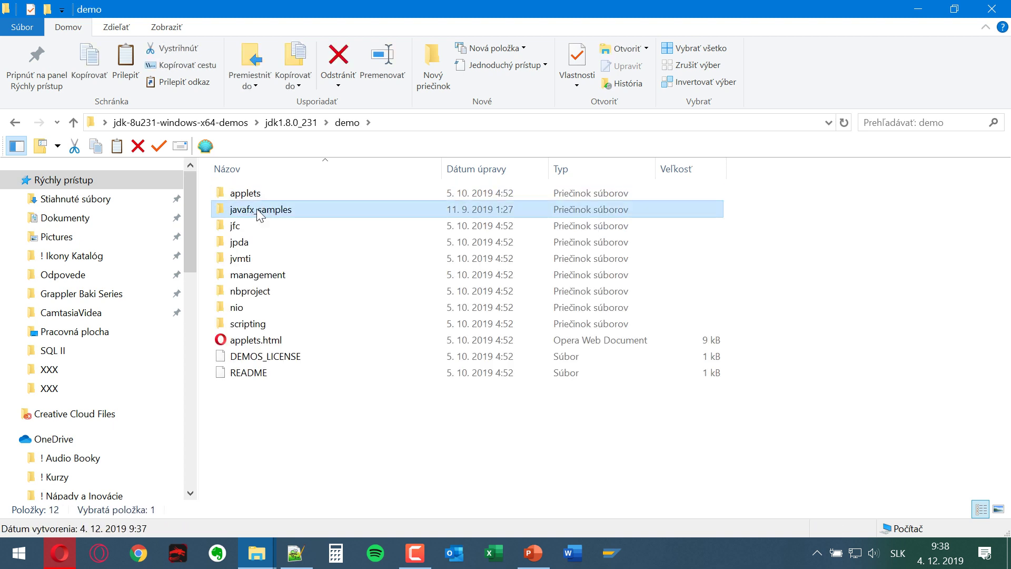
double_click(289, 210)
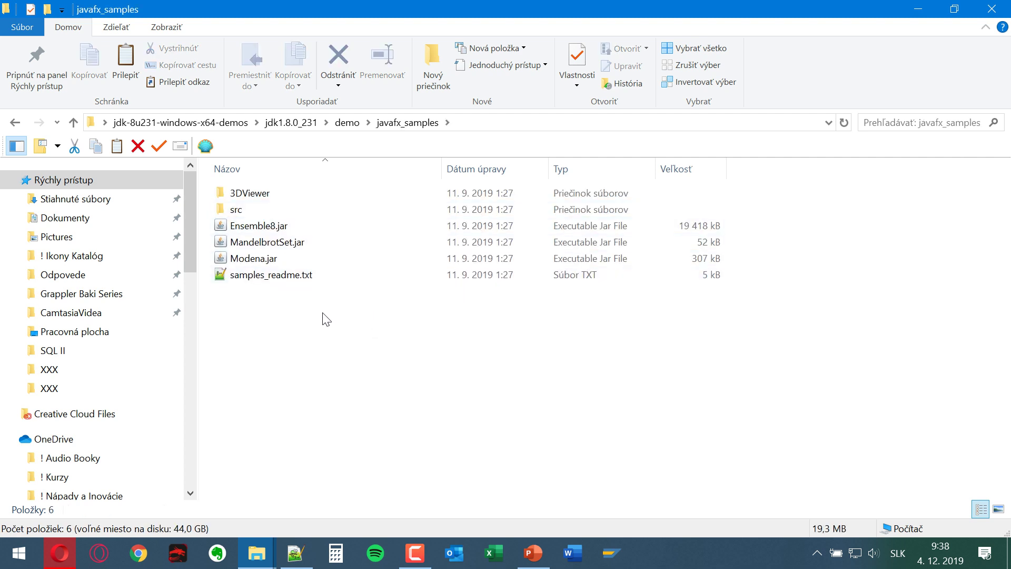
Run MandelbrotSet.jar in a maximized window and zoom deep into the edge of the fractal.
double_click(297, 243)
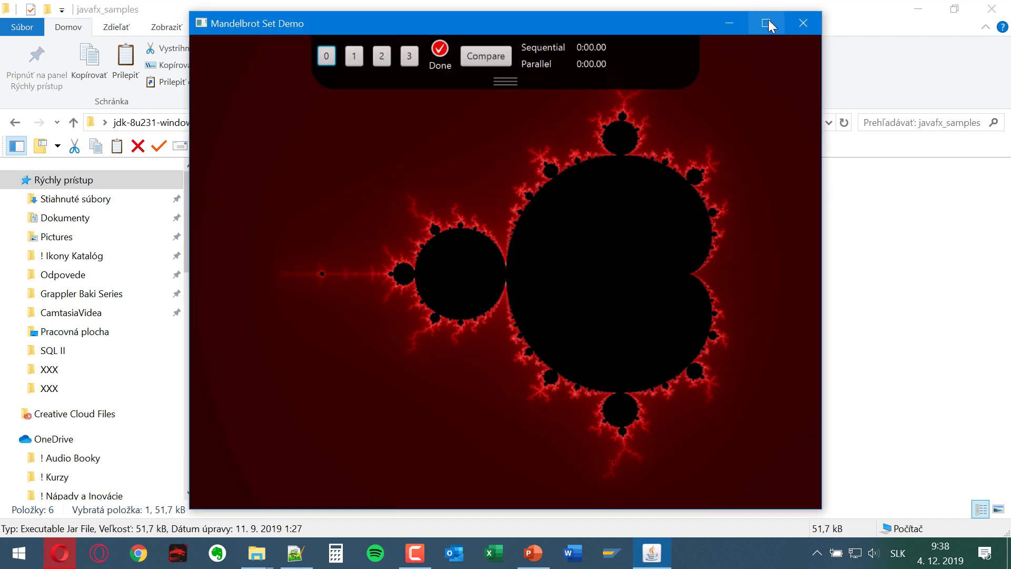
click(768, 24)
scroll(400, 237, up, 5)
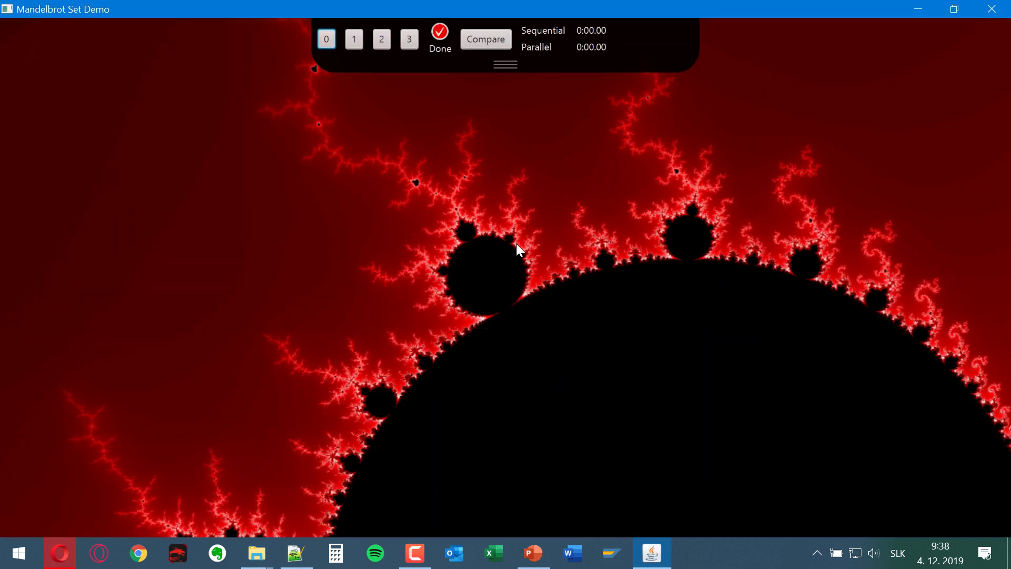
scroll(526, 253, up, 8)
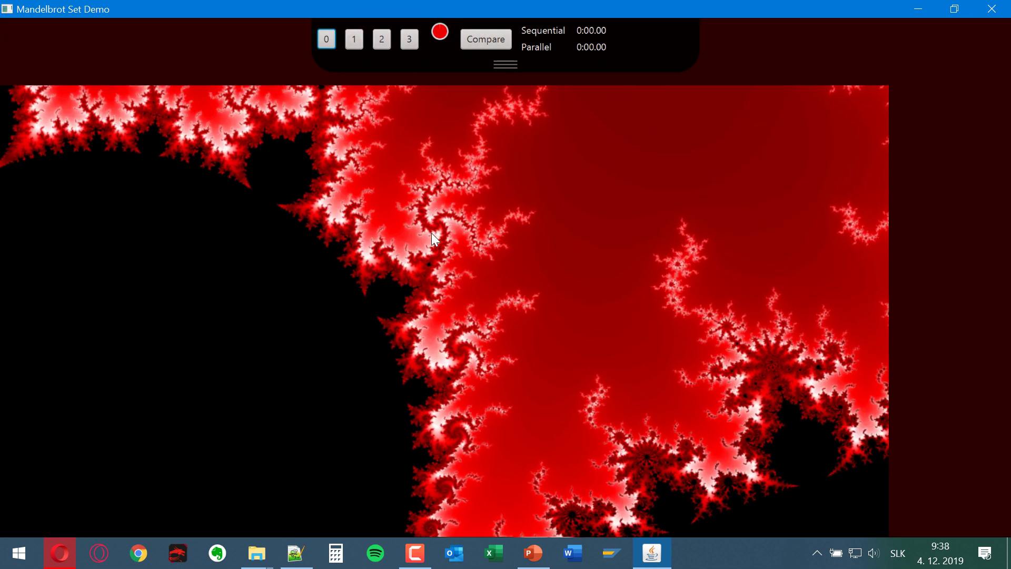
scroll(388, 241, up, 3)
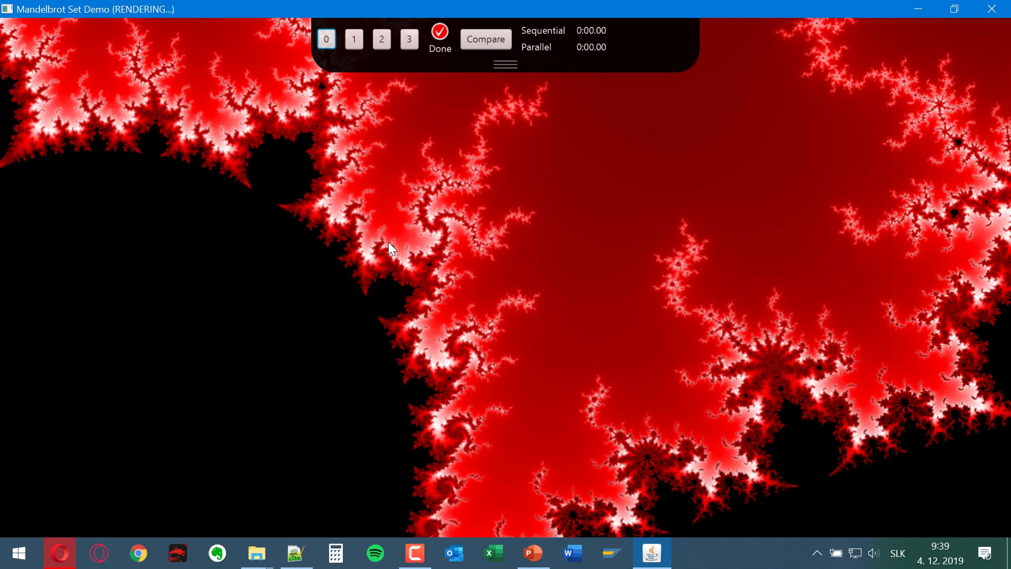
scroll(508, 218, up, 5)
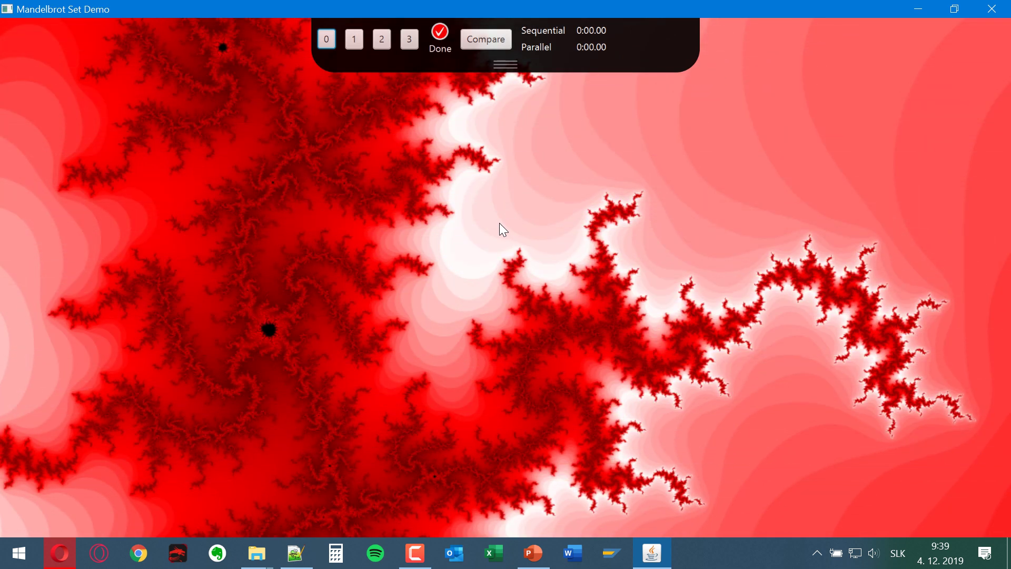
scroll(596, 234, up, 2)
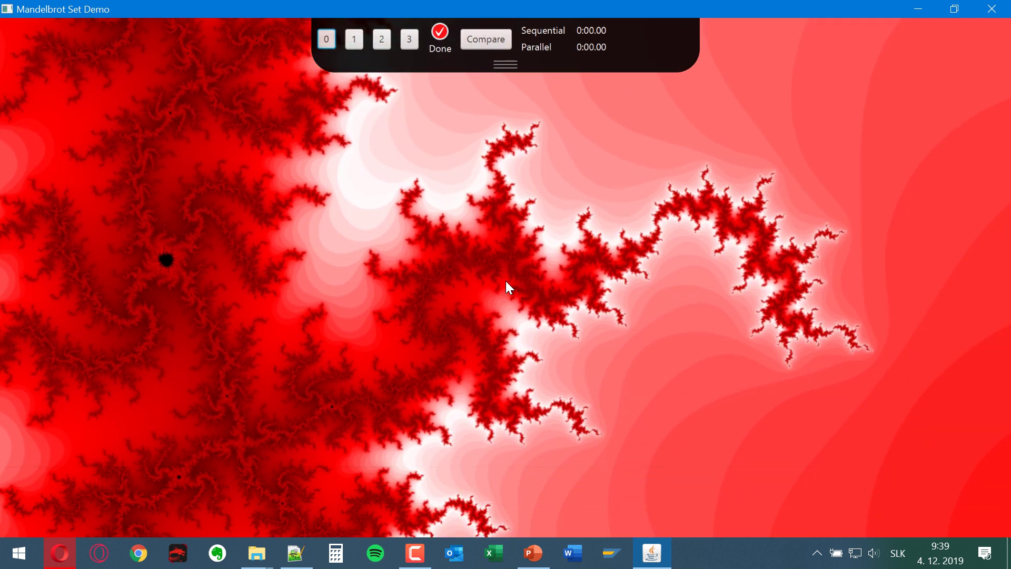
scroll(505, 280, up, 3)
scroll(587, 230, up, 2)
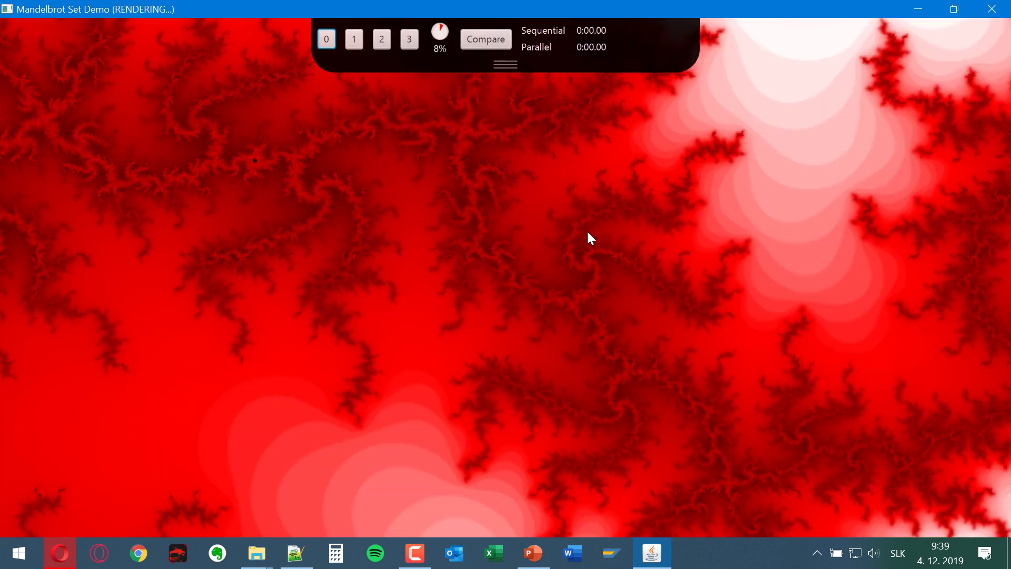
scroll(587, 233, up, 2)
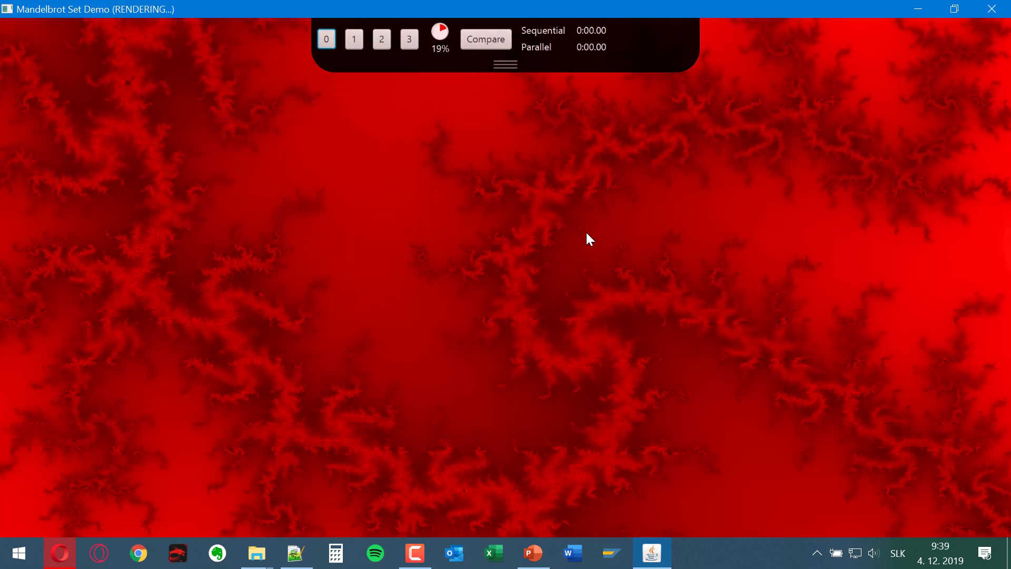
Zoom back out to view the whole Mandelbrot set and close the demo.
scroll(580, 233, down, 3)
scroll(576, 240, down, 4)
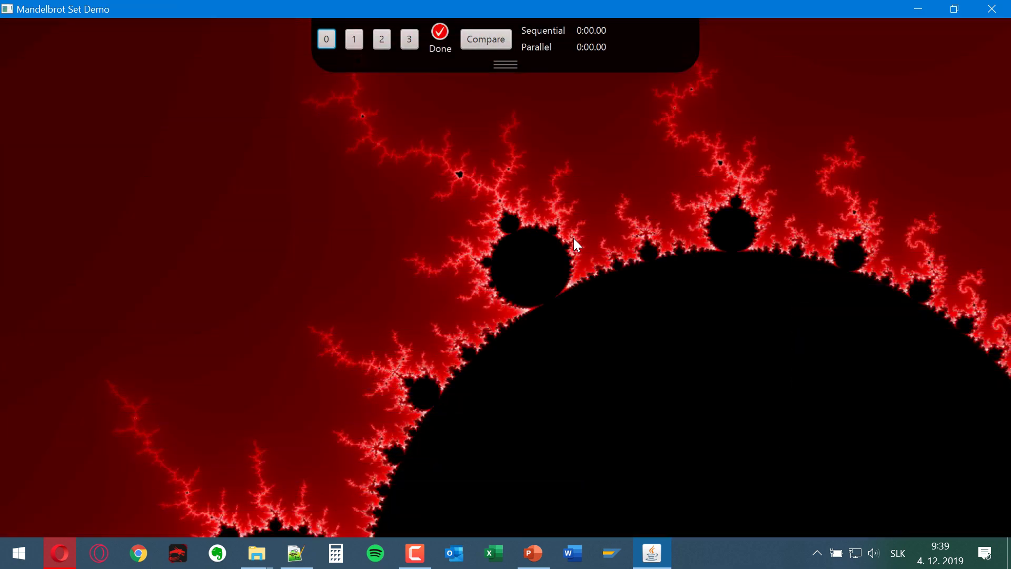
scroll(571, 241, up, 2)
scroll(523, 264, down, 5)
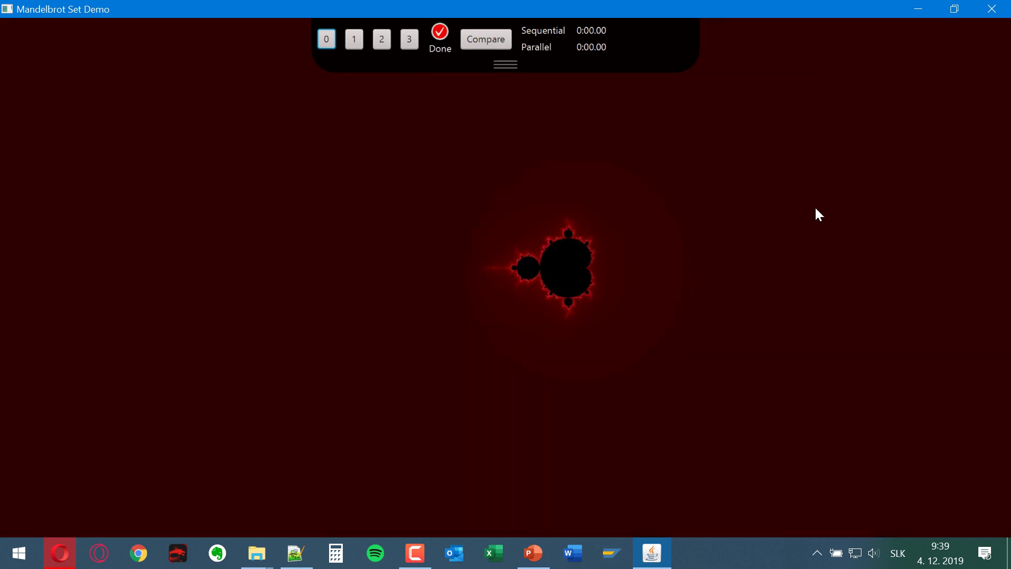
scroll(686, 267, up, 3)
scroll(702, 248, down, 2)
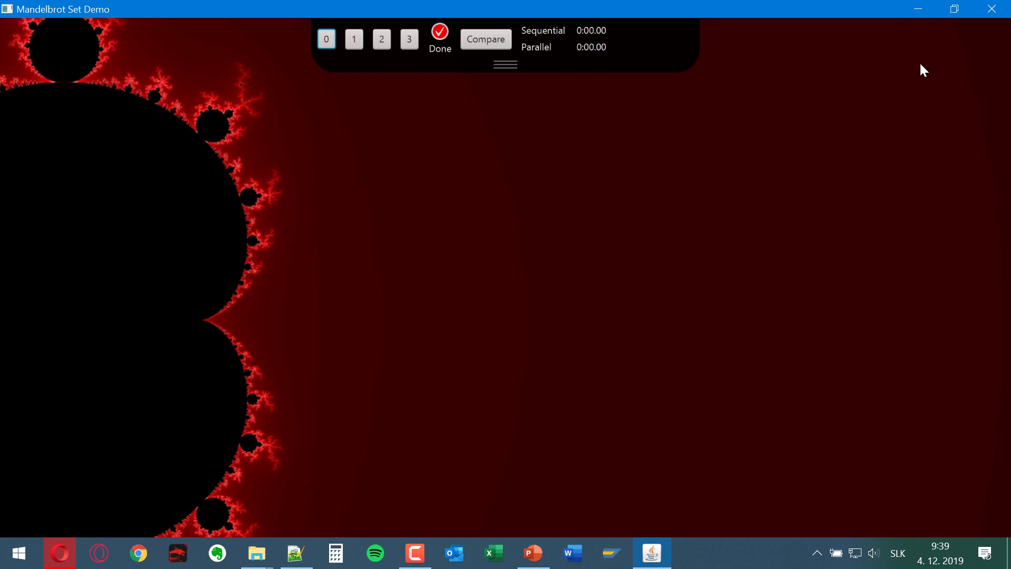
click(1009, 6)
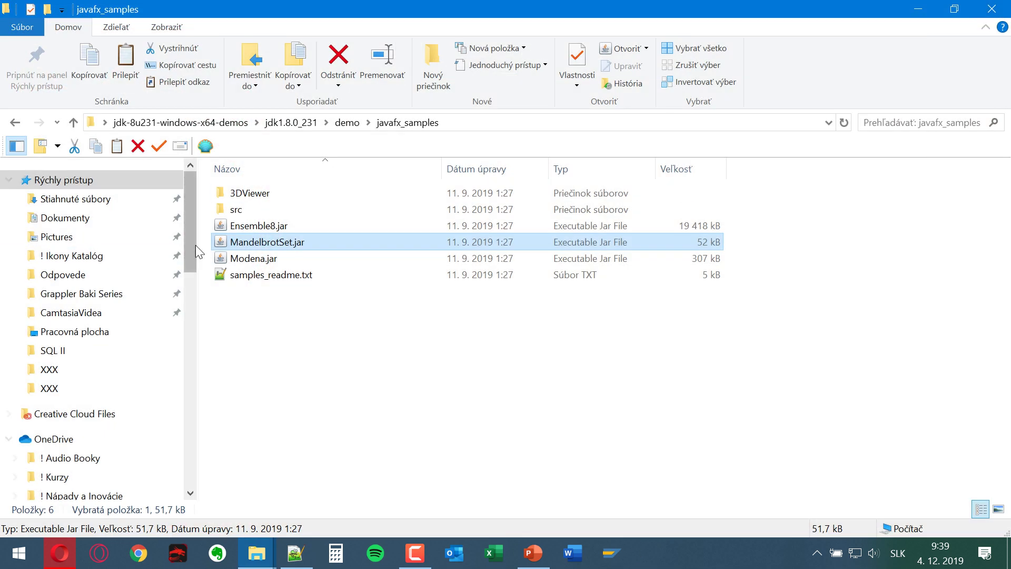
Look through the jfc demo folder and return to the javafx_samples folder.
click(347, 123)
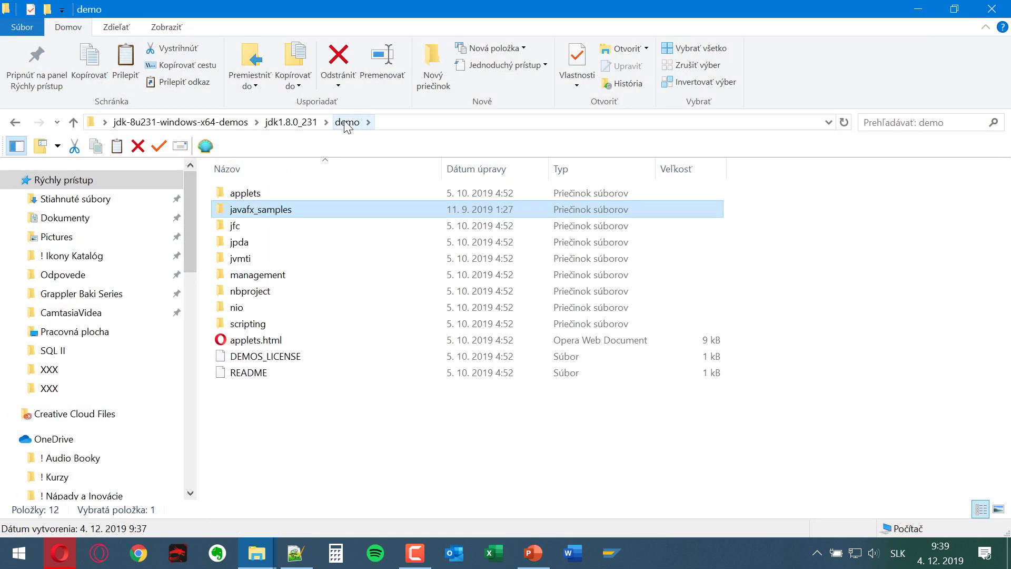
double_click(291, 225)
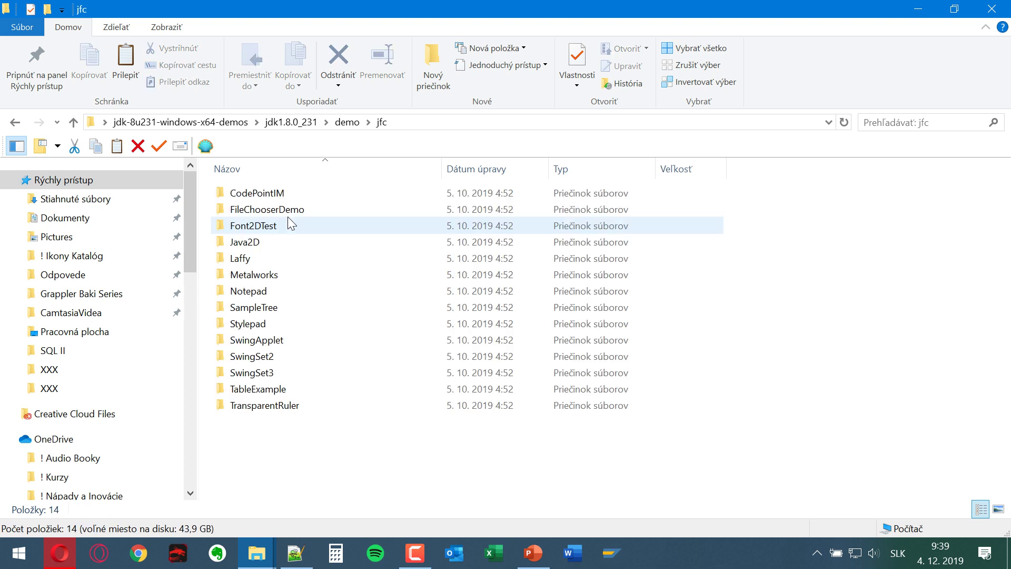
click(14, 124)
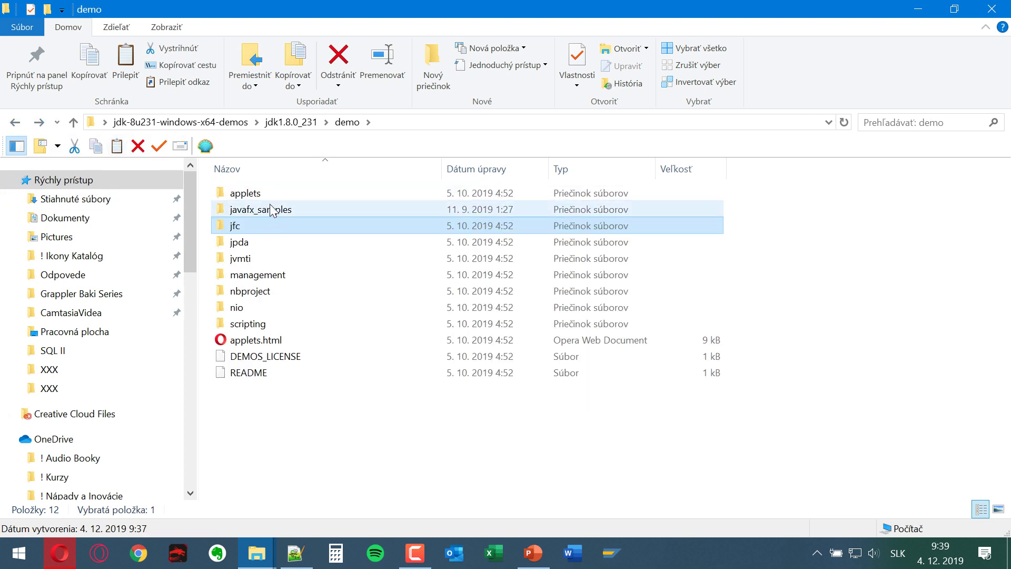
double_click(271, 208)
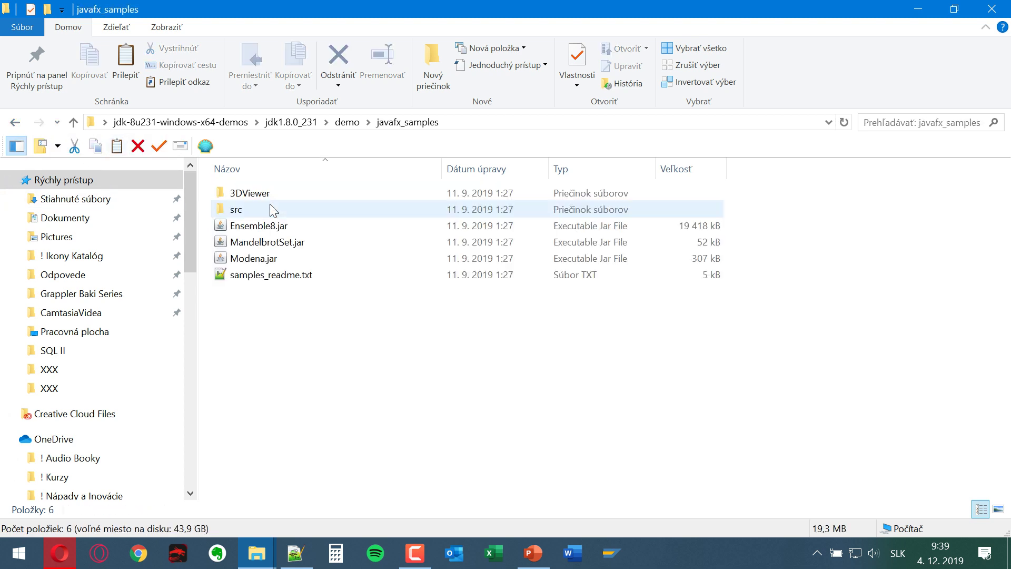
Run Ensemble8.jar, maximize its window, and bring up the Animation samples.
click(288, 227)
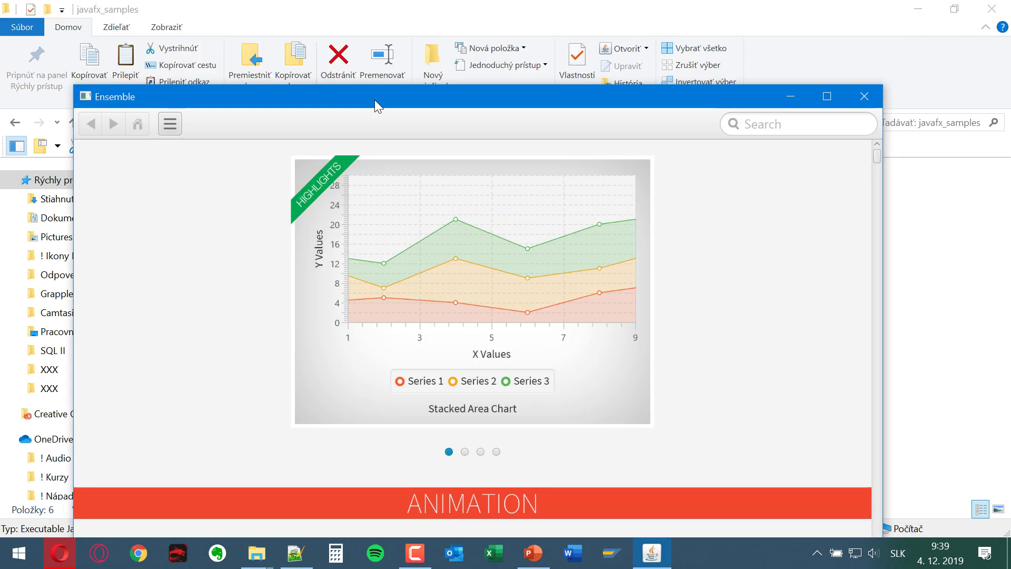
double_click(374, 99)
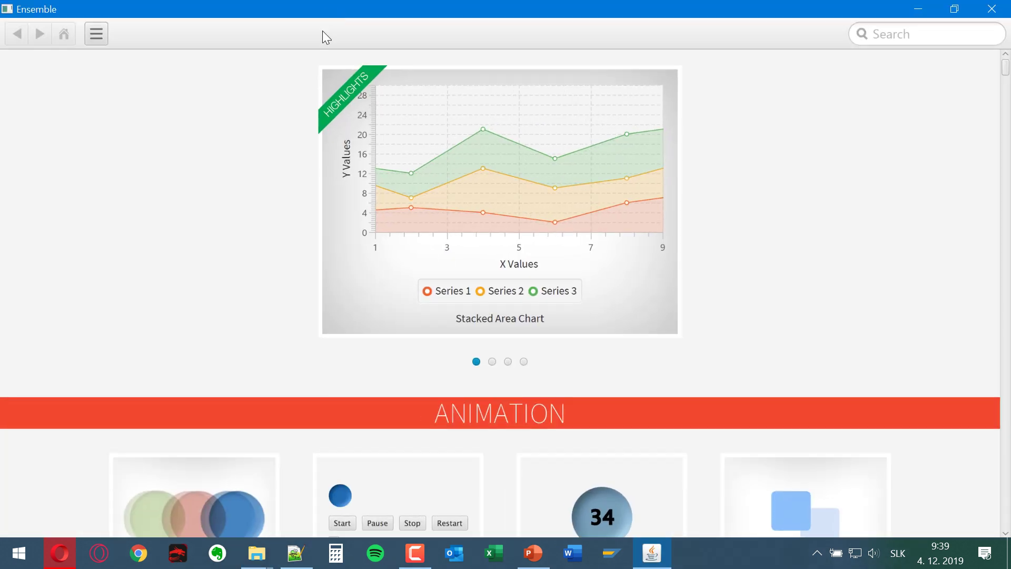
scroll(300, 259, down, 5)
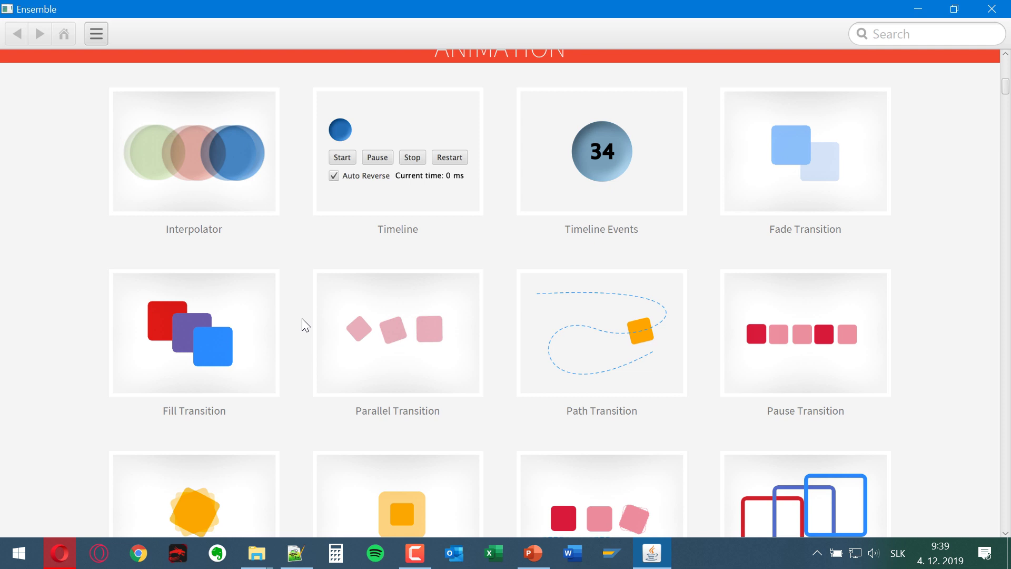
In the Interpolator sample, set the LINEAR circle's opacity to 0,768 and fill to #38ffc0, and return to the sample overview.
click(186, 153)
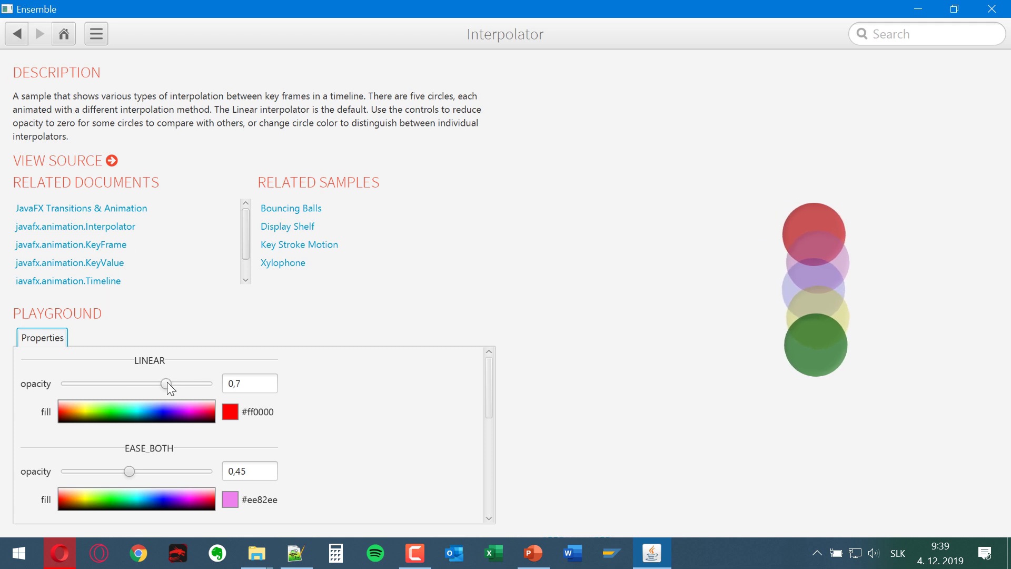
mouse_move(167, 383)
mouse_down()
mouse_move(100, 383)
mouse_move(177, 383)
mouse_up()
drag(179, 420, 119, 417)
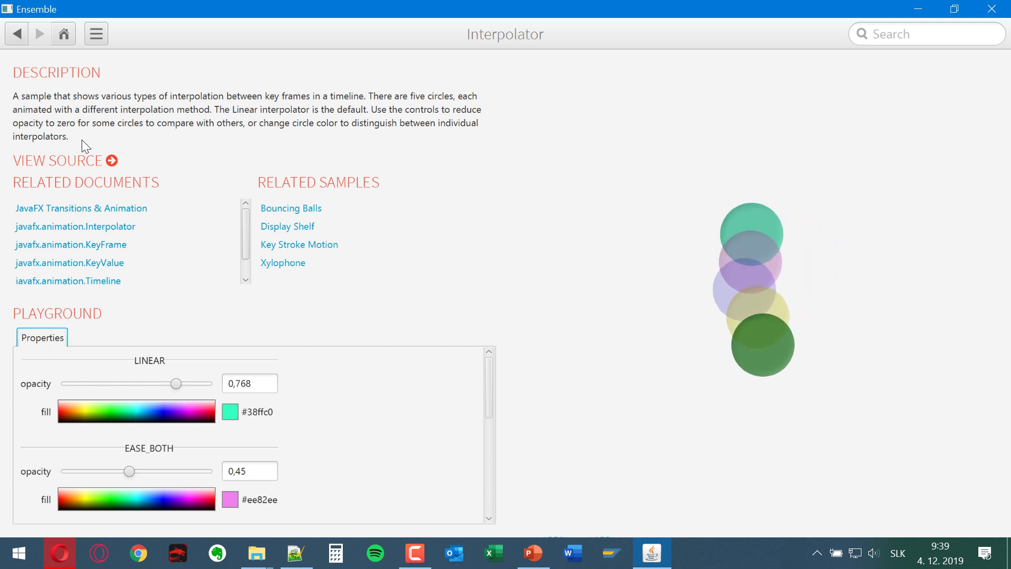
click(17, 33)
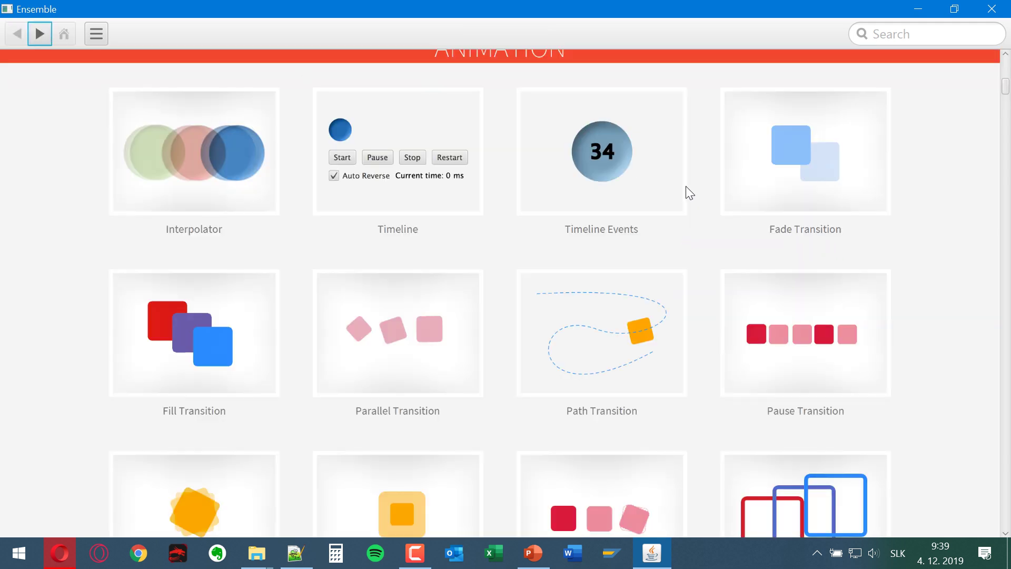
View the Fade Transition sample and its related Fill Transition and Parallel Transition samples.
click(818, 130)
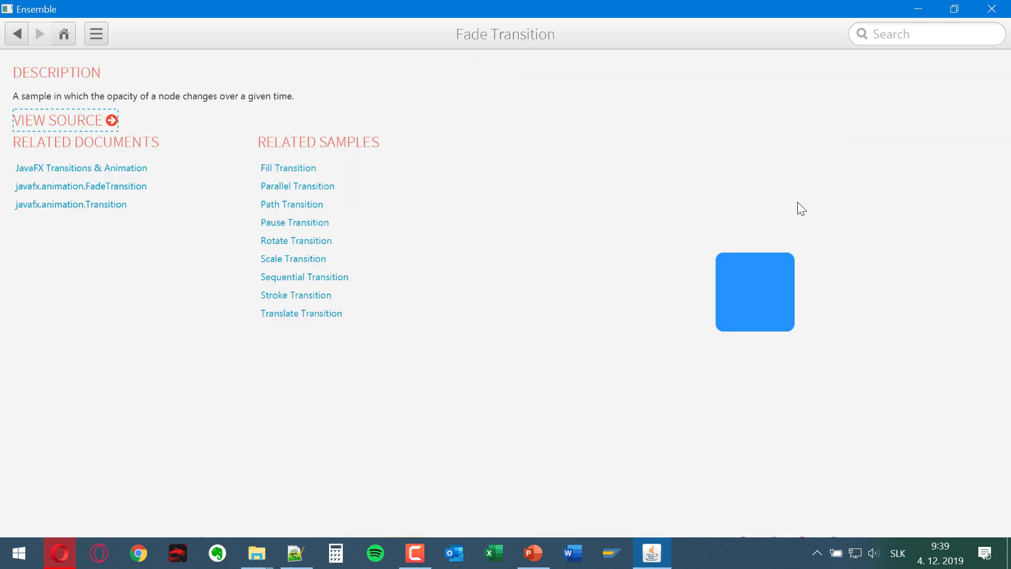
click(305, 167)
click(301, 187)
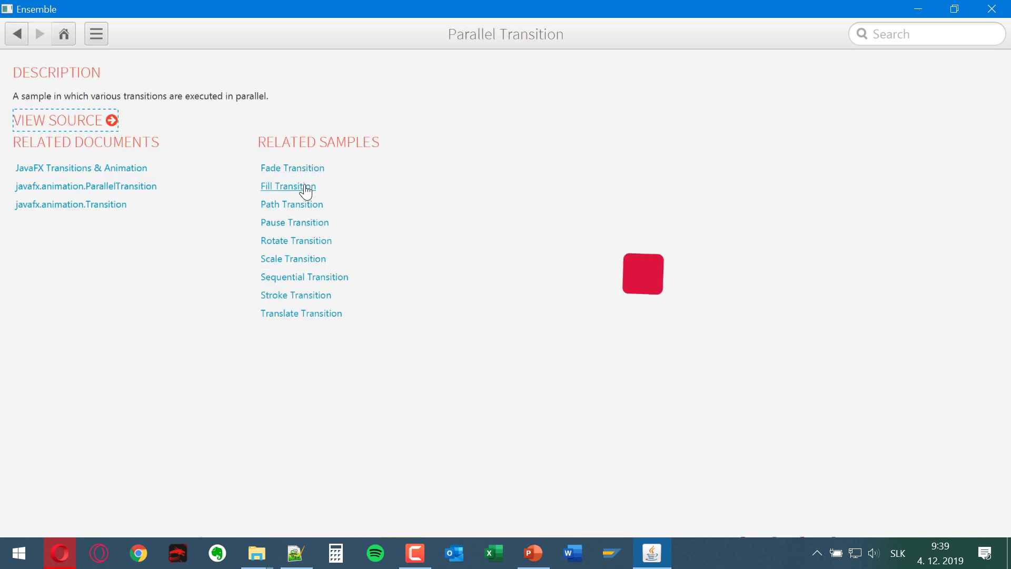
View the Path Transition and Rotate Transition samples, and close Ensemble.
click(307, 204)
click(293, 240)
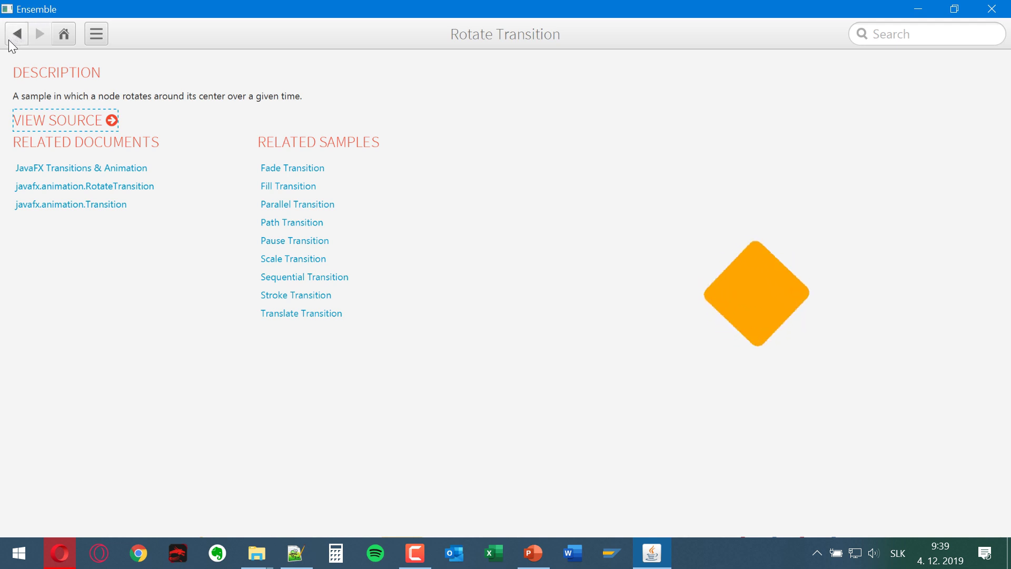
click(17, 34)
key(alt+F4)
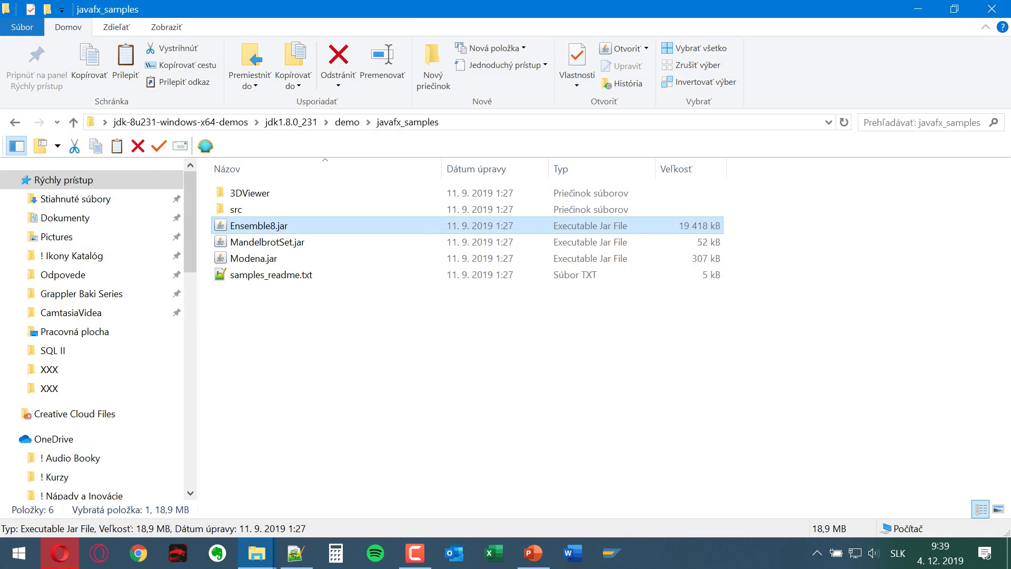
Switch to Opera and review the JDK 8u231 download list and its Demos and Samples section on the Oracle page.
click(59, 553)
scroll(196, 306, up, 5)
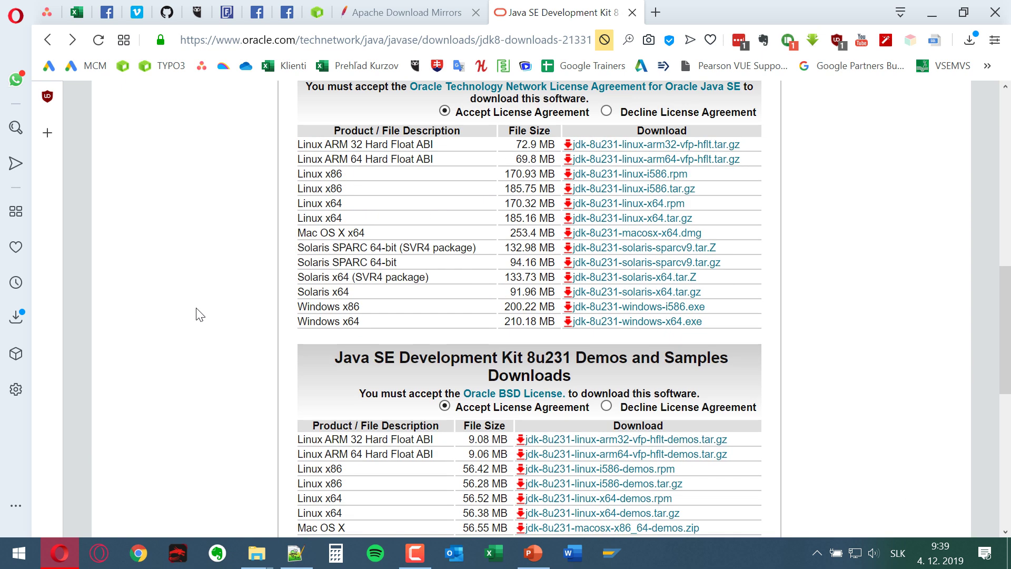
scroll(343, 311, down, 2)
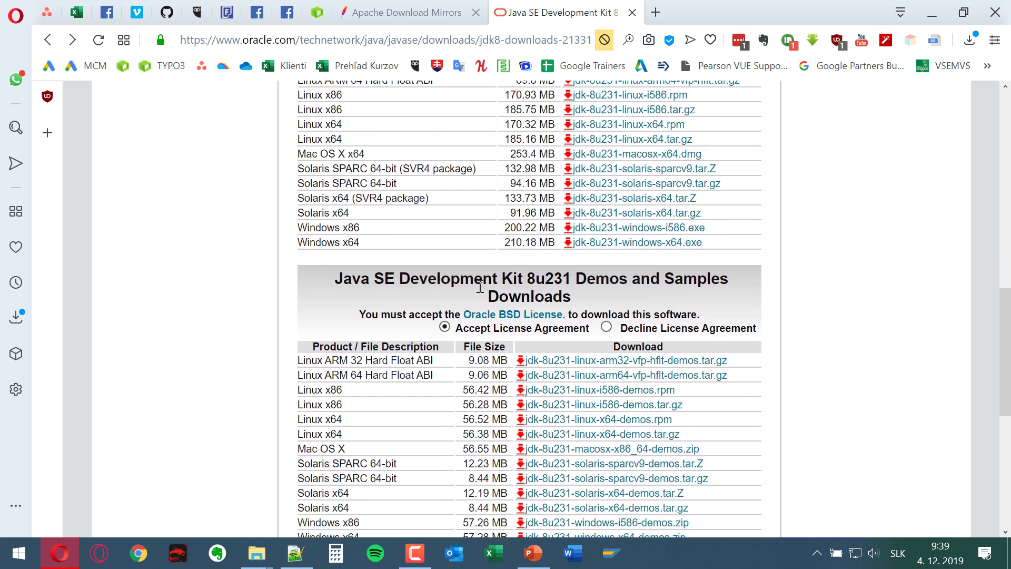
scroll(476, 290, up, 2)
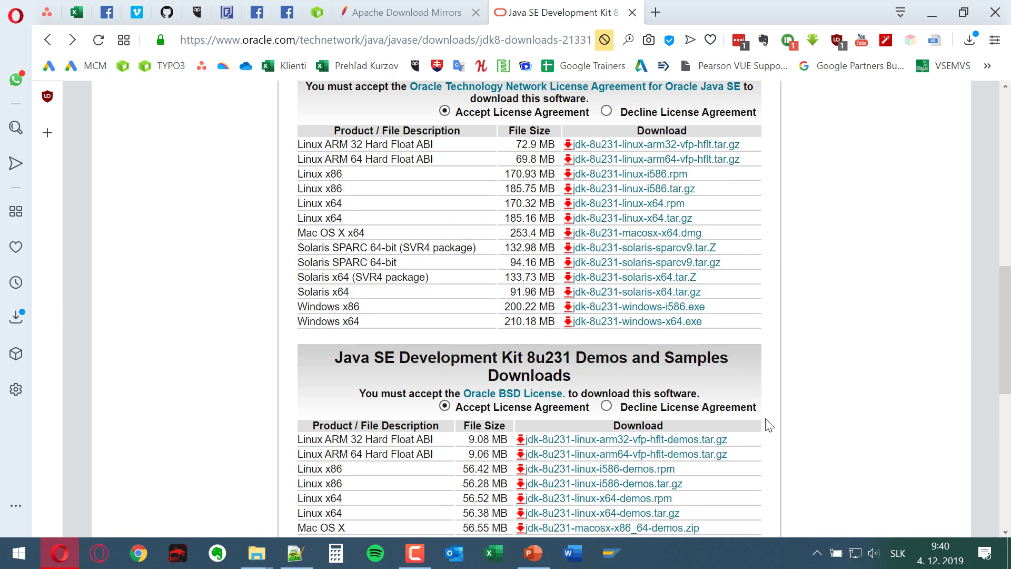
Switch to PowerPoint and show the Inštalácia slide, placing the cursor in its title.
click(549, 550)
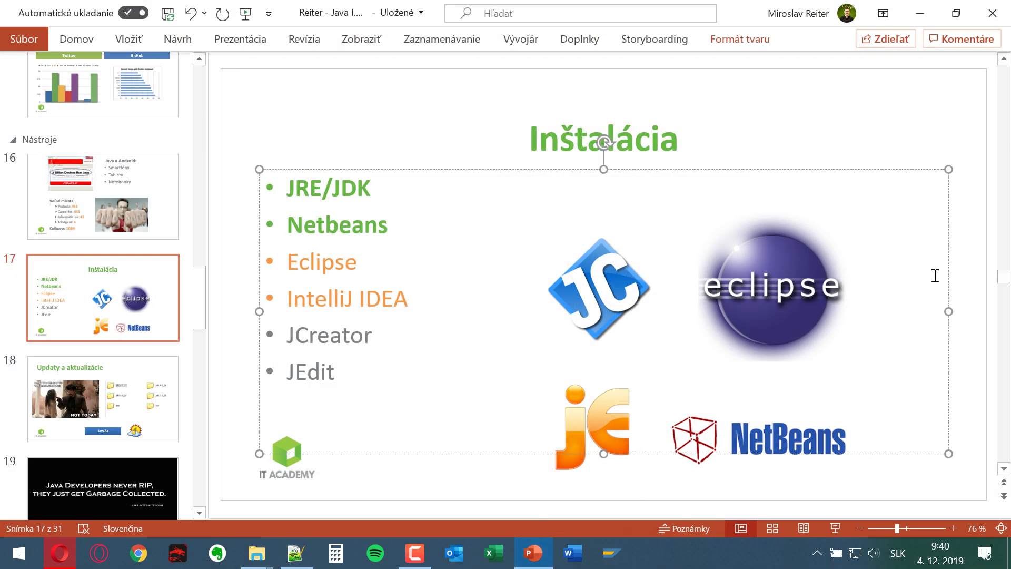
click(887, 123)
click(660, 138)
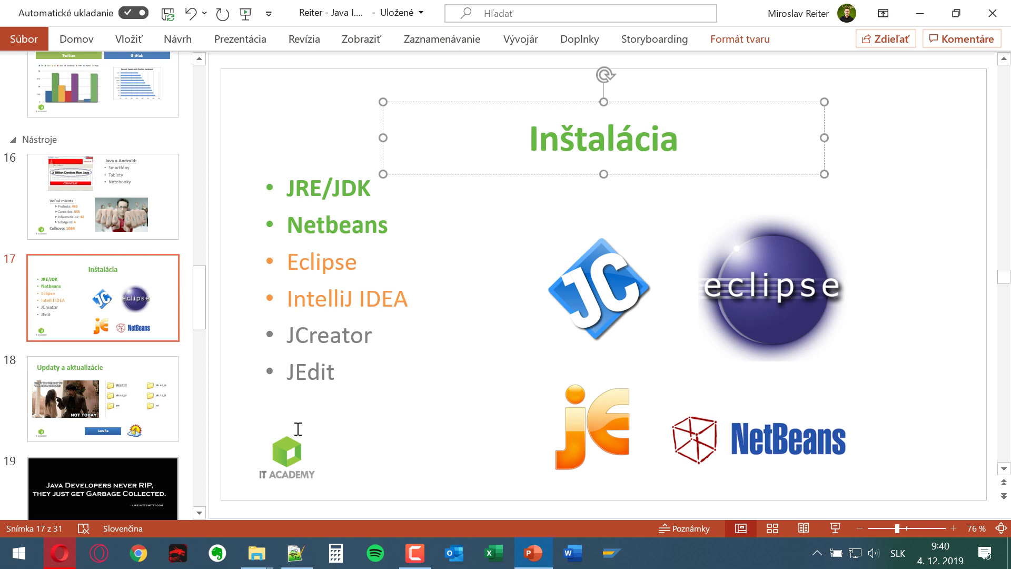
Switch to Notepad++ and replace the note's content with "IDE - Integrated Development Enviroment".
click(296, 553)
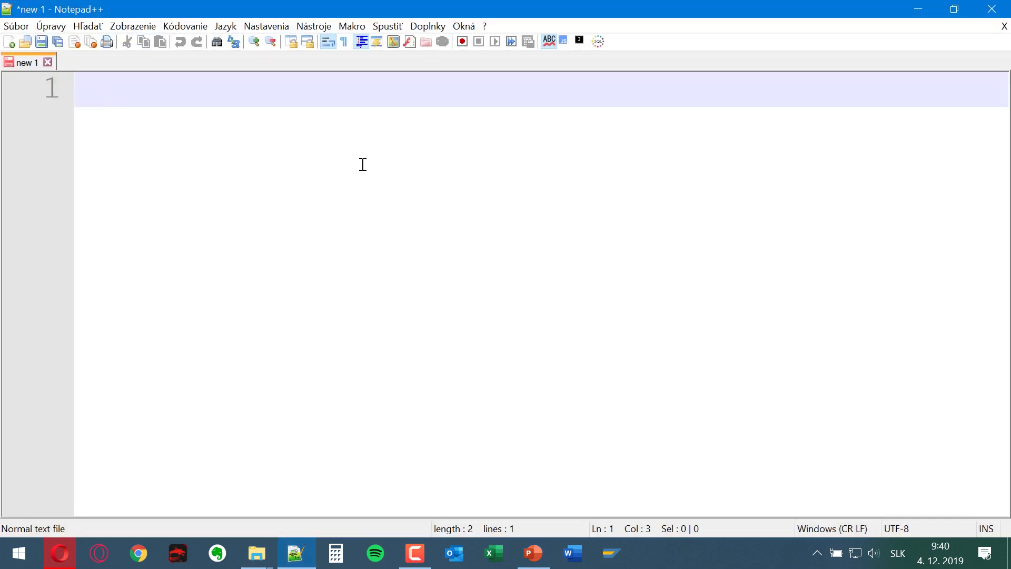
key(BackSpace)
key(BackSpace)
text(IDE)
text(-)
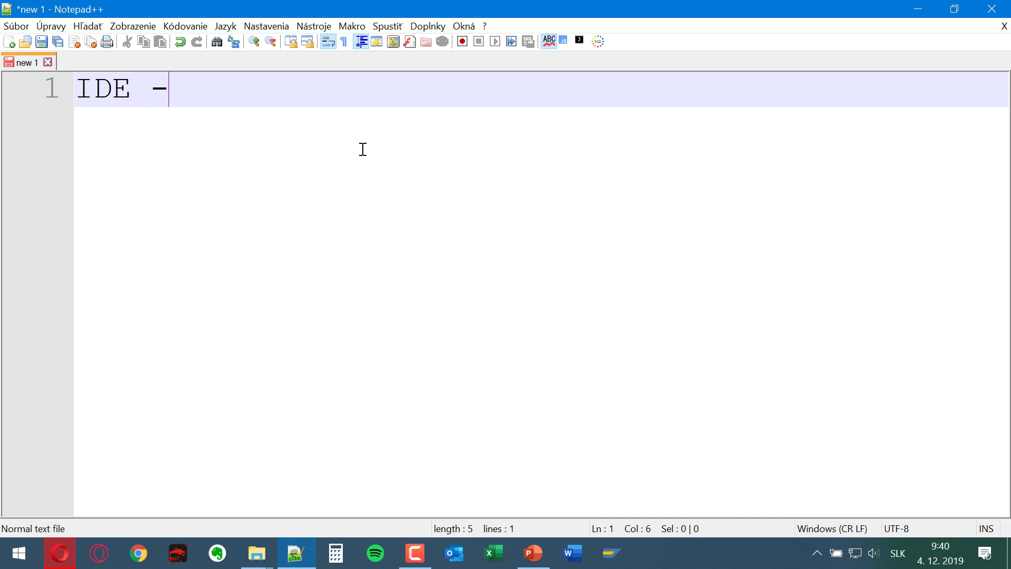
text( Integre)
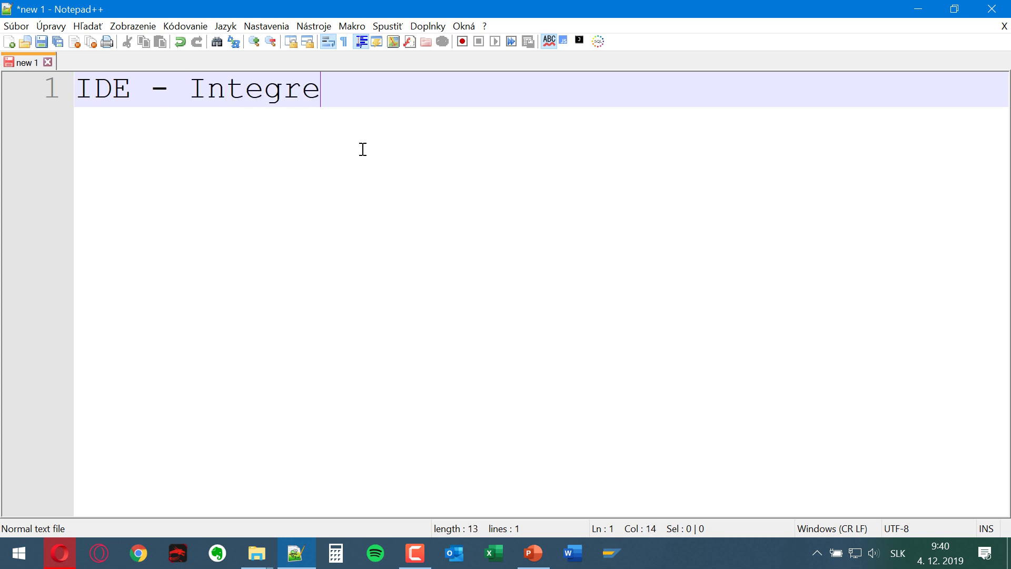
key(BackSpace)
text(ated )
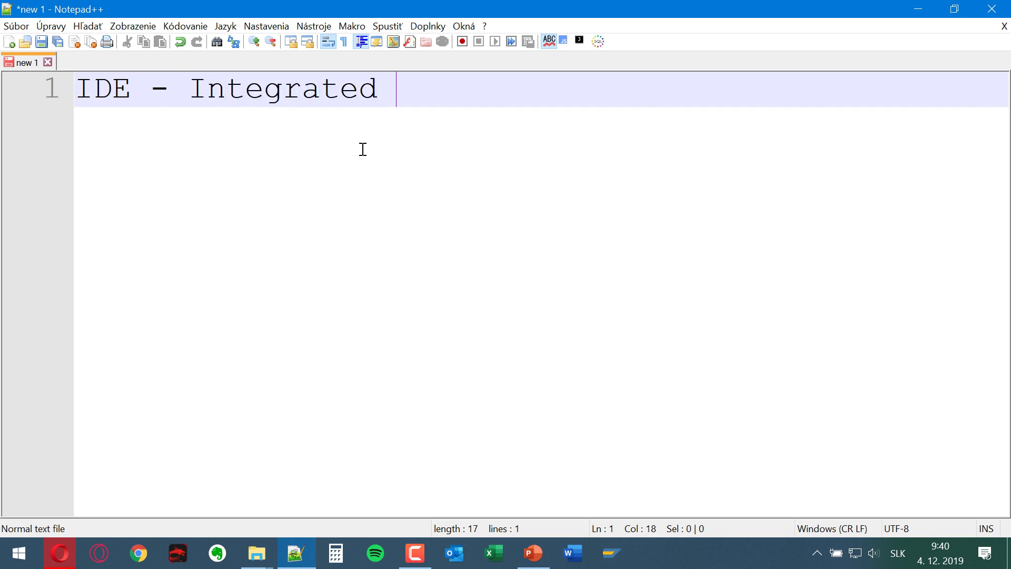
text(Devel)
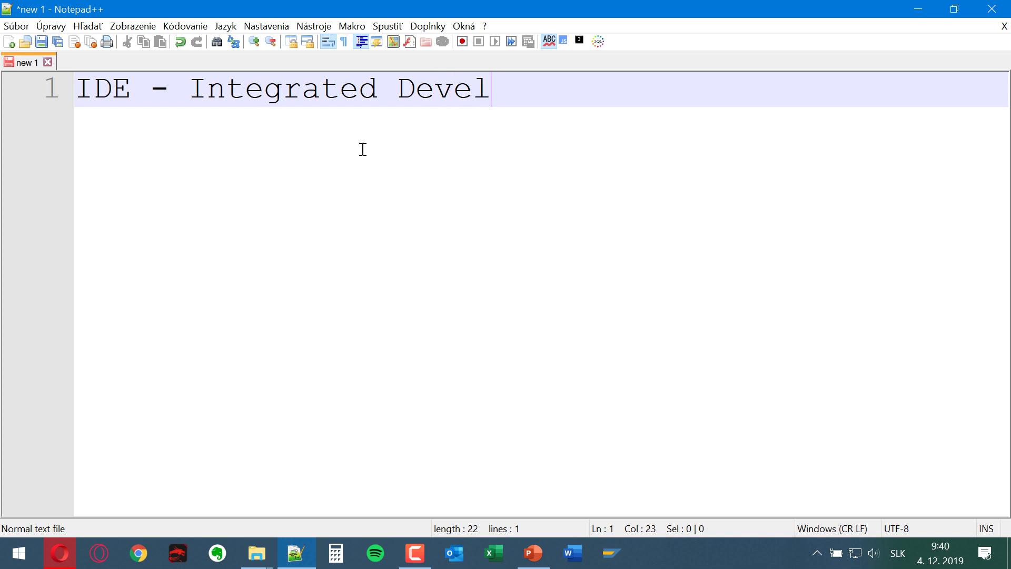
text(opment)
key(BackSpace)
key(BackSpace)
key(BackSpace)
key(BackSpace)
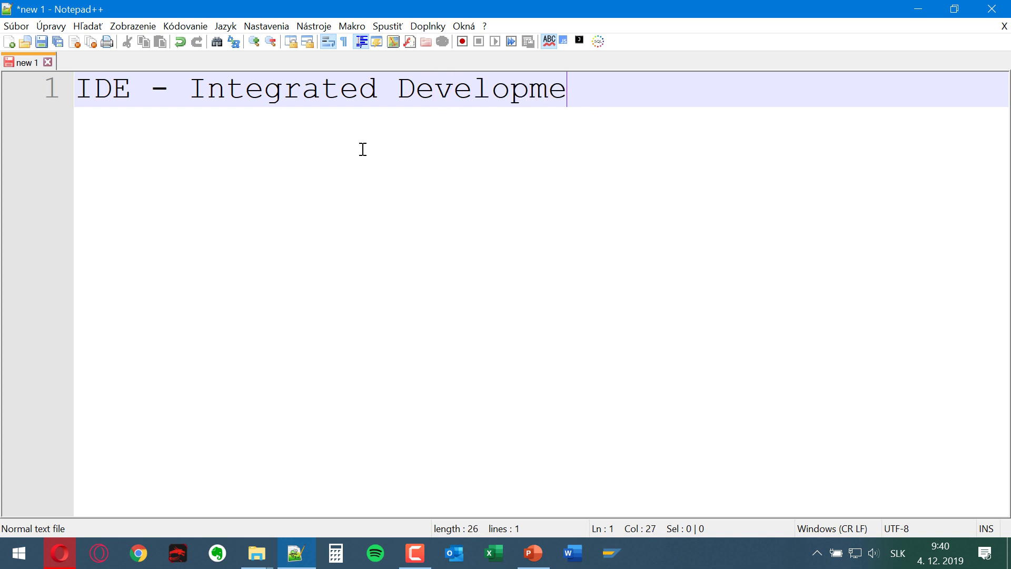
text(ment Enviro)
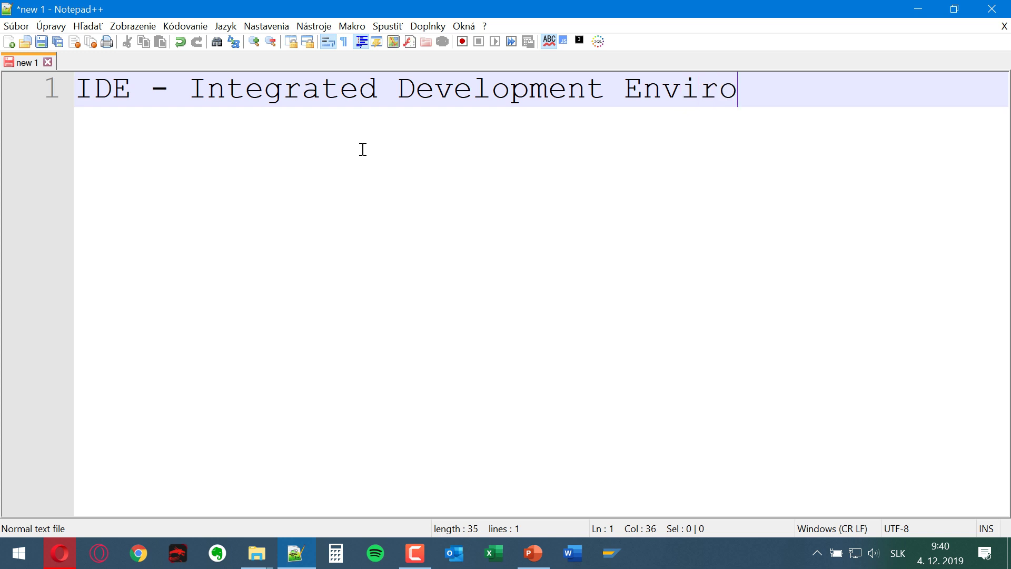
text(ment)
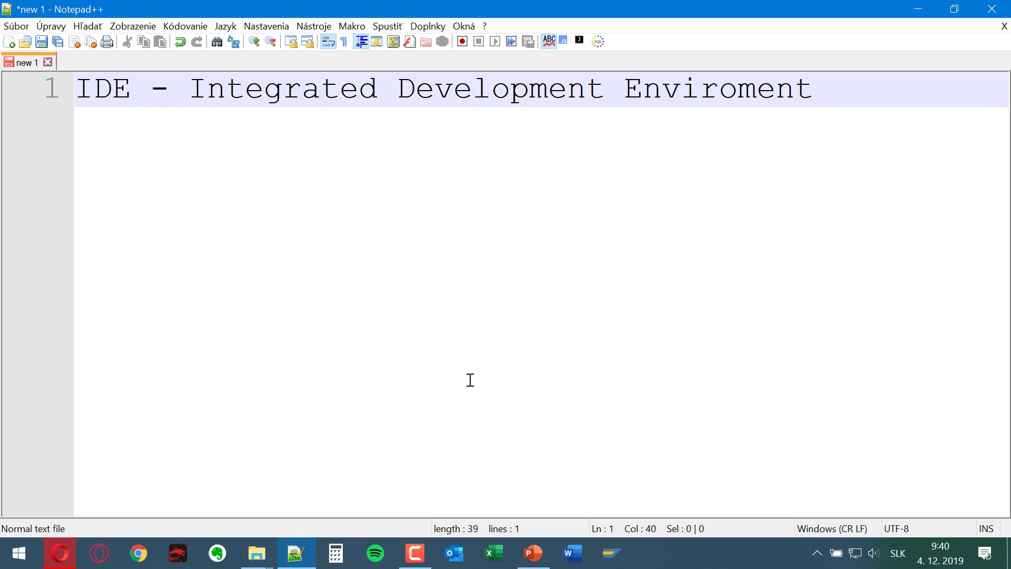
Return to the Inštalácia slide in PowerPoint and select the NetBeans logo.
click(532, 551)
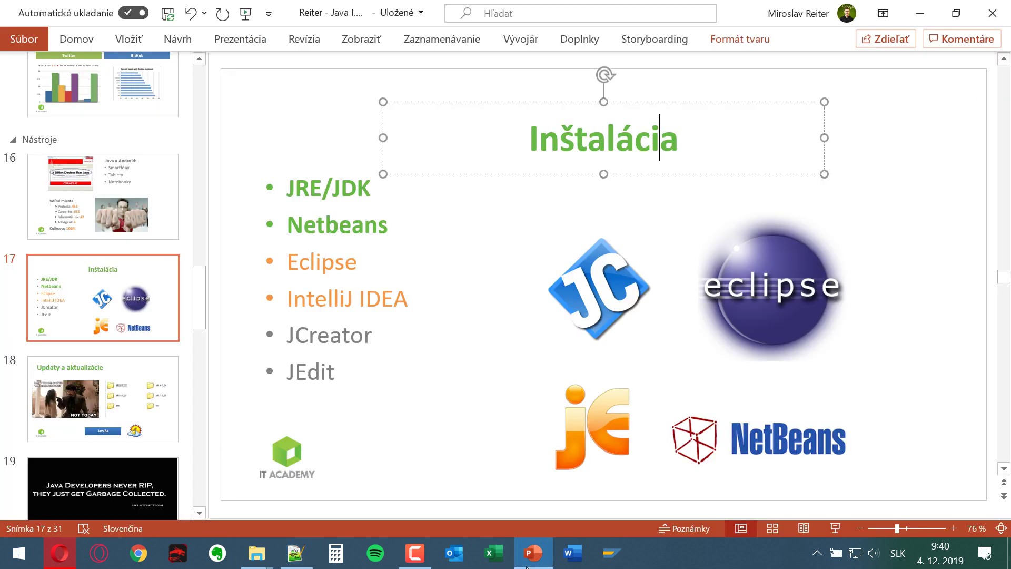
click(778, 457)
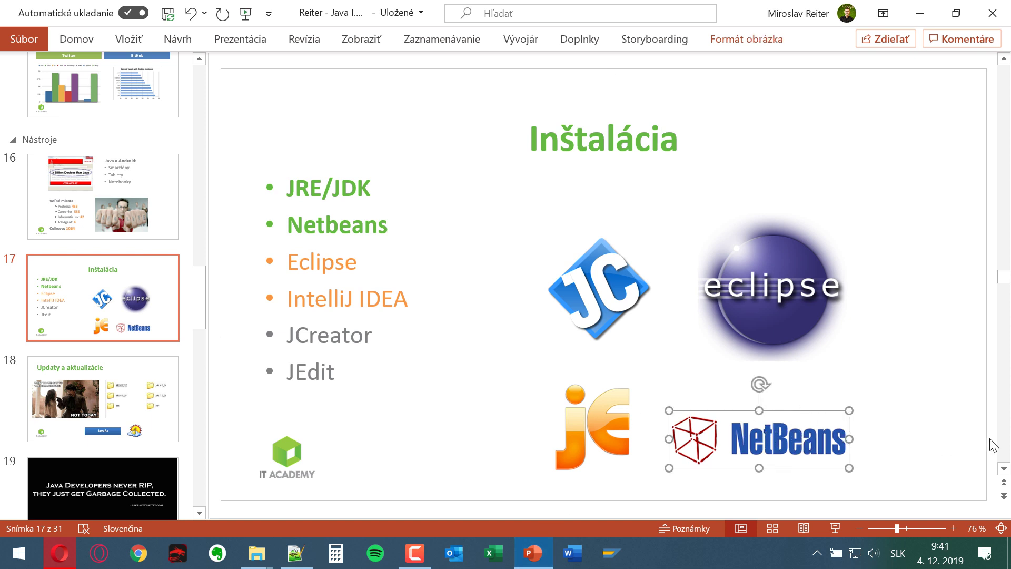
click(972, 431)
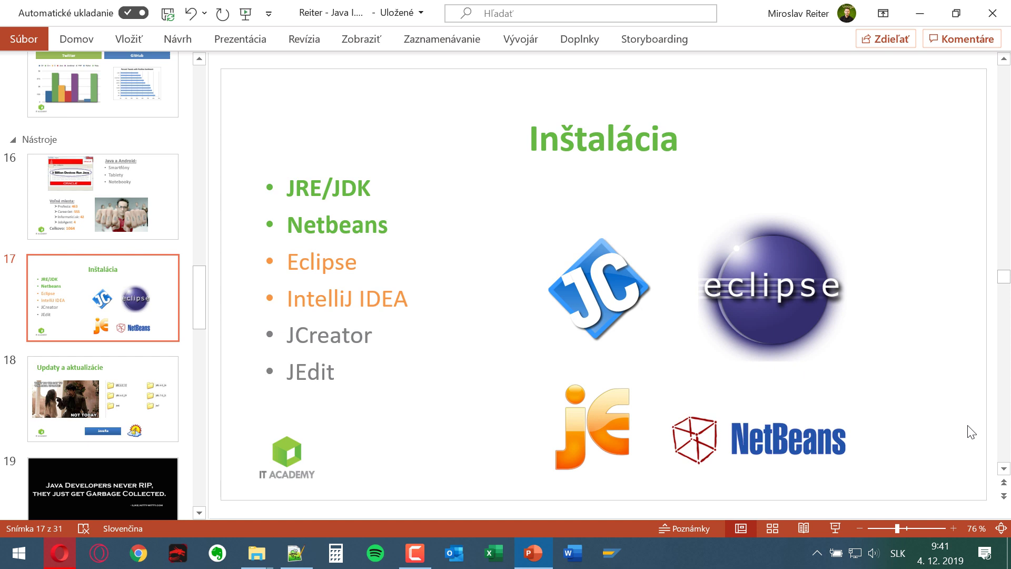
click(815, 440)
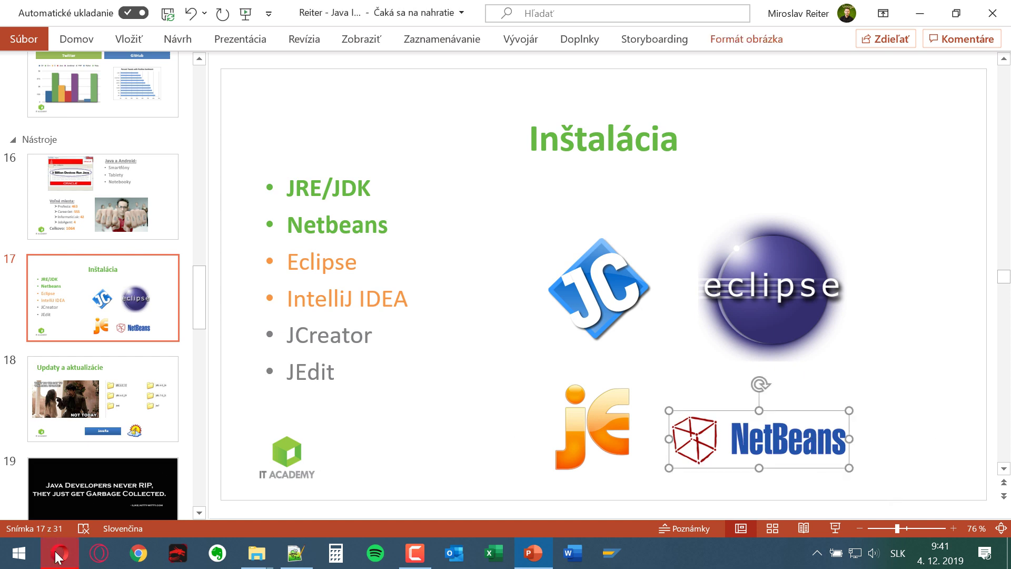
Switch to Opera and open netbeans.org in a new tab.
click(66, 565)
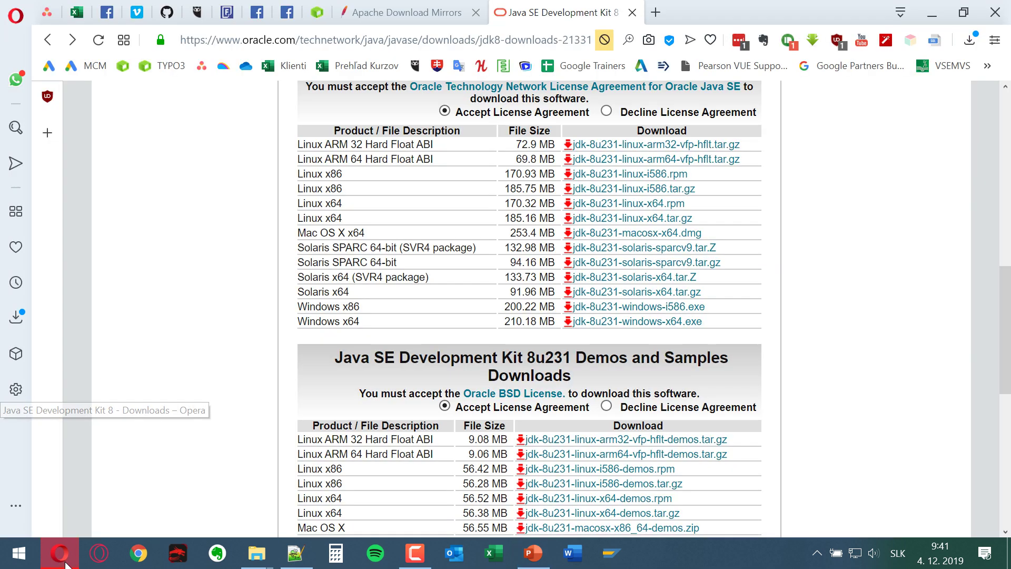
click(654, 12)
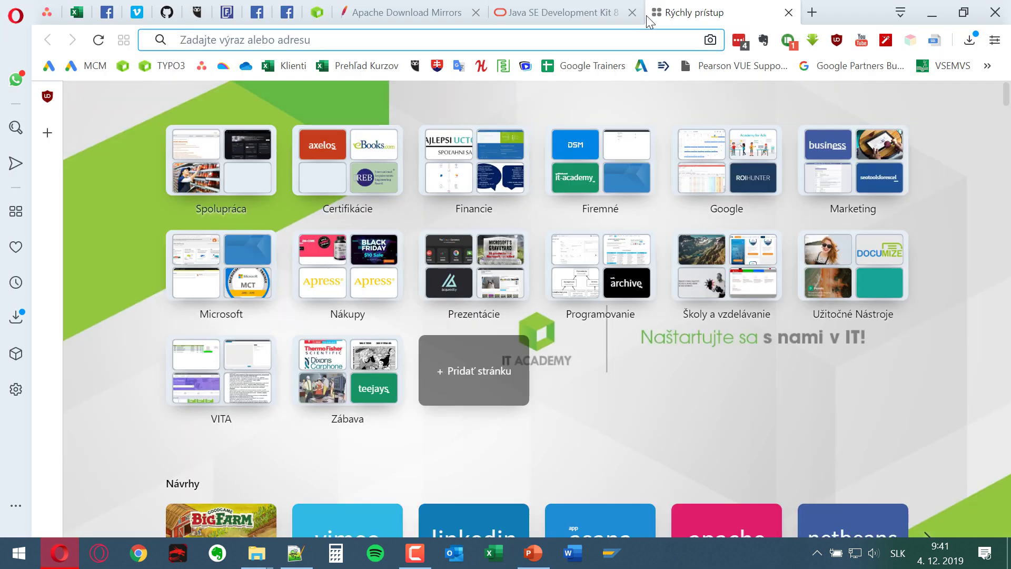
text(nett)
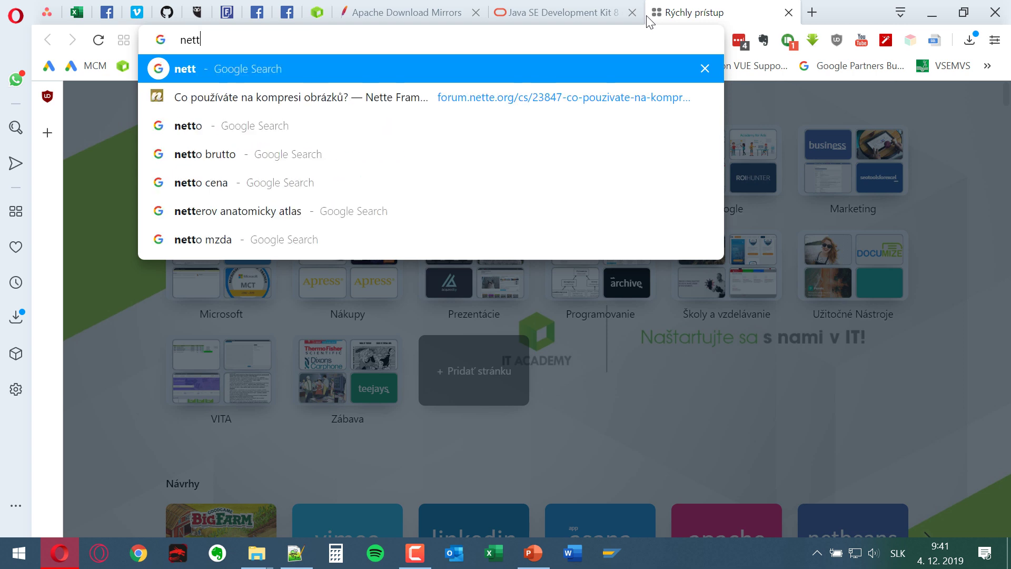
key(BackSpace)
text(be)
key(Return)
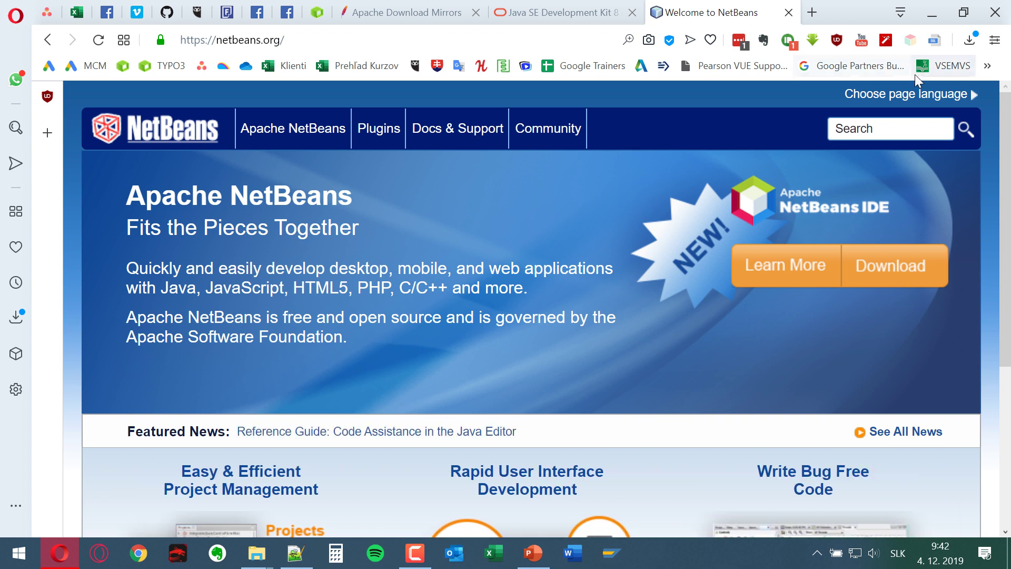
Look through the NetBeans home page, including its page language list and feature overview.
click(917, 95)
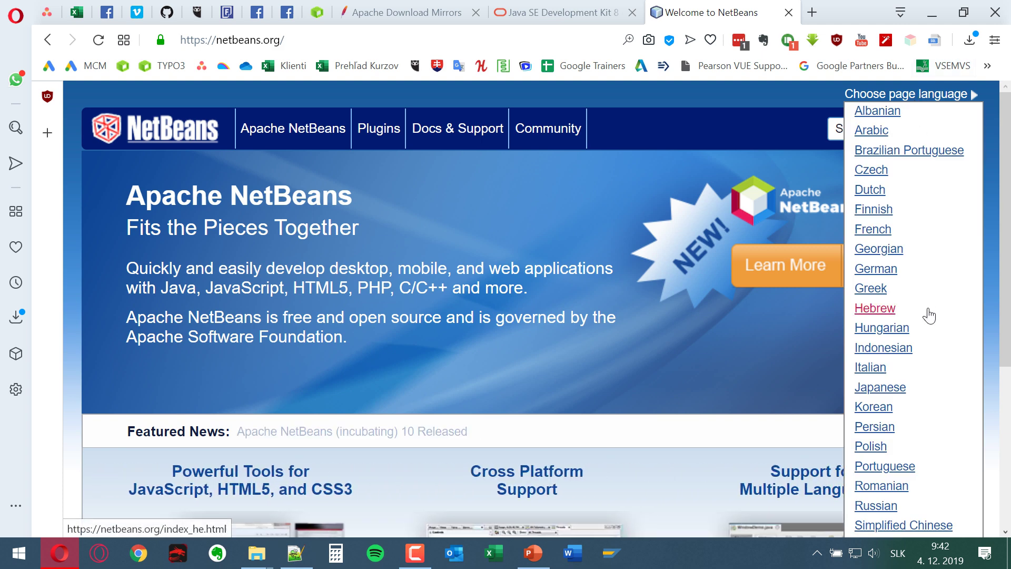
scroll(927, 314, down, 3)
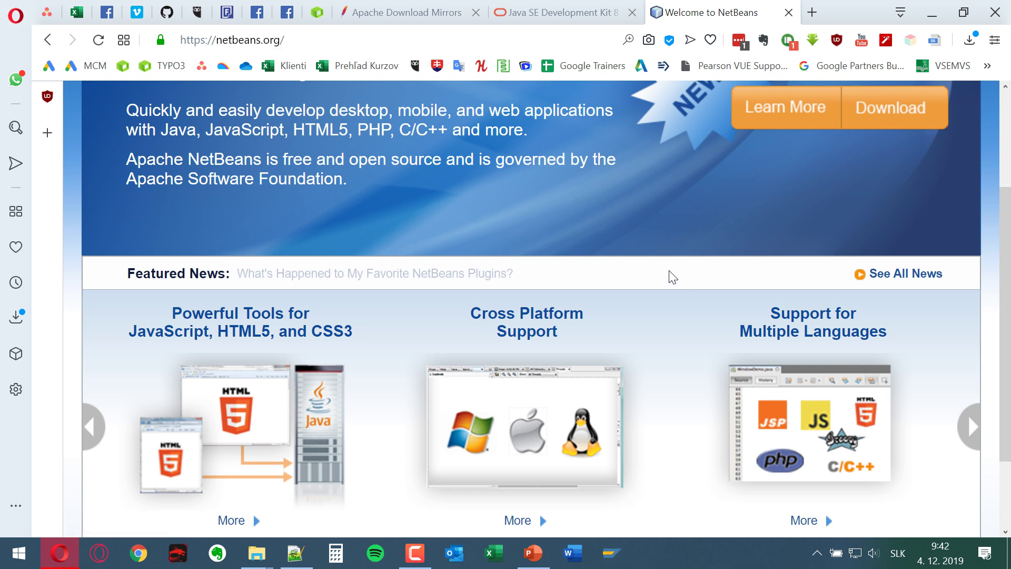
scroll(669, 280, up, 3)
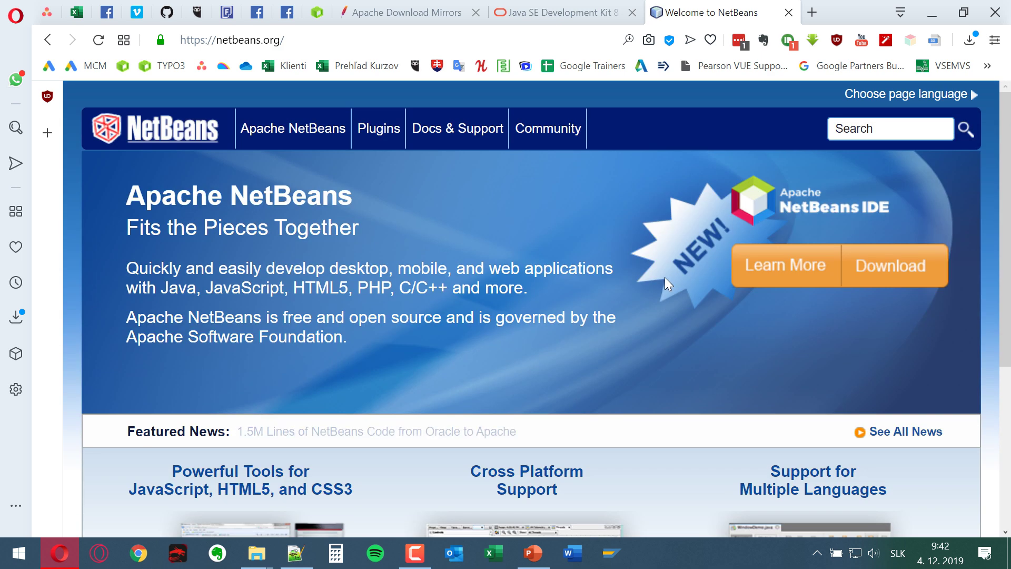
scroll(664, 278, down, 5)
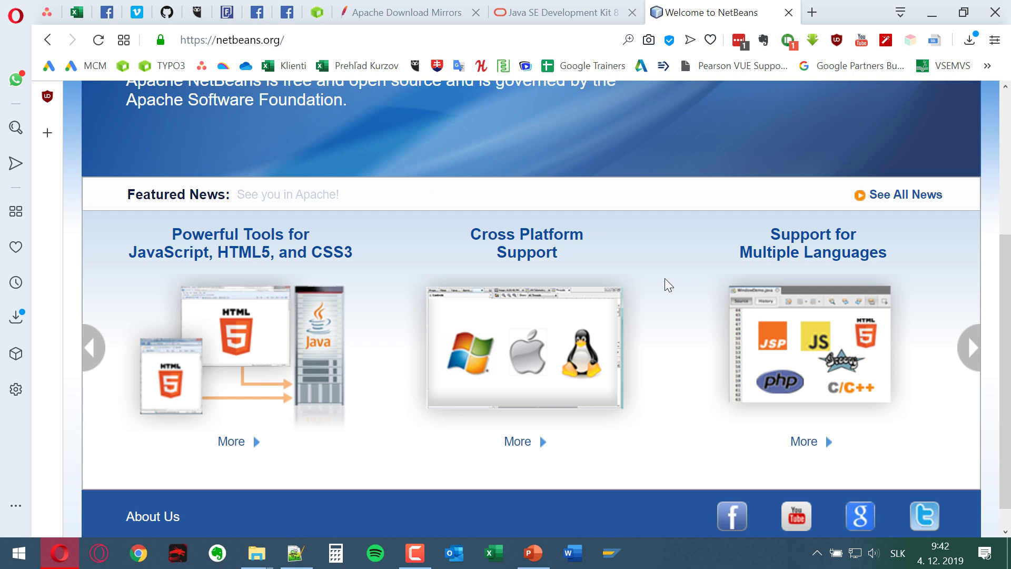
scroll(665, 278, up, 3)
scroll(664, 278, up, 2)
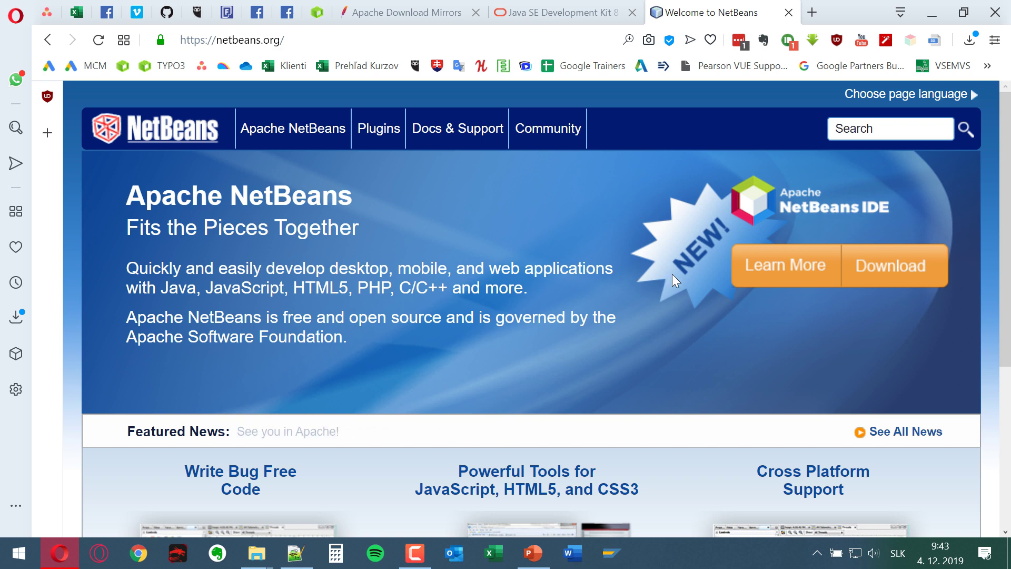
Open the Apache NetBeans download page and review its releases, briefly highlighting "LTS" in the NB 11.0 heading.
click(916, 266)
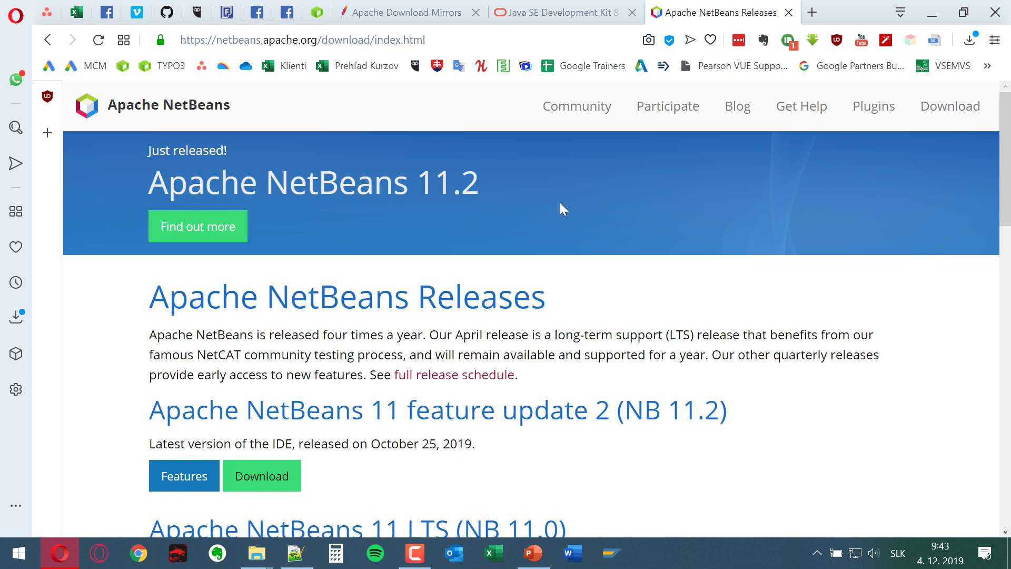
scroll(560, 202, down, 1)
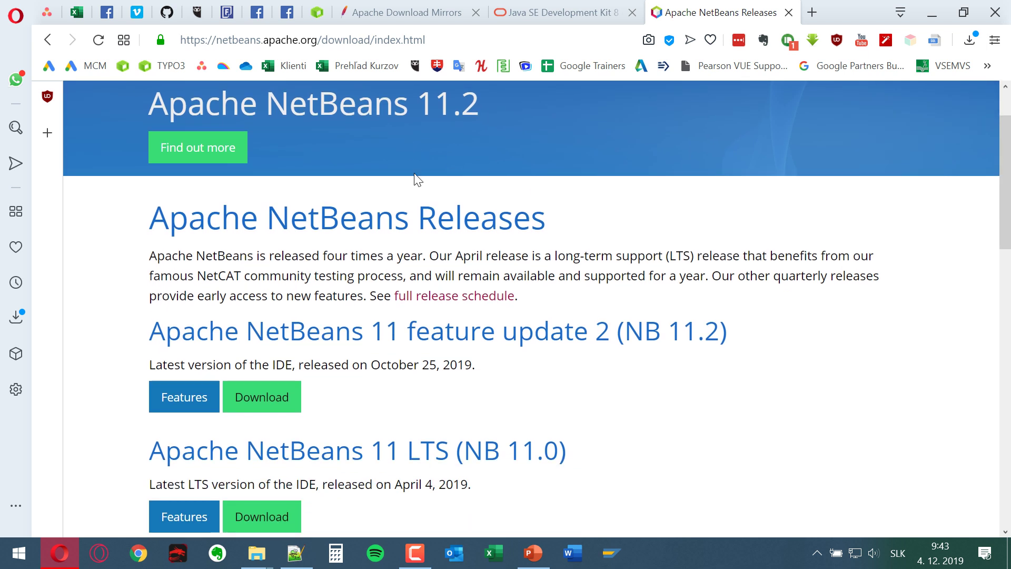
scroll(416, 182, up, 1)
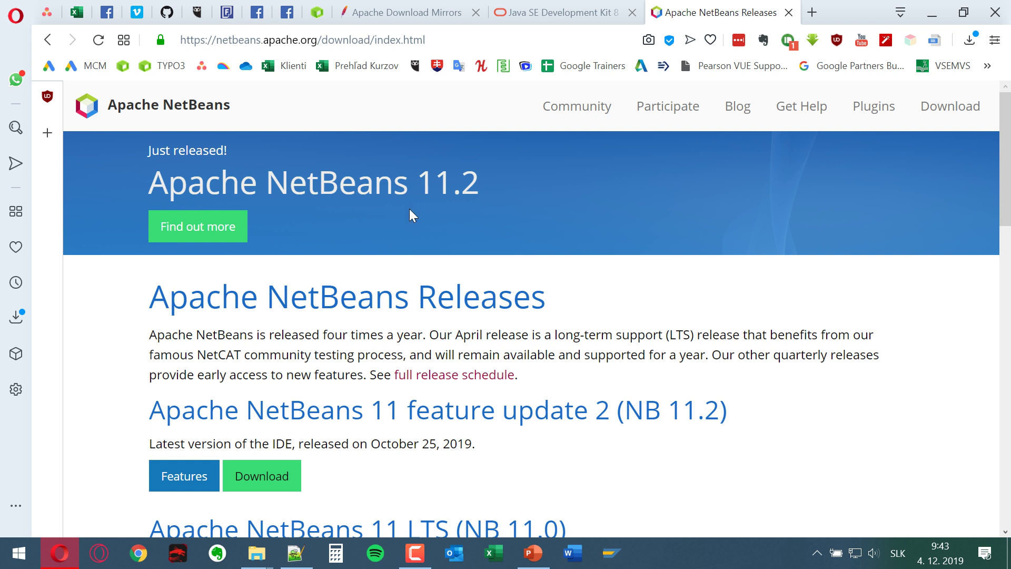
scroll(405, 211, down, 1)
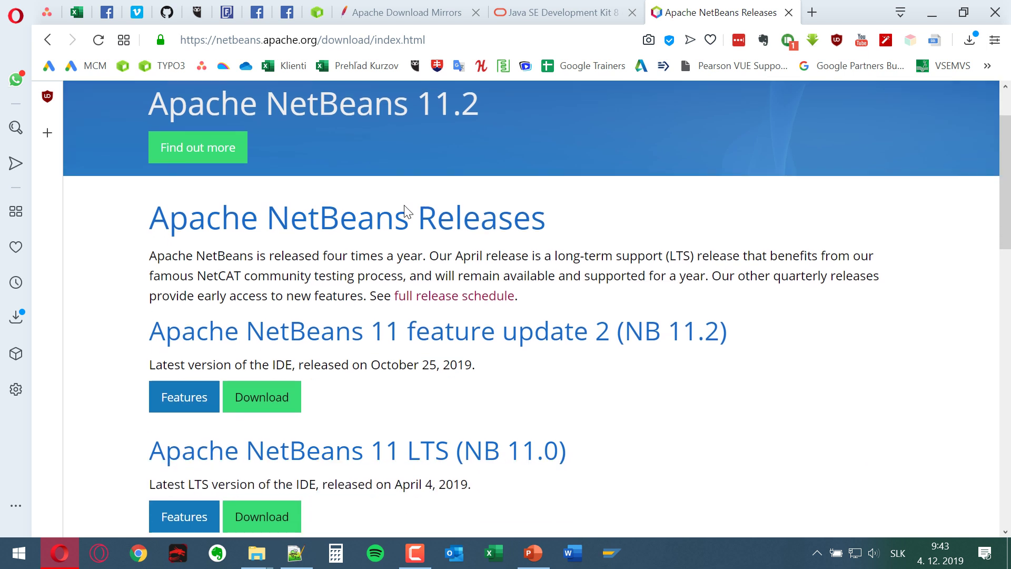
scroll(405, 205, down, 2)
scroll(404, 205, up, 1)
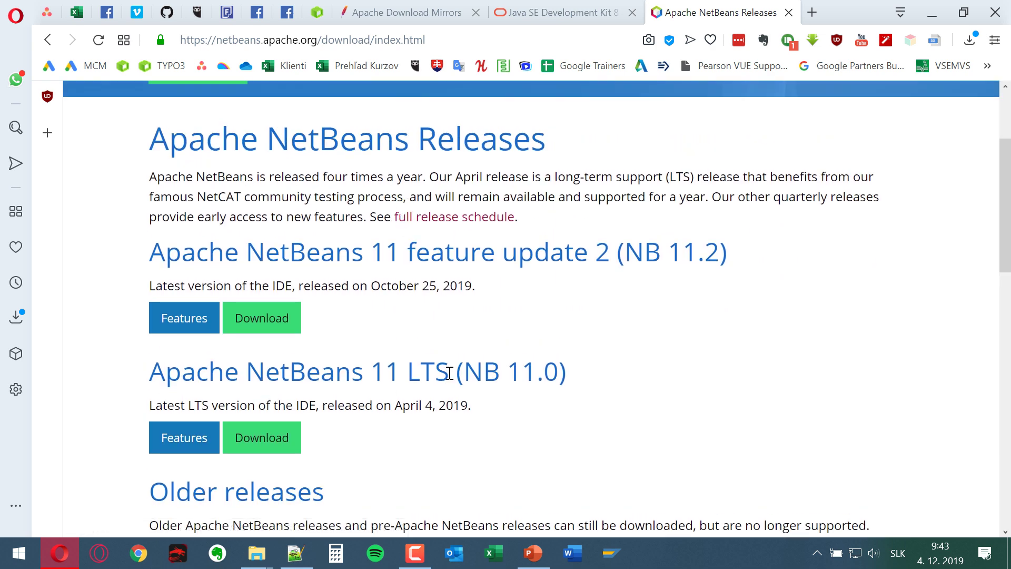
drag(449, 373, 405, 371)
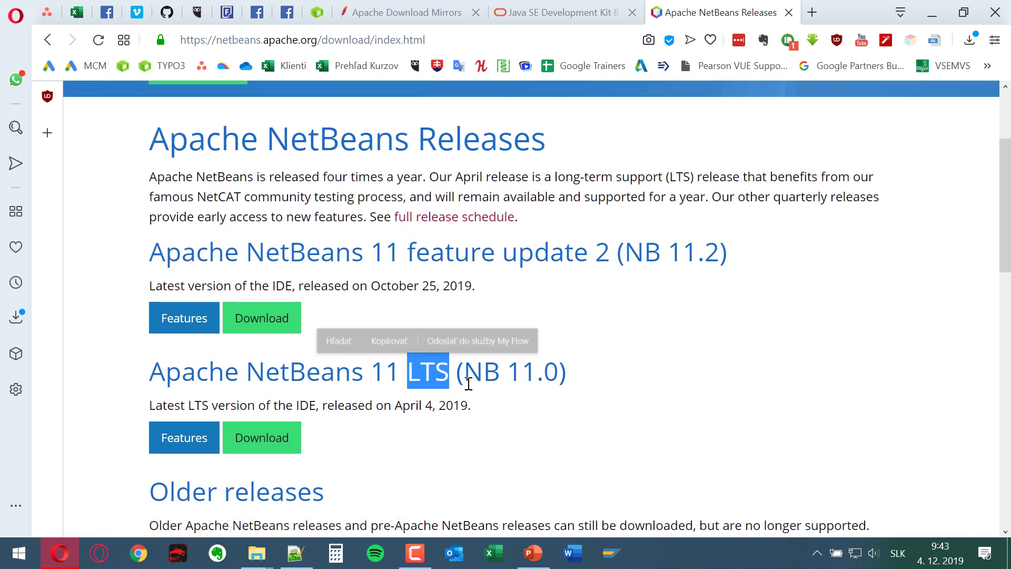
click(557, 408)
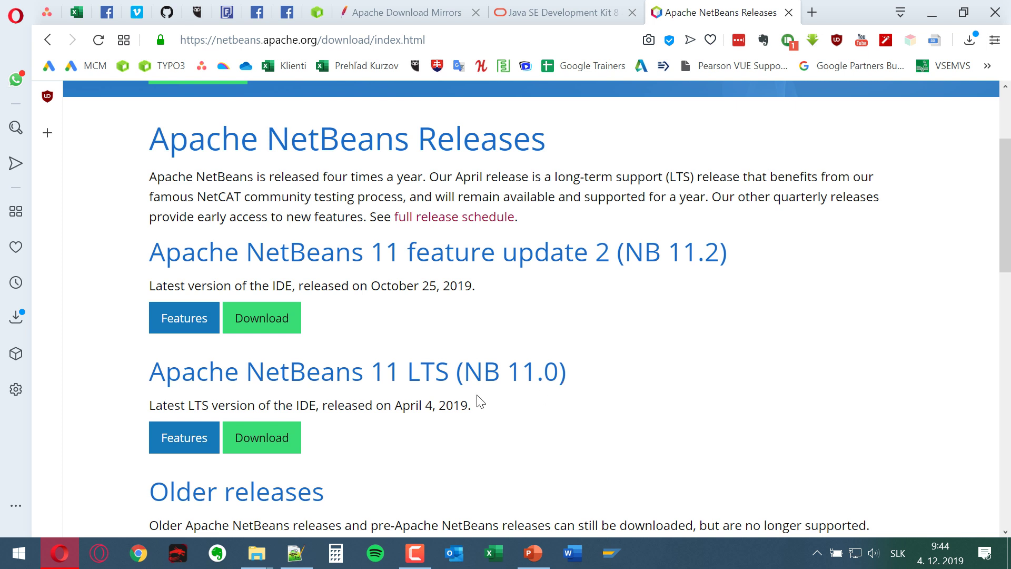
Open the download page for Apache NetBeans 11 LTS (NB 11.0) and review its source and binary files and release notes.
click(282, 438)
scroll(272, 362, down, 3)
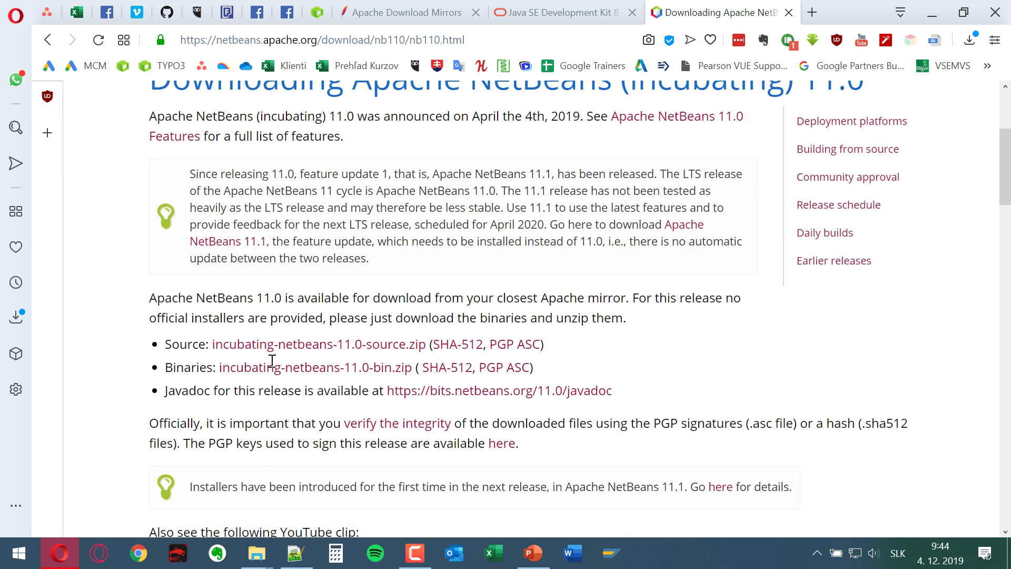
scroll(271, 361, down, 3)
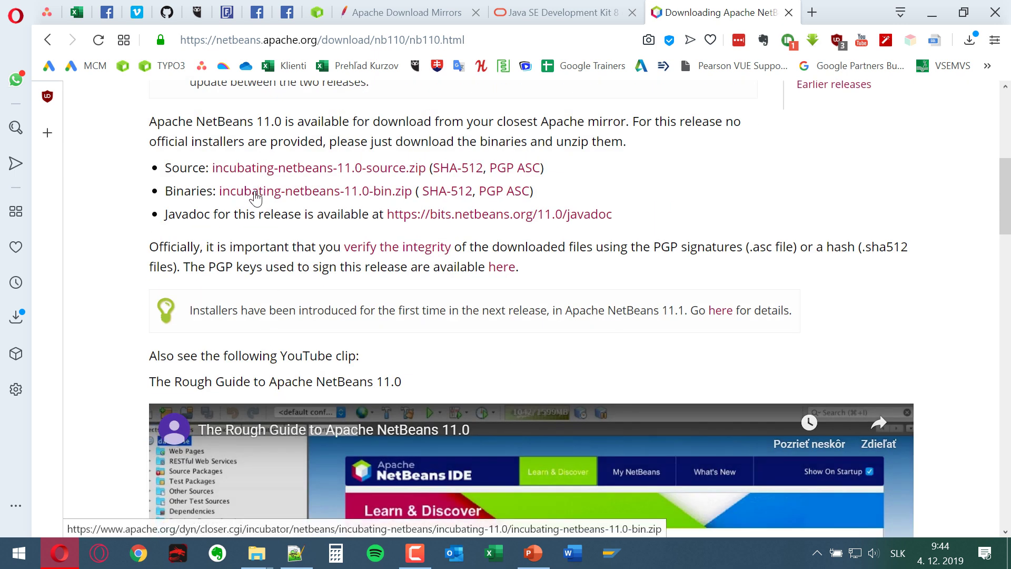
scroll(256, 197, down, 3)
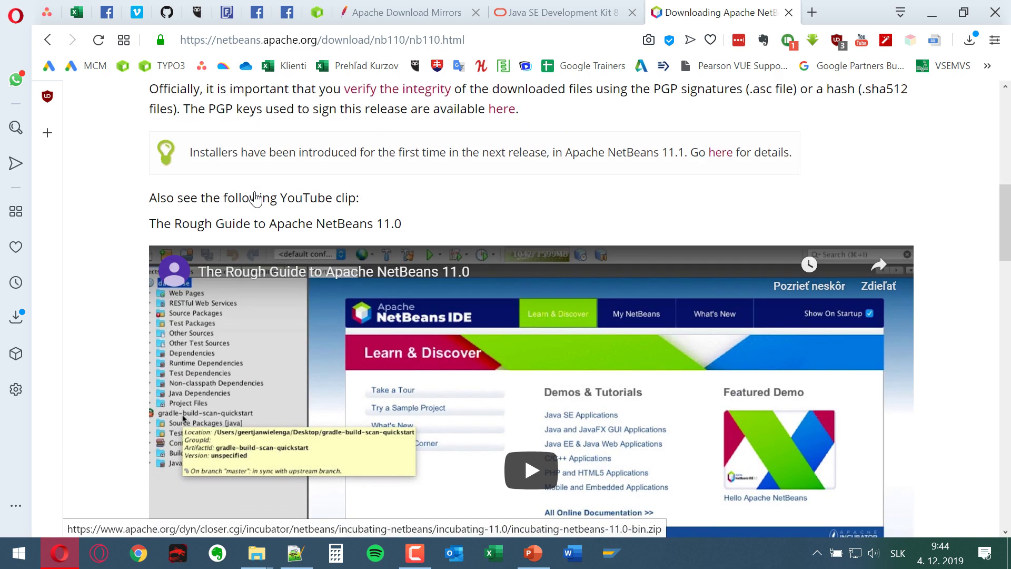
scroll(256, 198, up, 3)
scroll(274, 279, down, 3)
scroll(294, 368, up, 6)
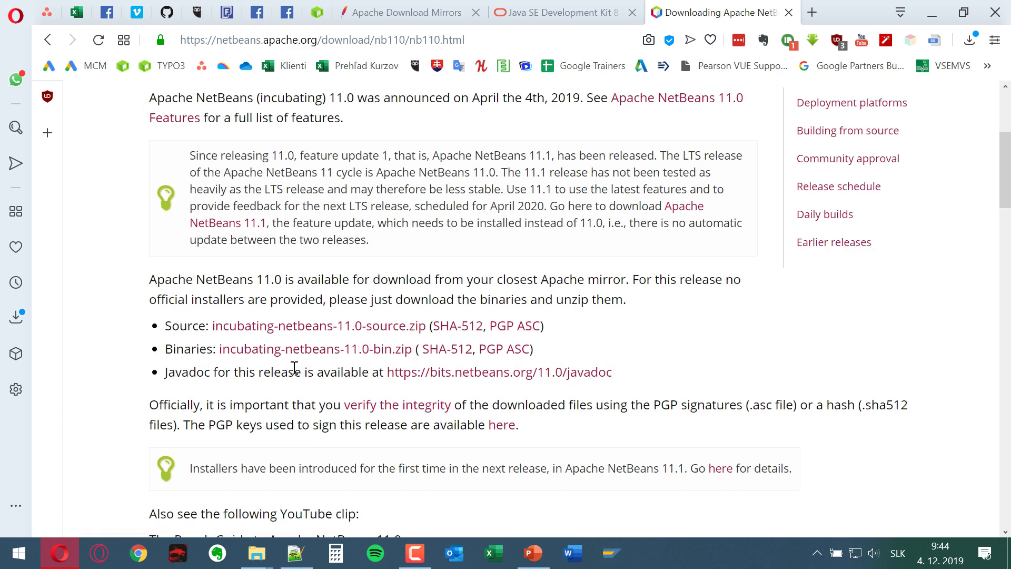
scroll(226, 350, up, 5)
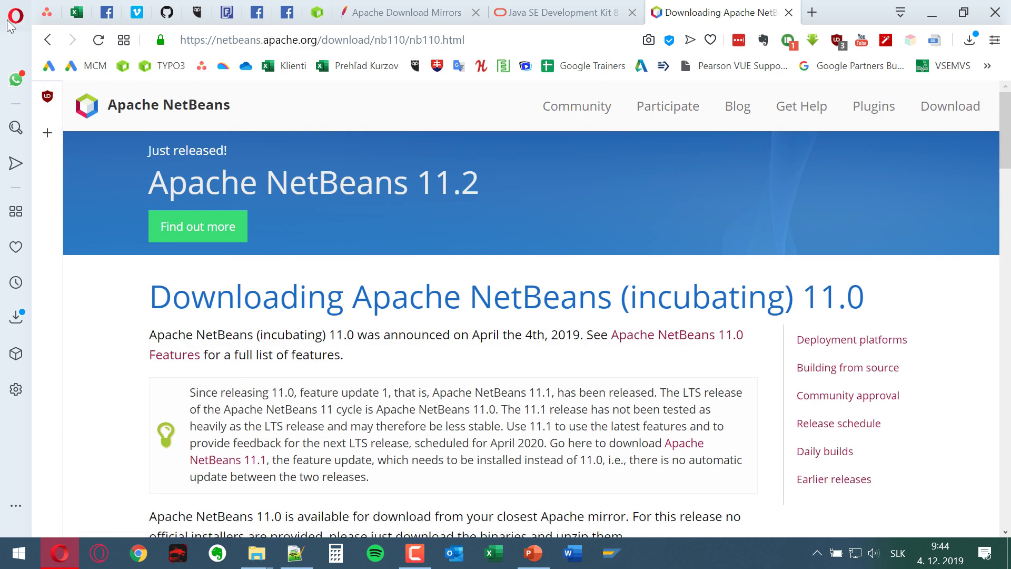
Return to the releases page, open the NB 11.2 download page, and briefly highlight the version number in its heading.
click(48, 40)
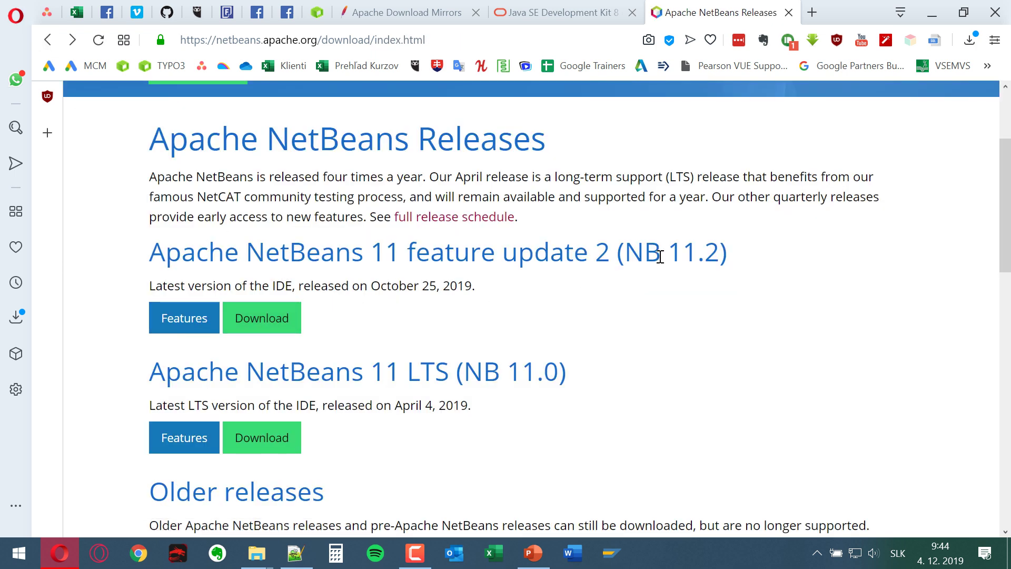
click(261, 311)
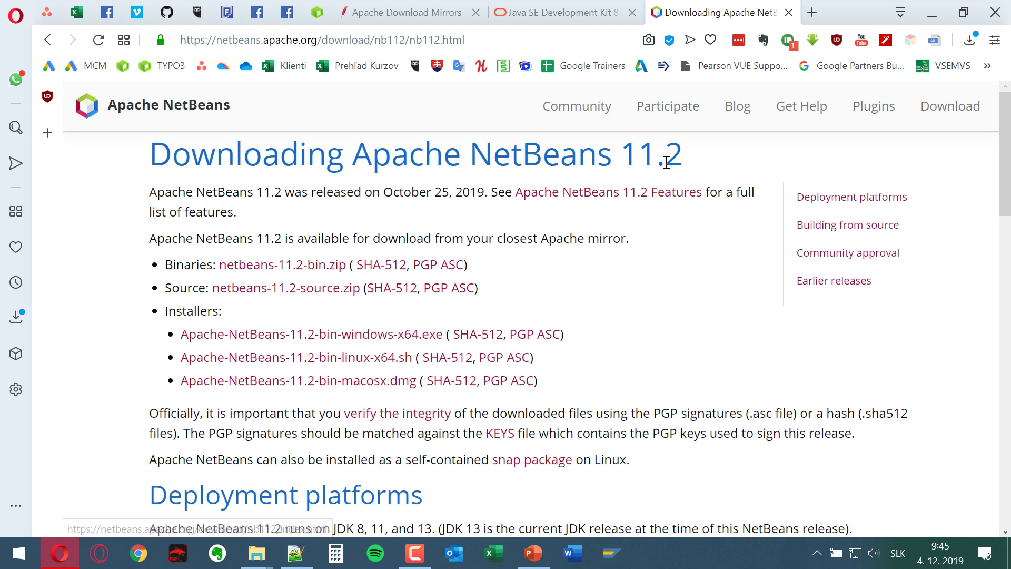
drag(684, 157, 635, 153)
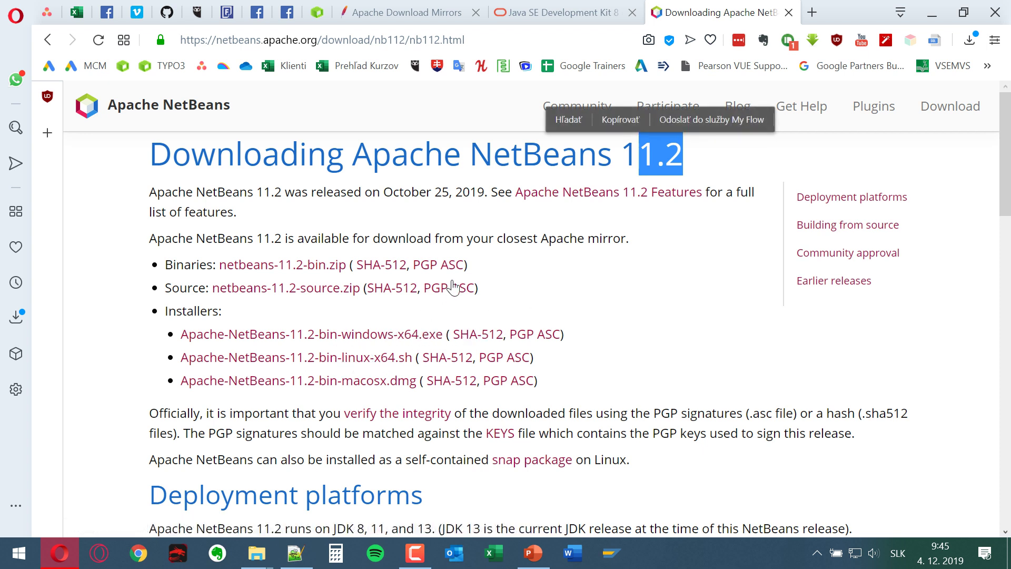
click(615, 298)
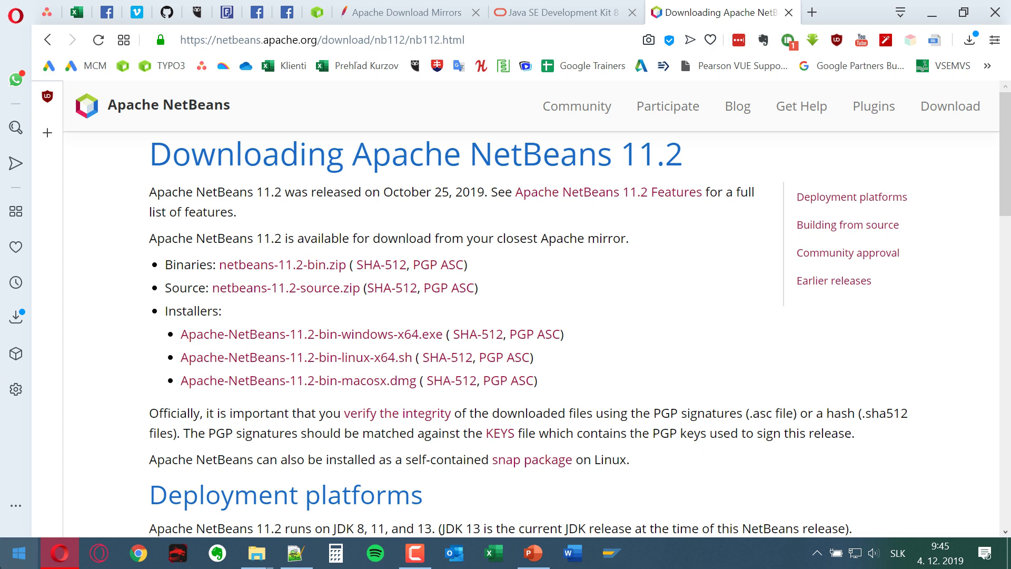
Search the computer's installed programs for "netbeans", then close the search and show the desktop.
click(8, 560)
text(netbeans)
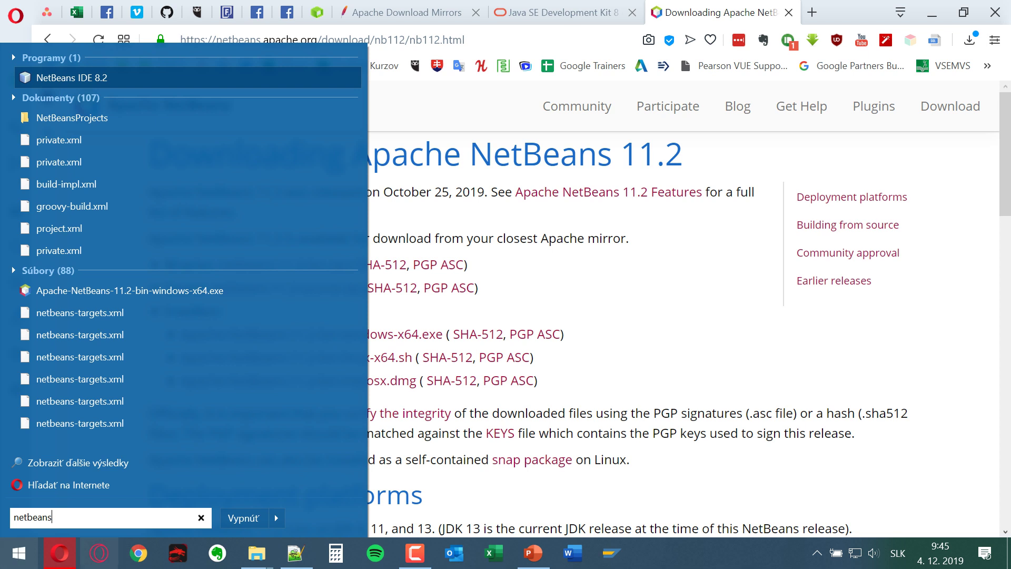
key(Escape)
key(super+d)
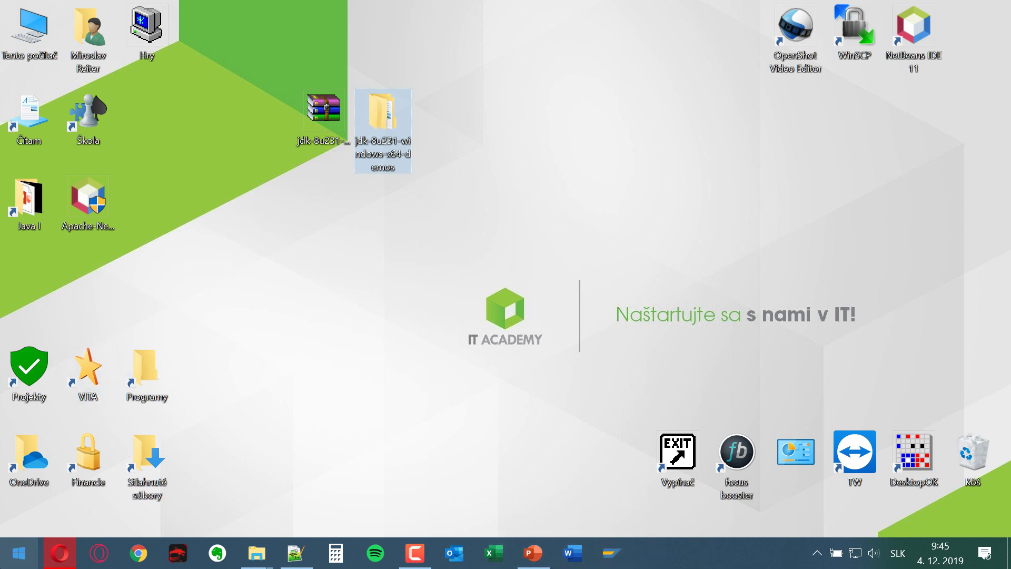
click(24, 553)
click(571, 330)
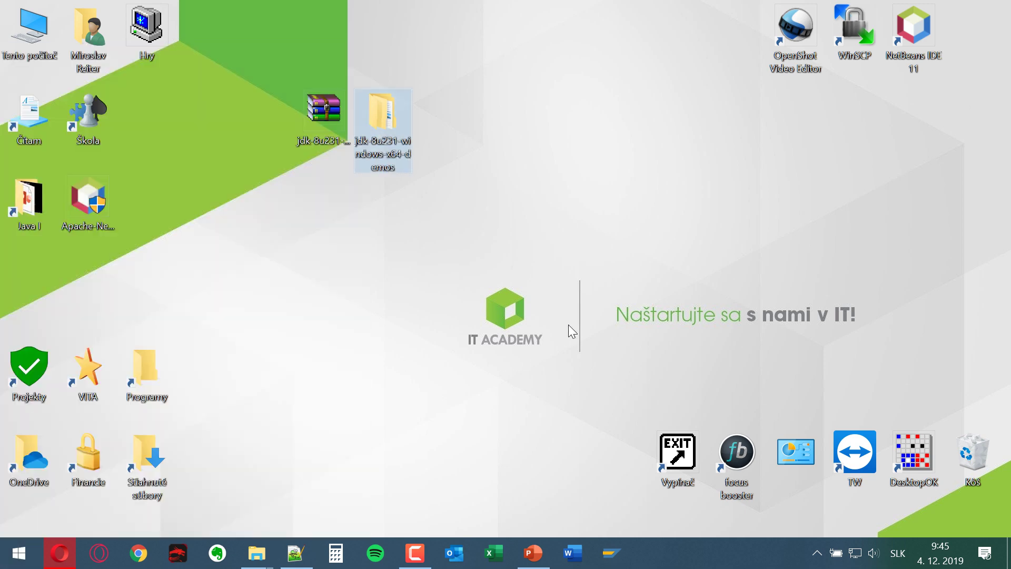
click(21, 553)
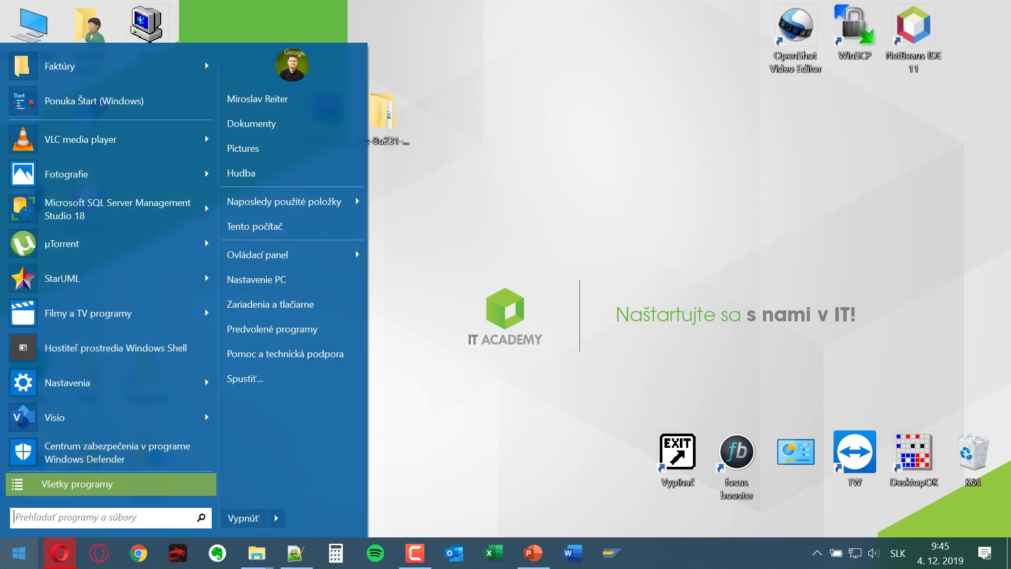
click(458, 355)
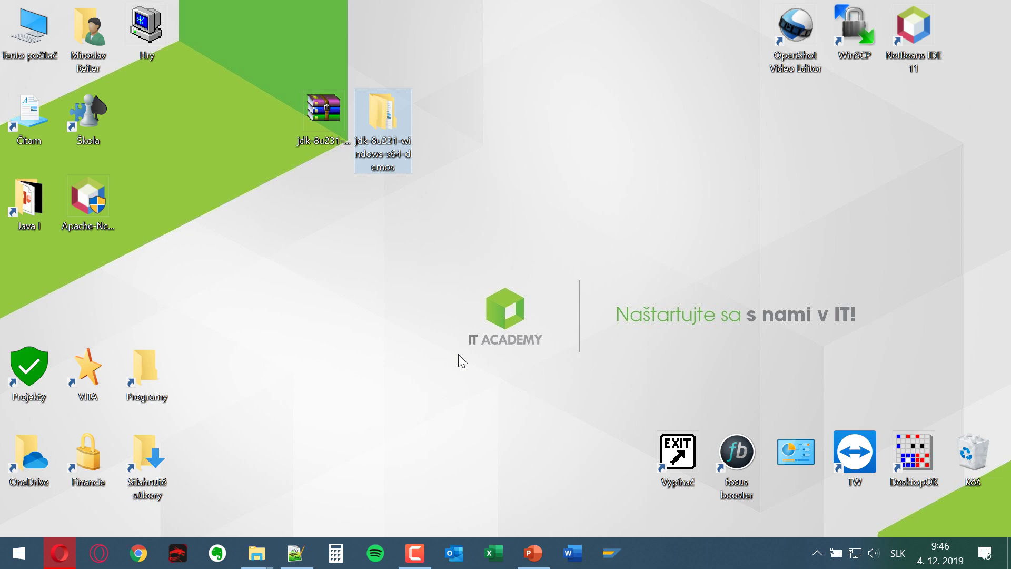
Switch back to Opera, return to the Apache NetBeans Releases page, and look through its current, older and daily build sections.
click(60, 553)
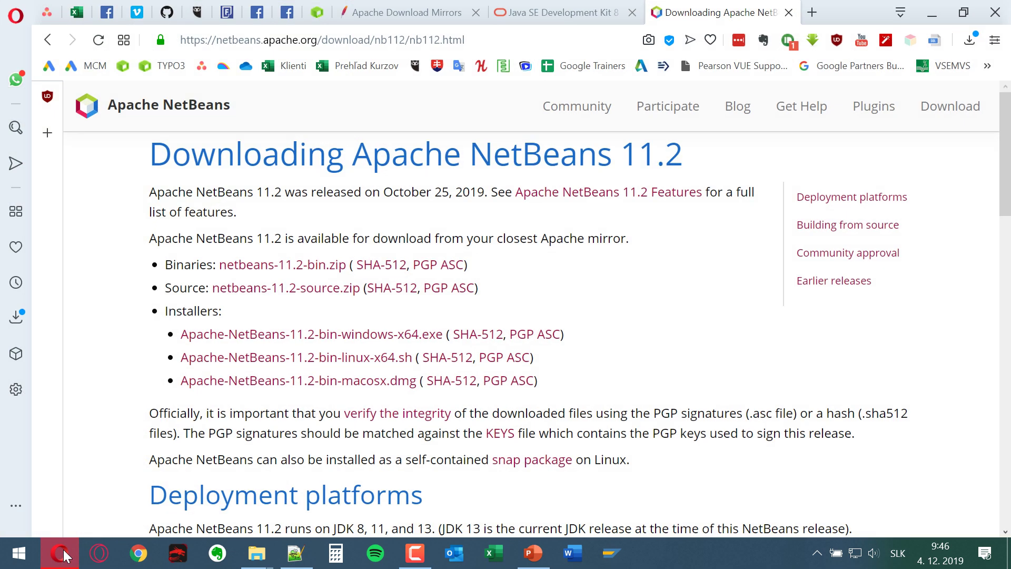
click(46, 41)
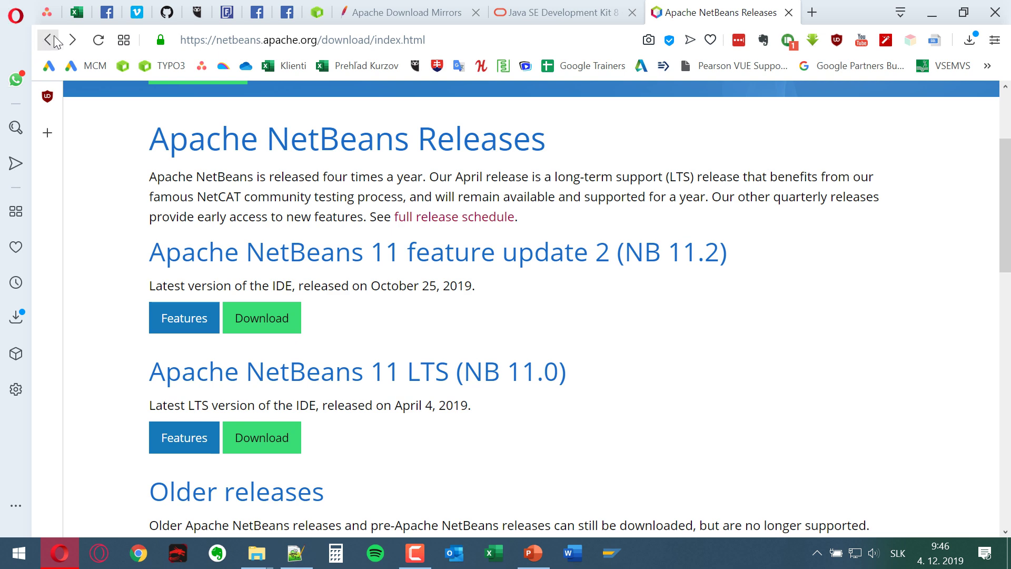
scroll(68, 106, down, 3)
scroll(202, 138, down, 7)
scroll(202, 138, up, 7)
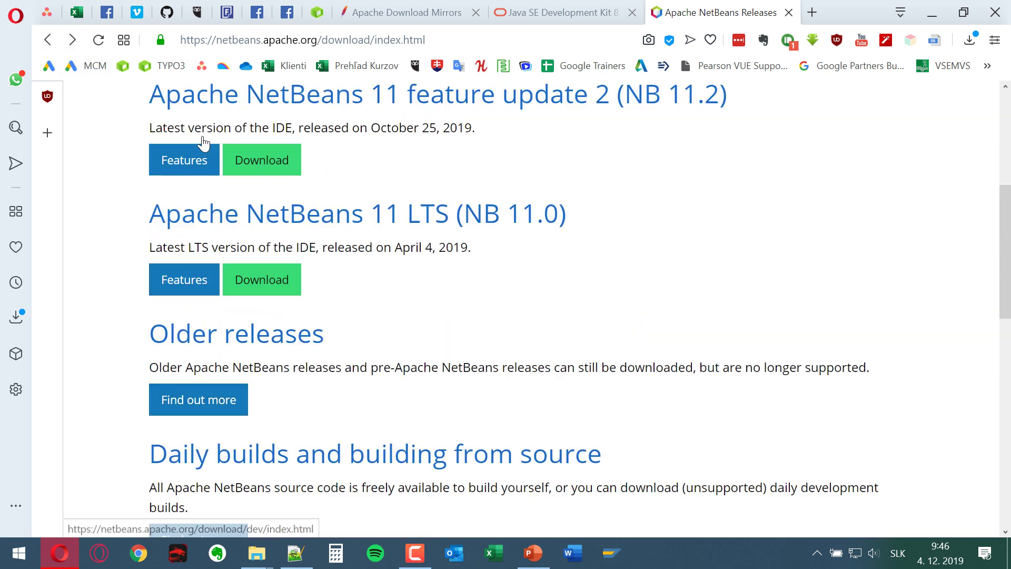
scroll(203, 139, up, 3)
scroll(206, 142, up, 3)
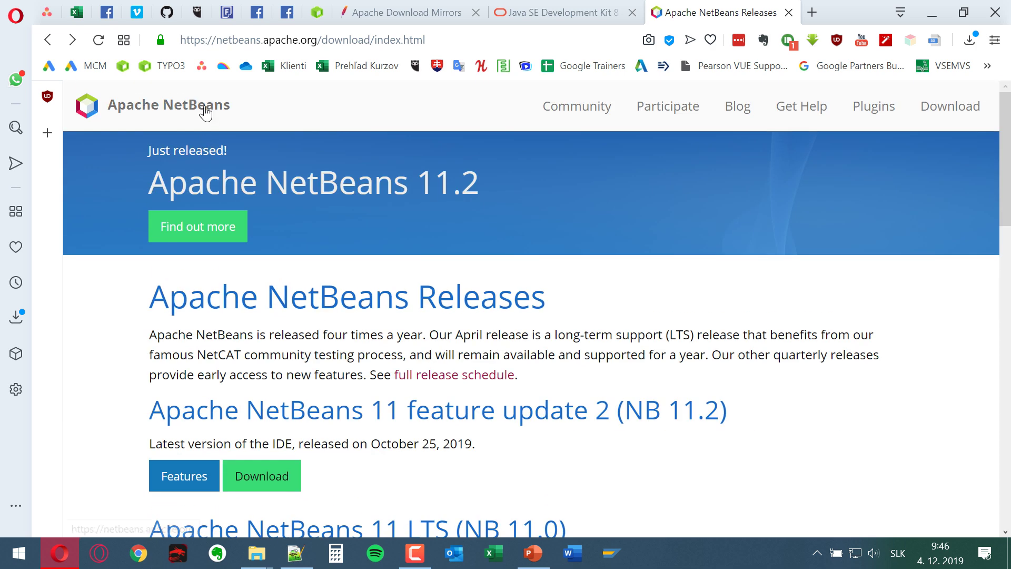
scroll(383, 186, down, 5)
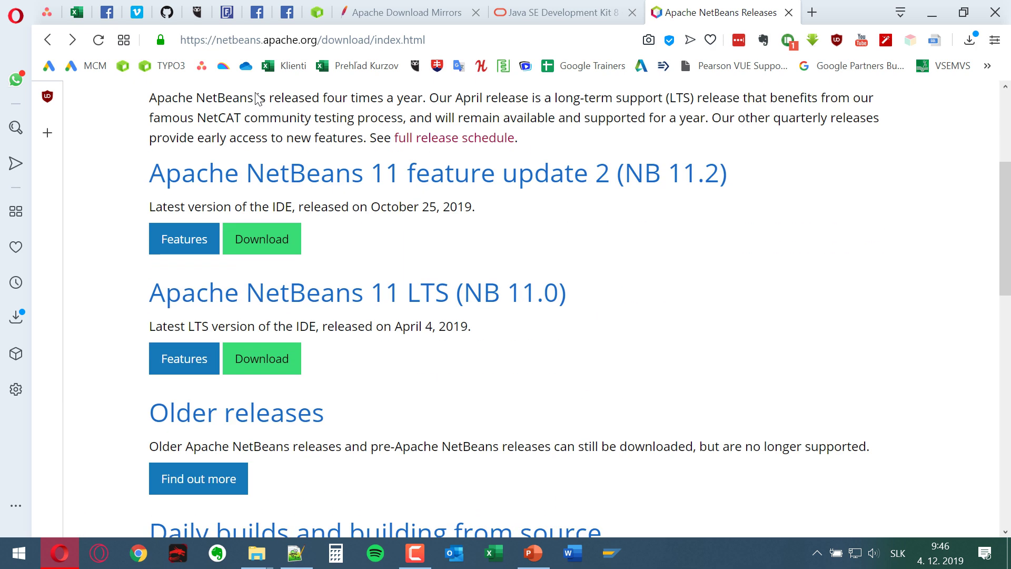
scroll(383, 185, down, 5)
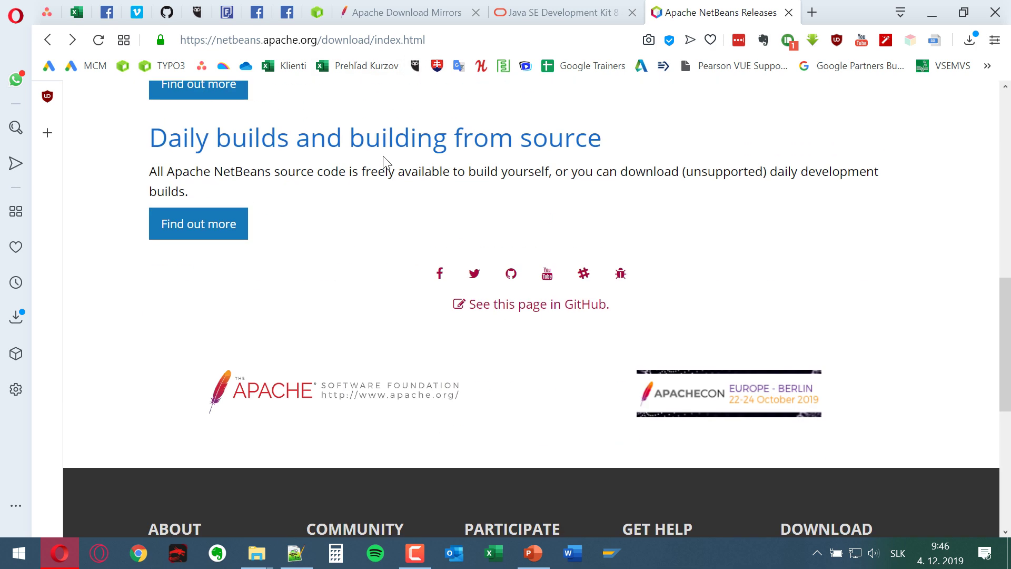
scroll(383, 162, up, 3)
scroll(384, 163, down, 6)
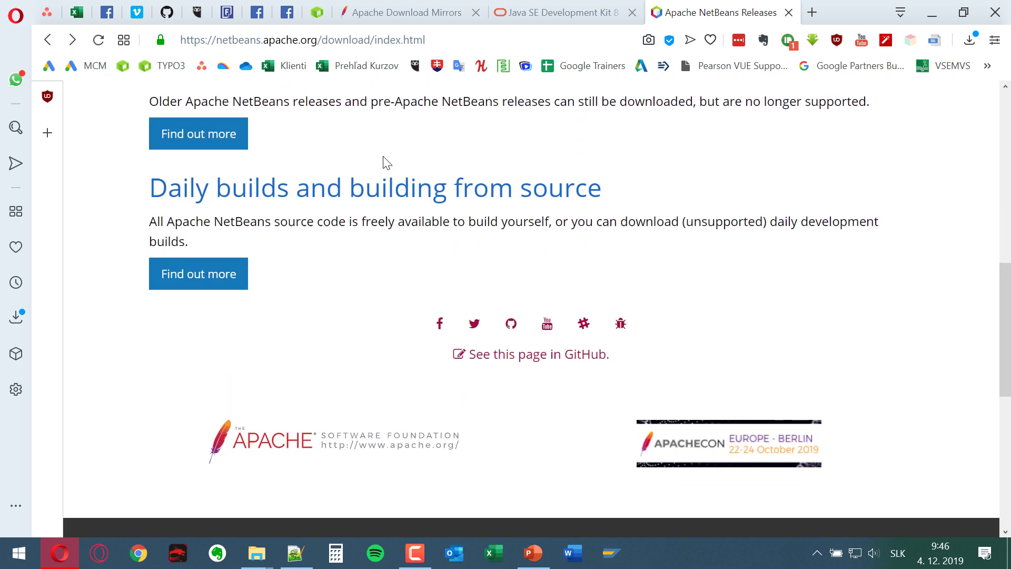
scroll(390, 176, up, 6)
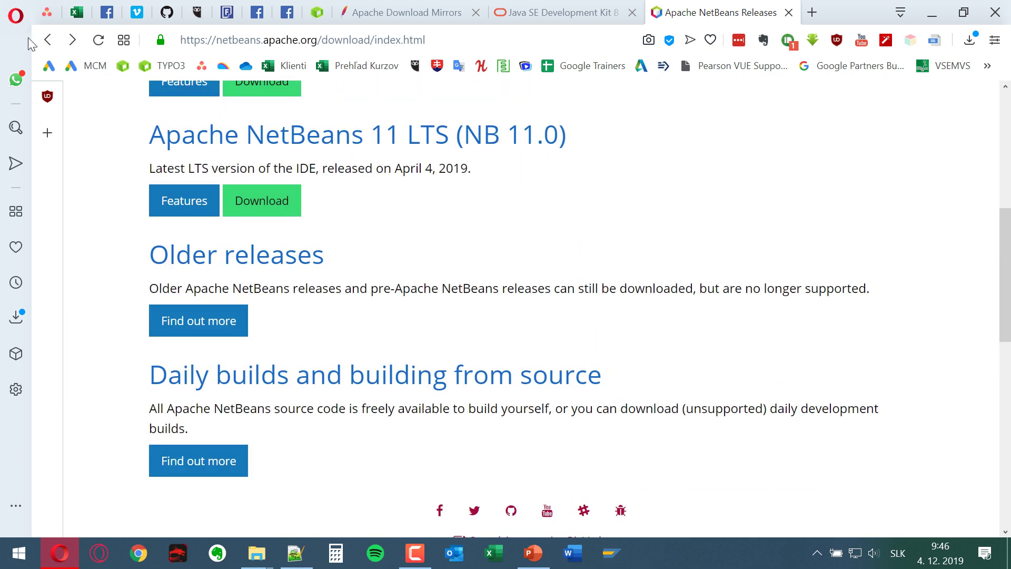
Reopen the downloads from the NetBeans home page and open the older releases archive at its pre-Apache versions list.
click(47, 40)
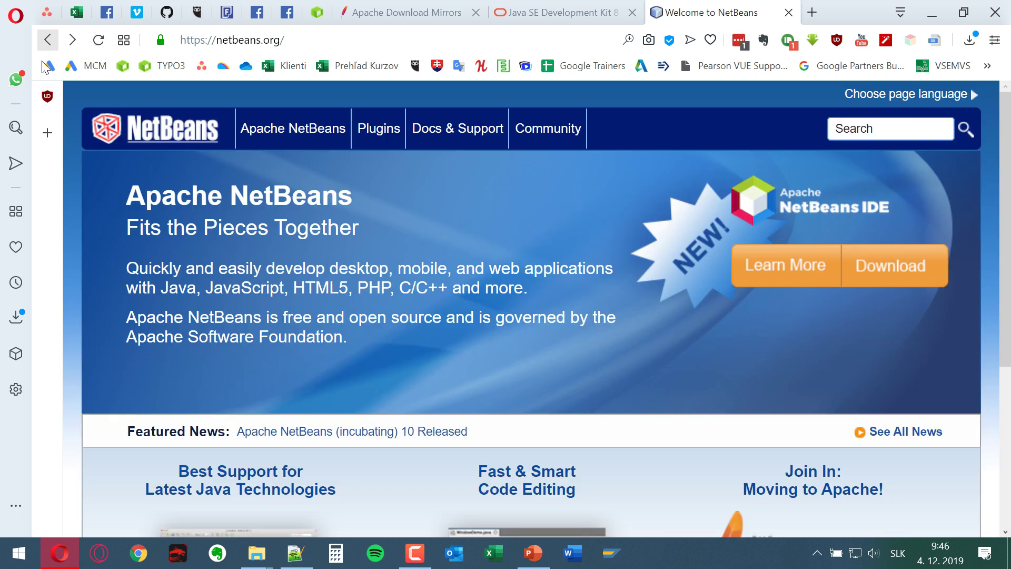
click(883, 275)
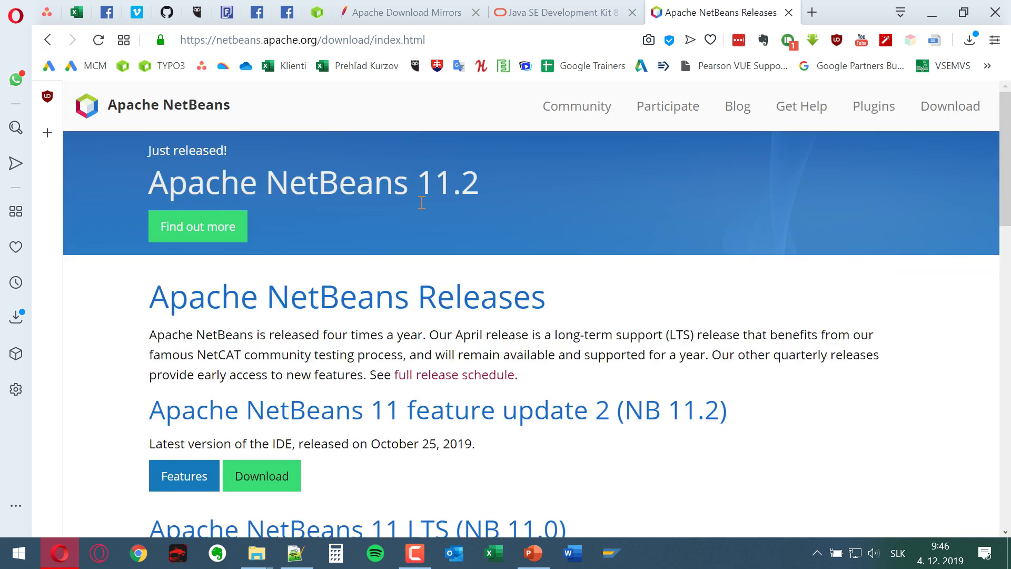
scroll(422, 202, down, 6)
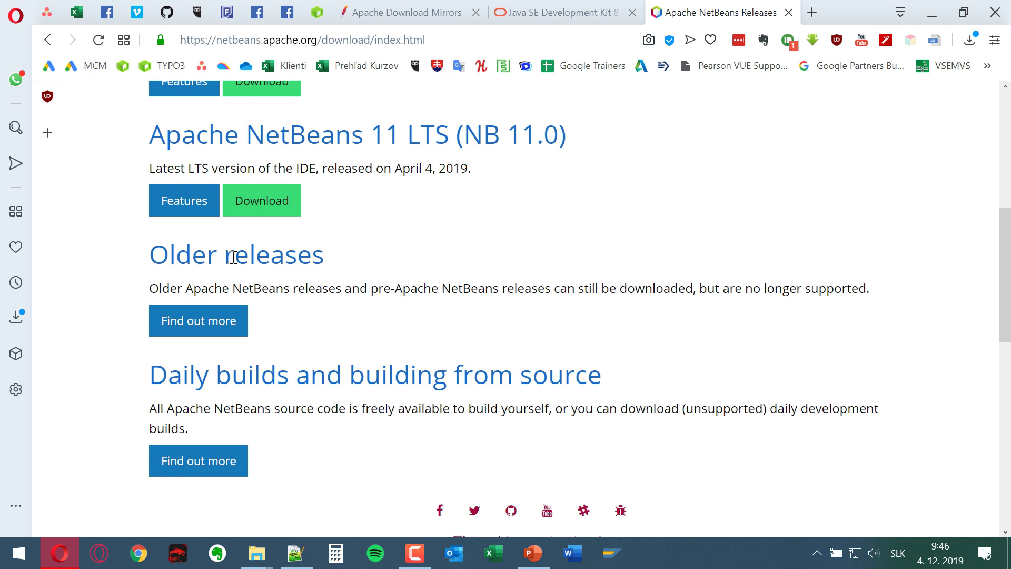
click(204, 327)
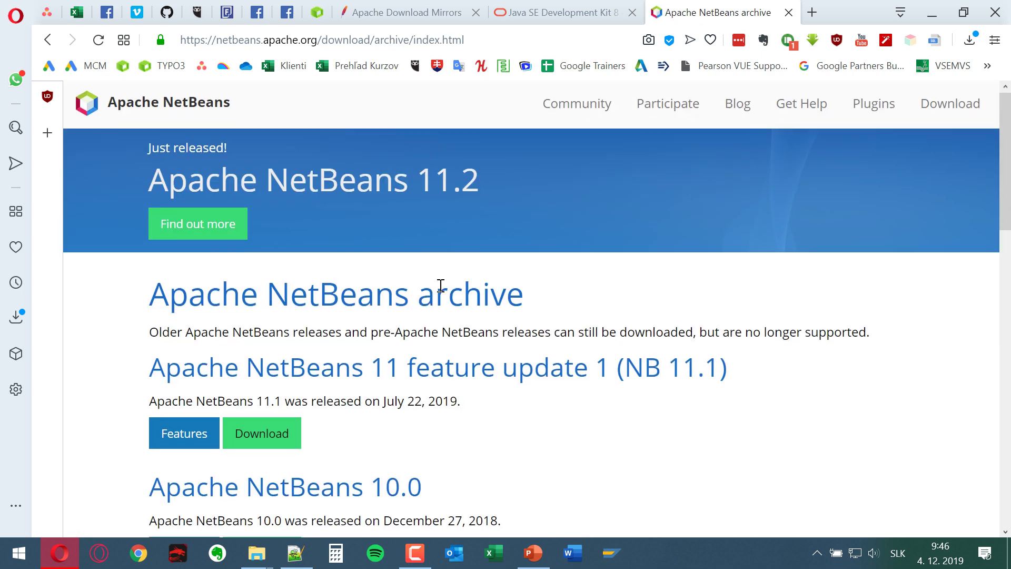
scroll(441, 285, down, 3)
scroll(440, 287, down, 3)
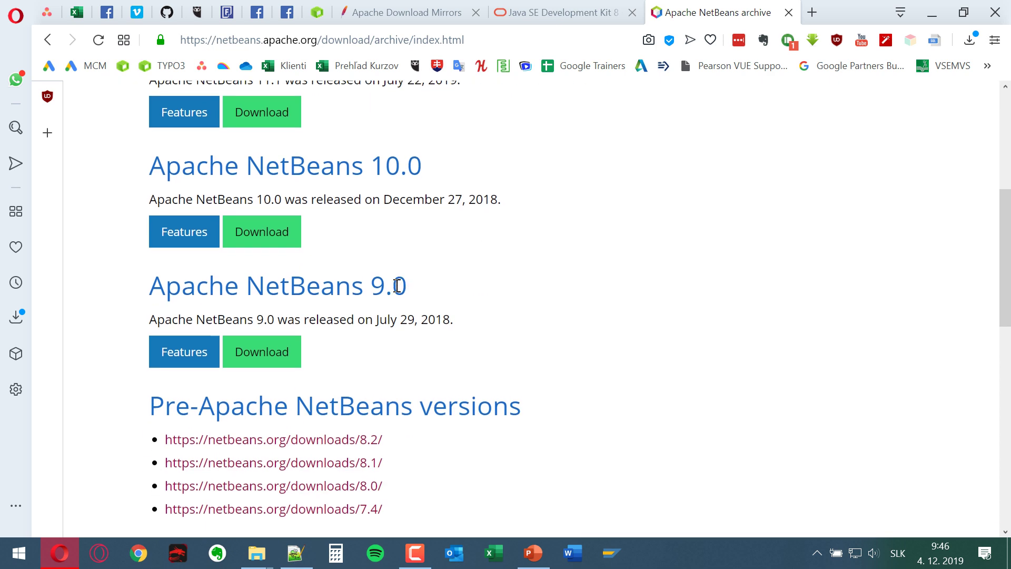
scroll(398, 286, down, 1)
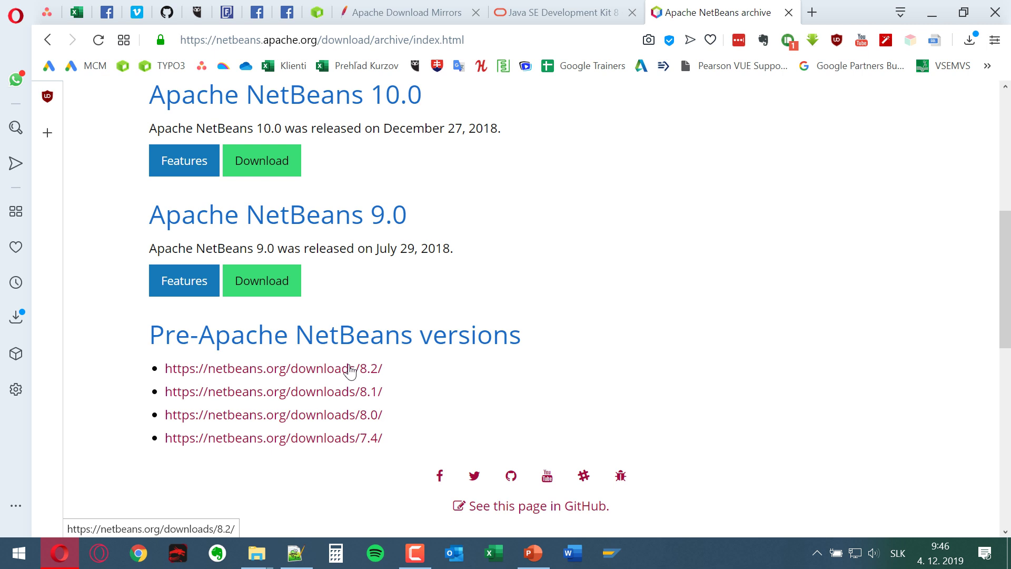
Open the NetBeans IDE 8.2 download page and review its IDE language choices, platform choices and download bundles table.
click(317, 367)
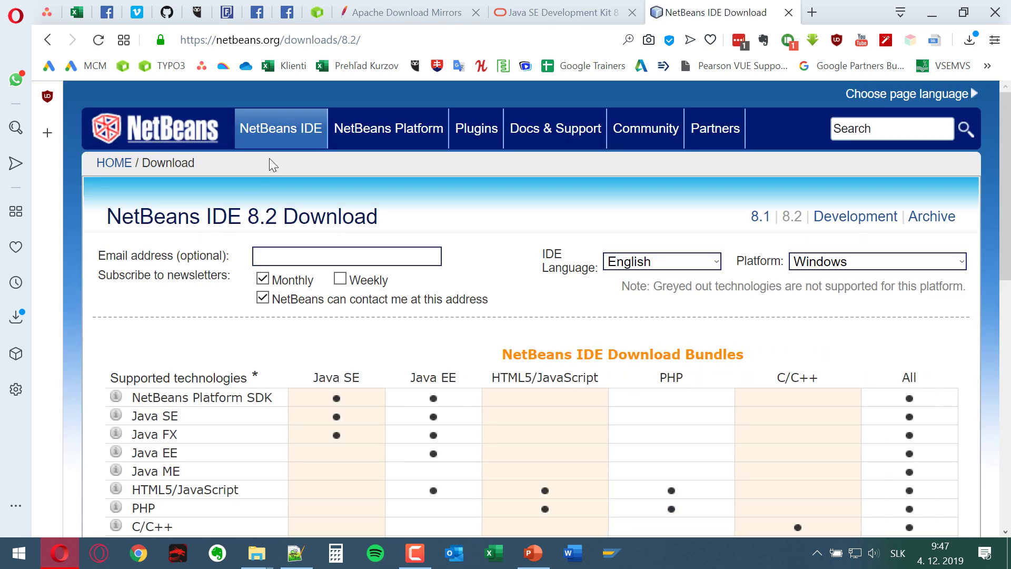
click(653, 262)
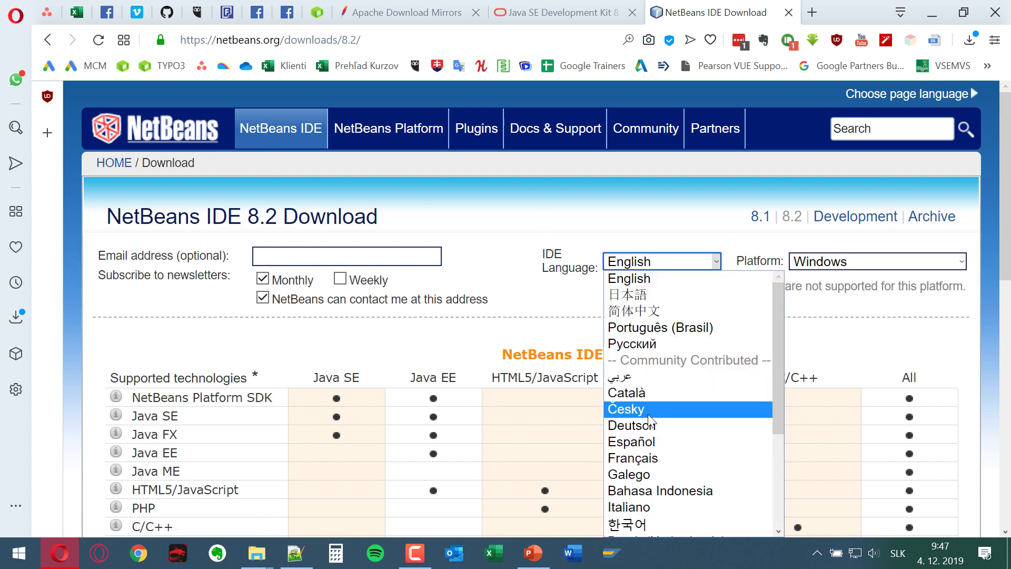
click(502, 226)
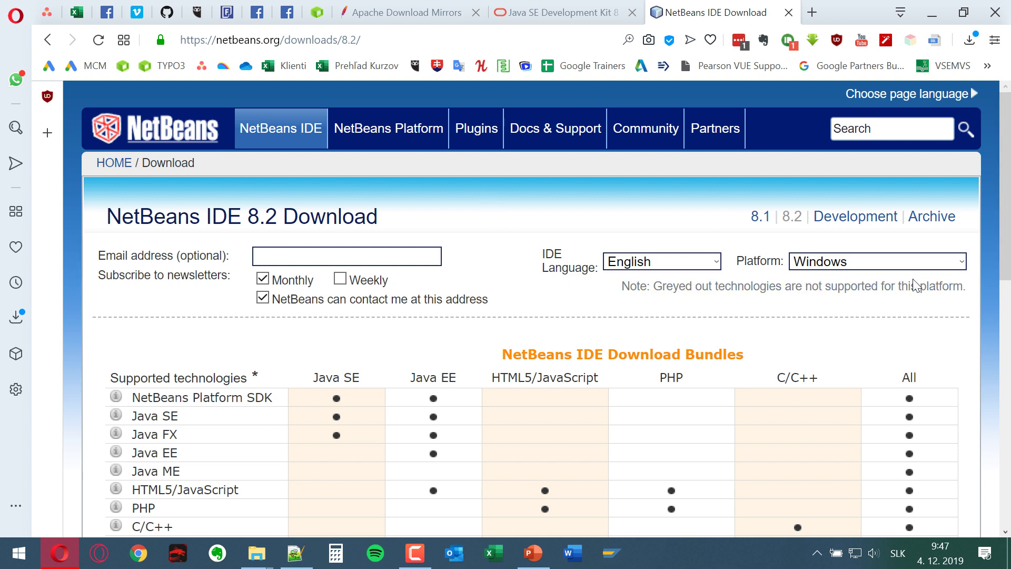
click(909, 261)
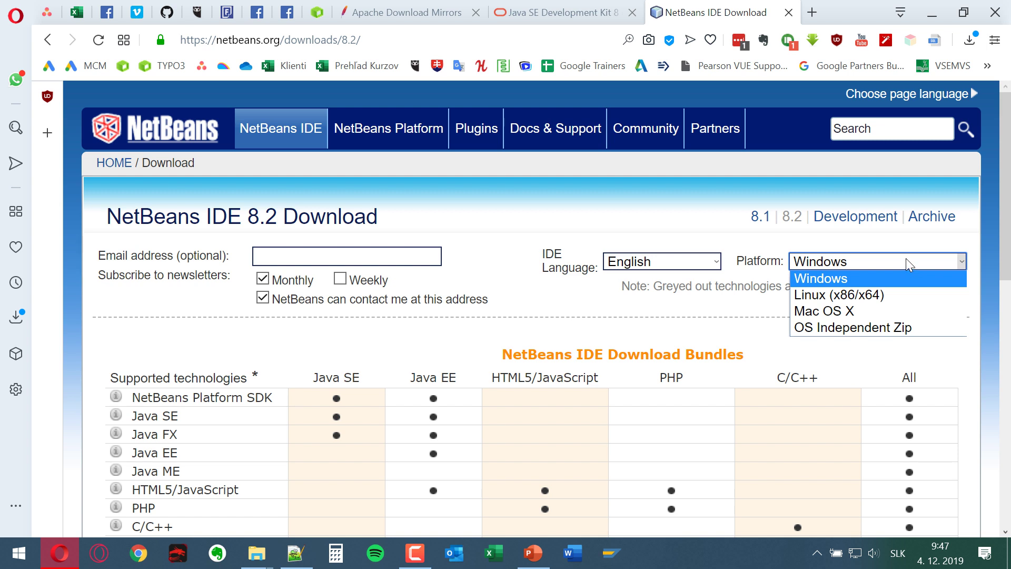
click(514, 216)
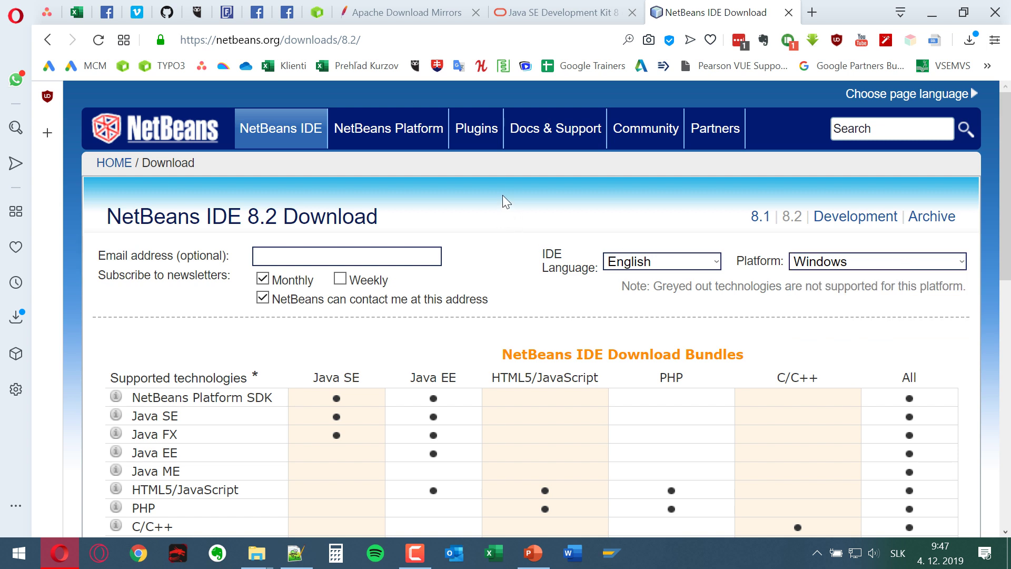
scroll(504, 197, down, 5)
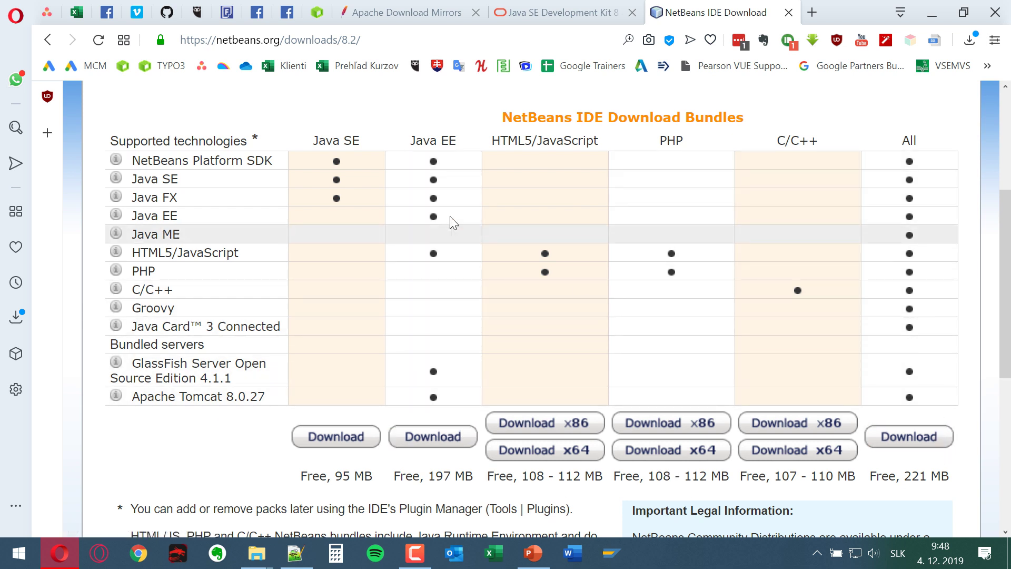
scroll(463, 210, up, 5)
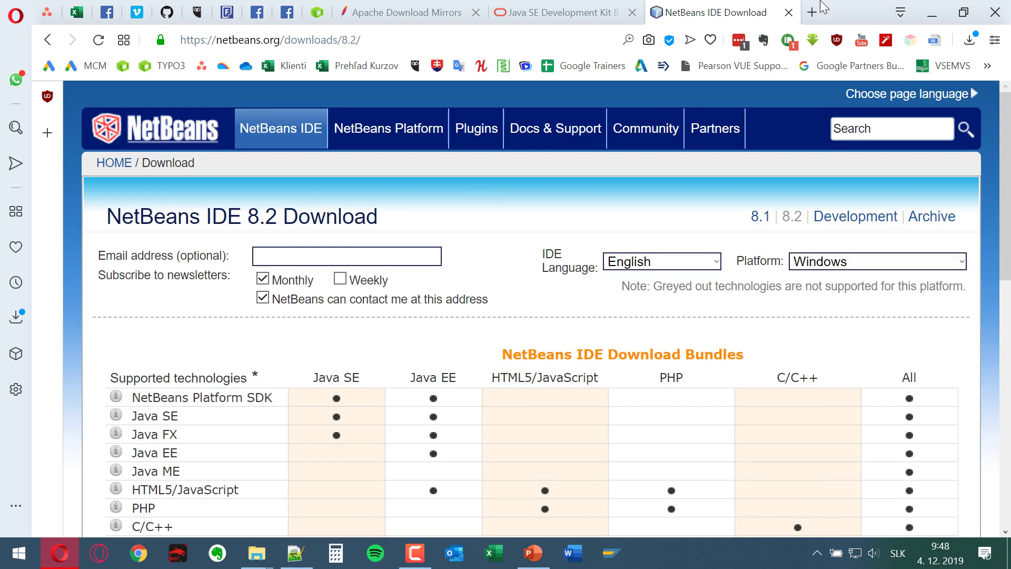
Show the desktop and move the JDK 8u231 demos archive and extracted folder beside the Škola shortcut.
click(931, 12)
drag(231, 86, 352, 147)
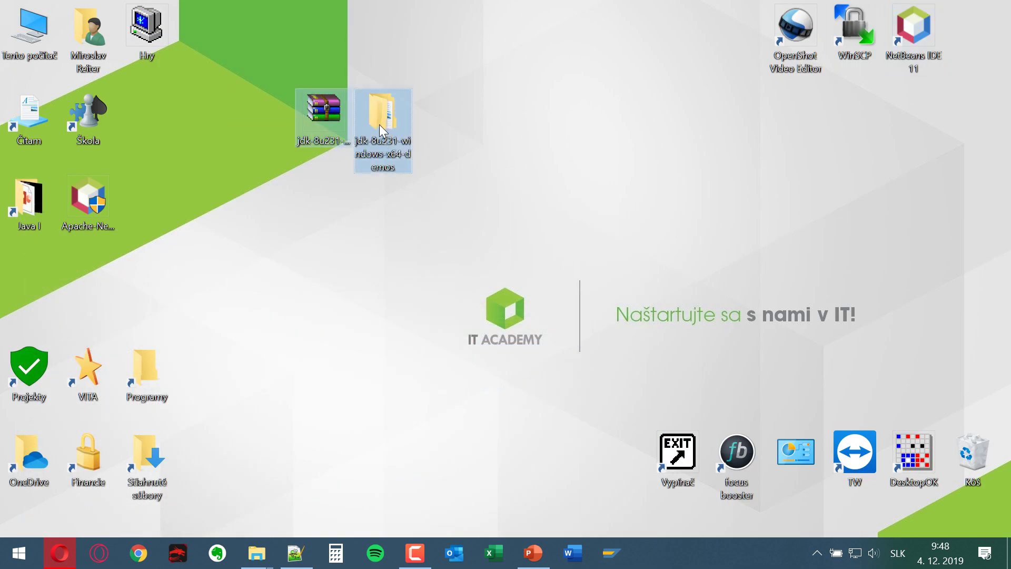
drag(377, 111, 218, 112)
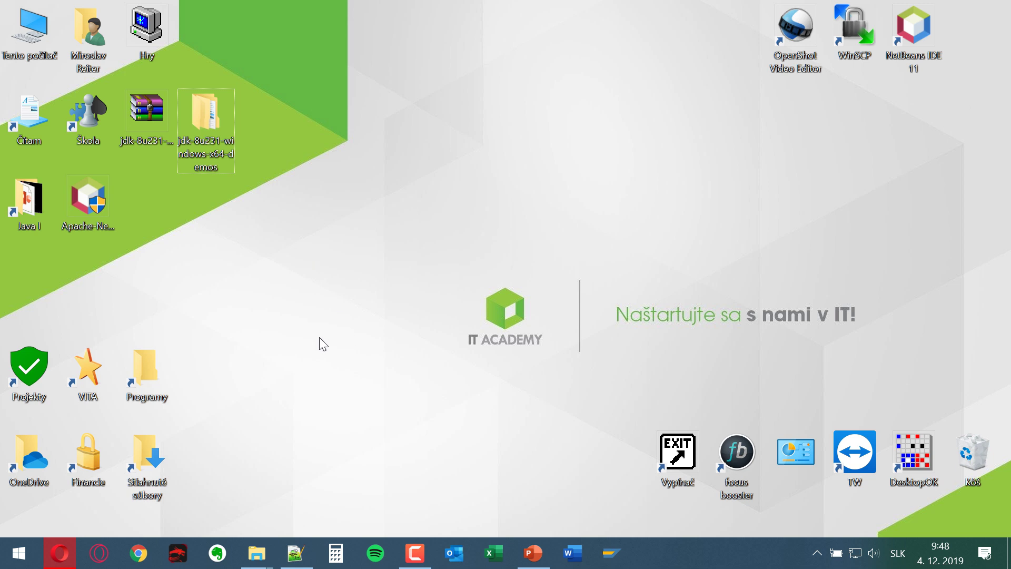
Search the installed programs for "net" and launch NetBeans IDE 8.2.
click(19, 553)
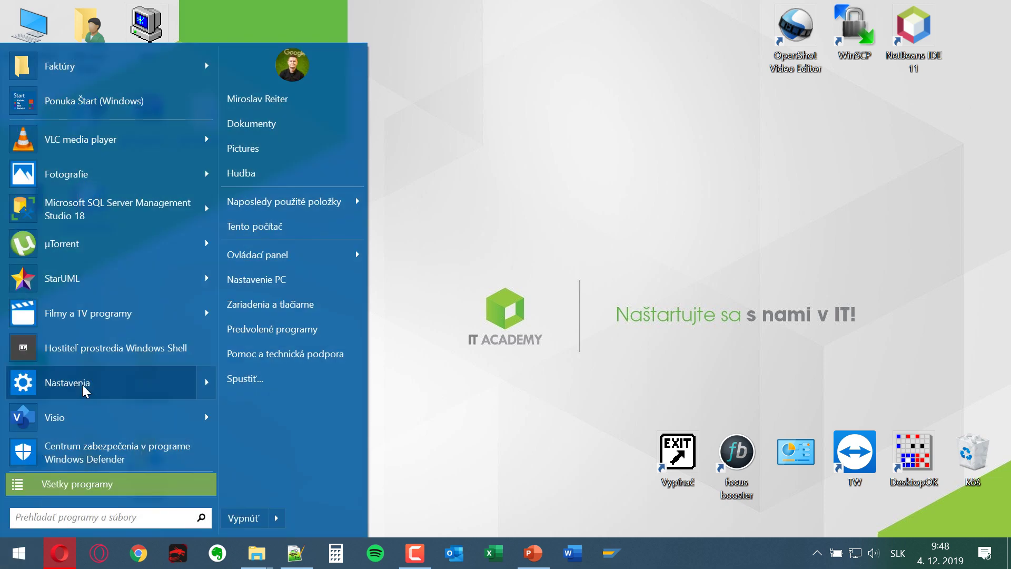
text(net)
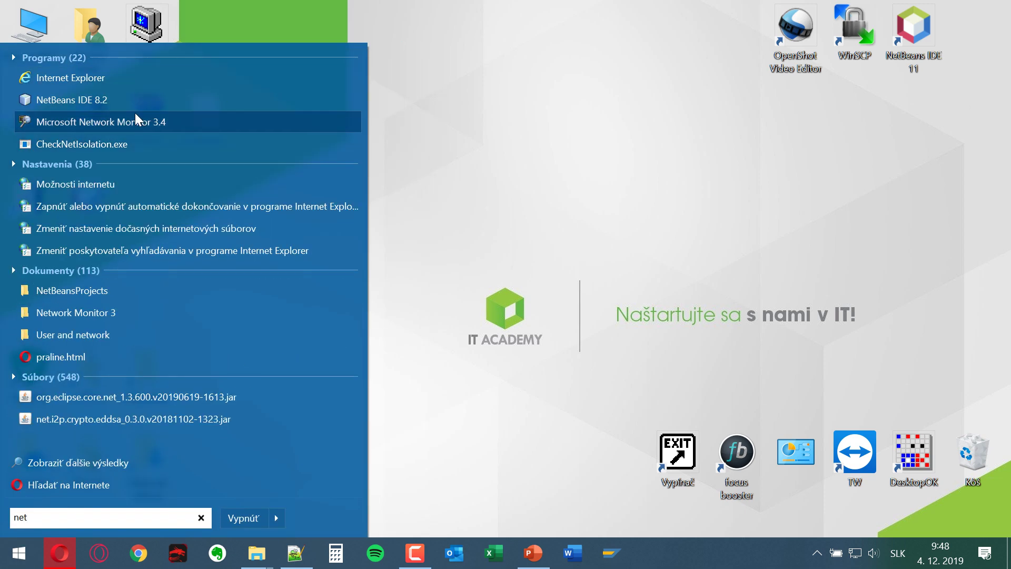
click(131, 93)
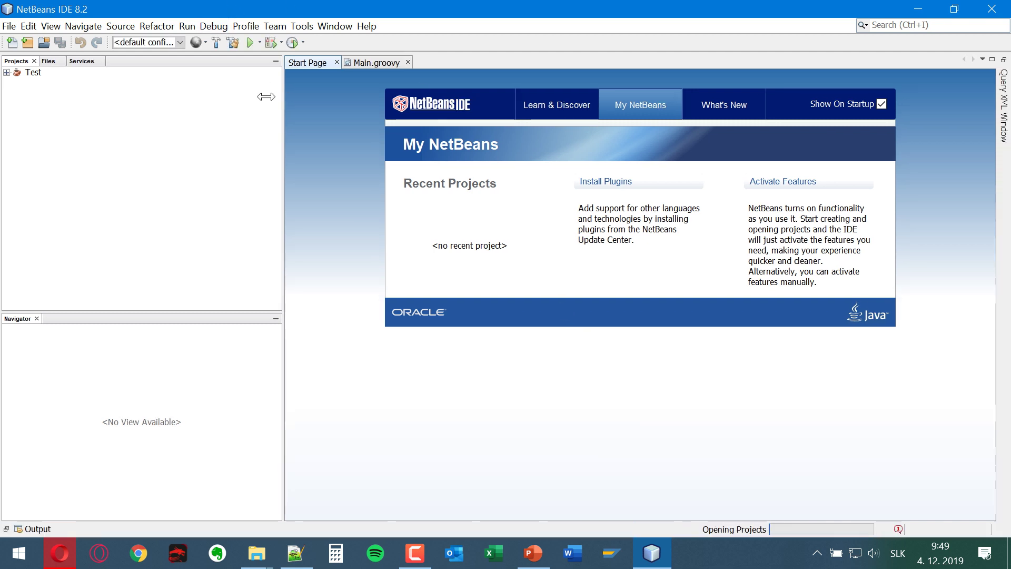
Narrow the Projects pane to widen the editor area and collapse the Test project.
drag(266, 97, 217, 103)
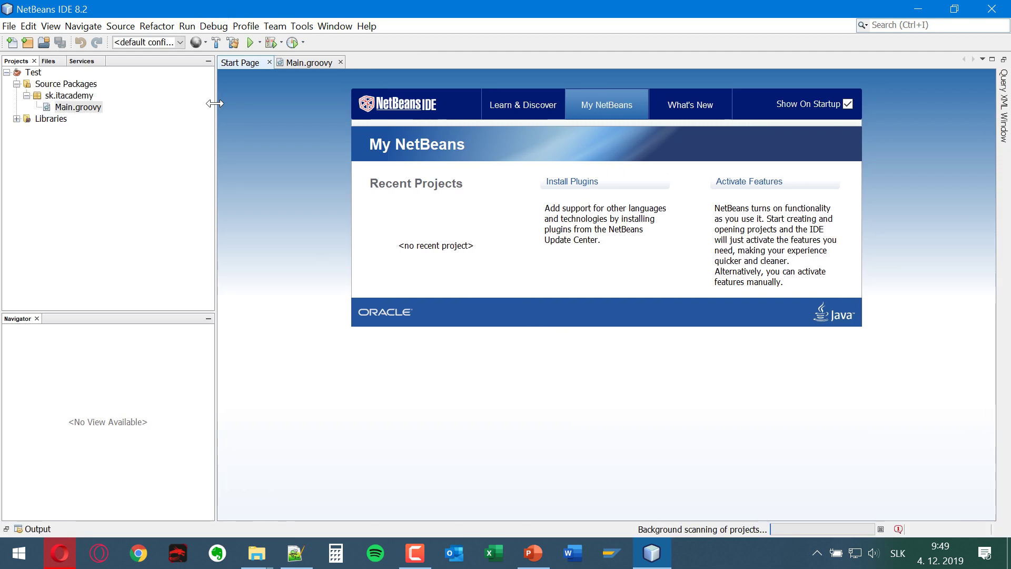
click(6, 72)
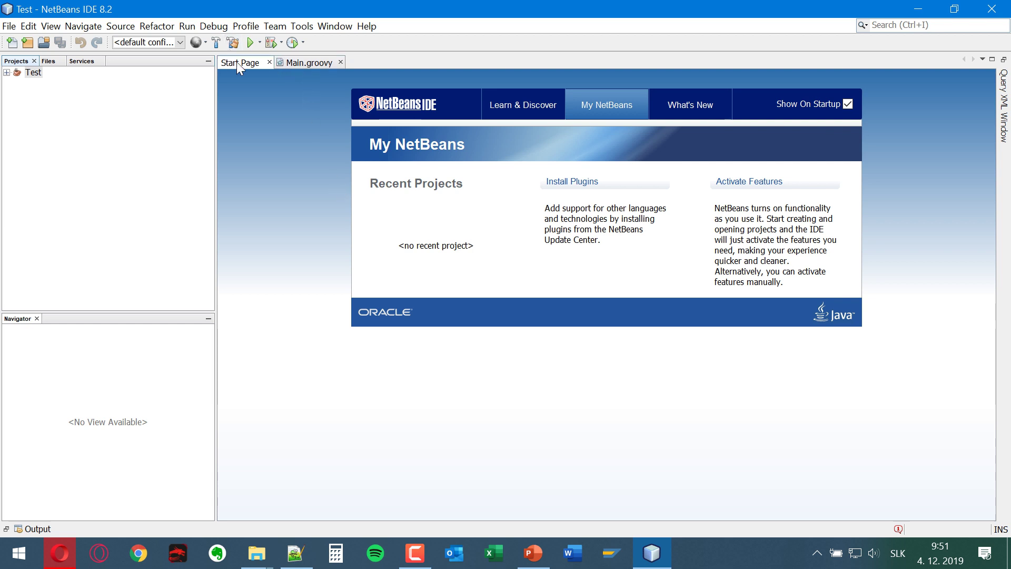
View the Main.groovy source, return to the Start Page, and close both open documents.
click(308, 64)
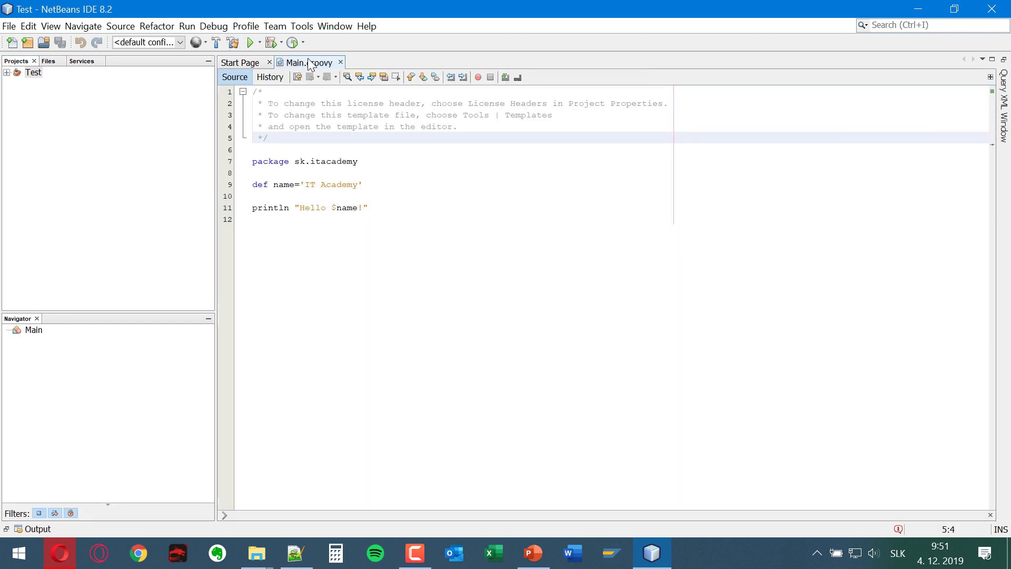
click(231, 64)
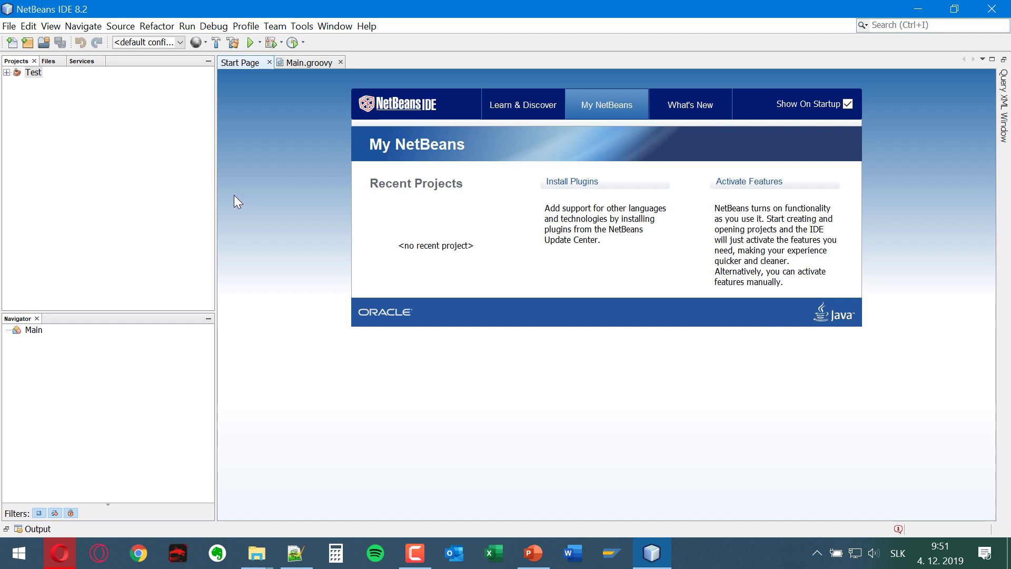
key(ctrl+w)
key(ctrl+w)
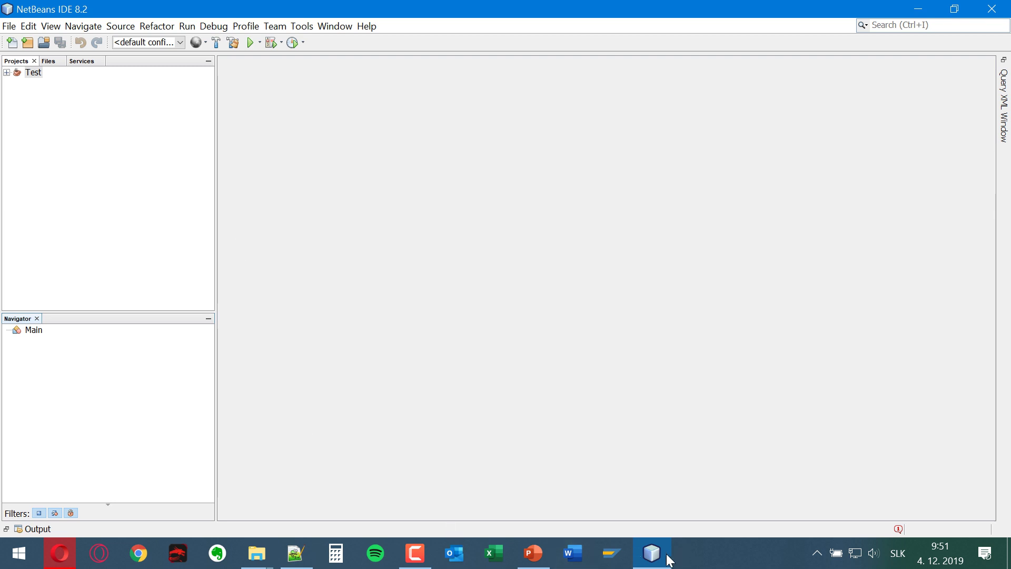
Switch to the PowerPoint course presentation, show slide 2 "Ako začneme?", and point out the attendance sheet password.
click(533, 553)
scroll(132, 217, up, 15)
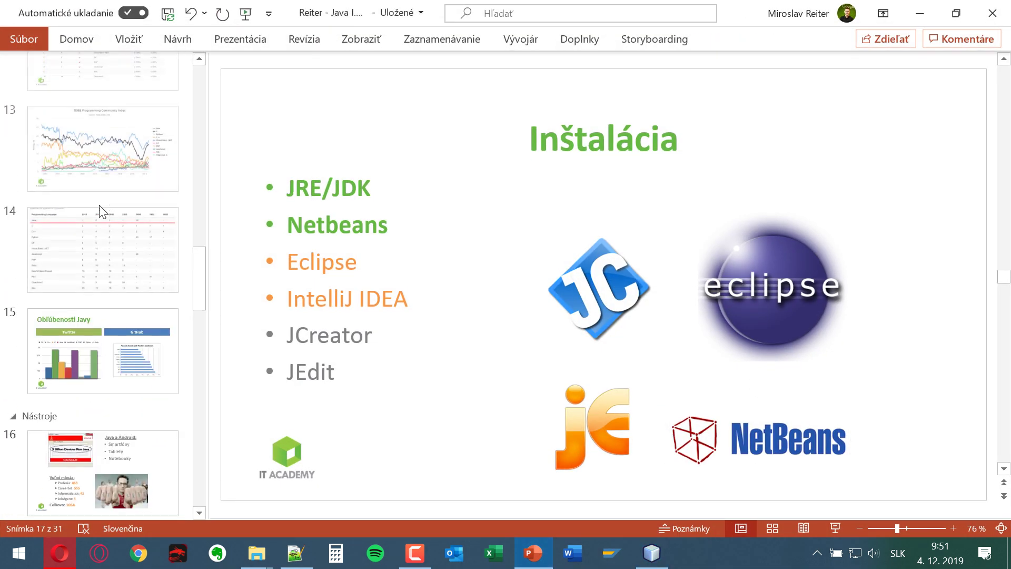
click(102, 240)
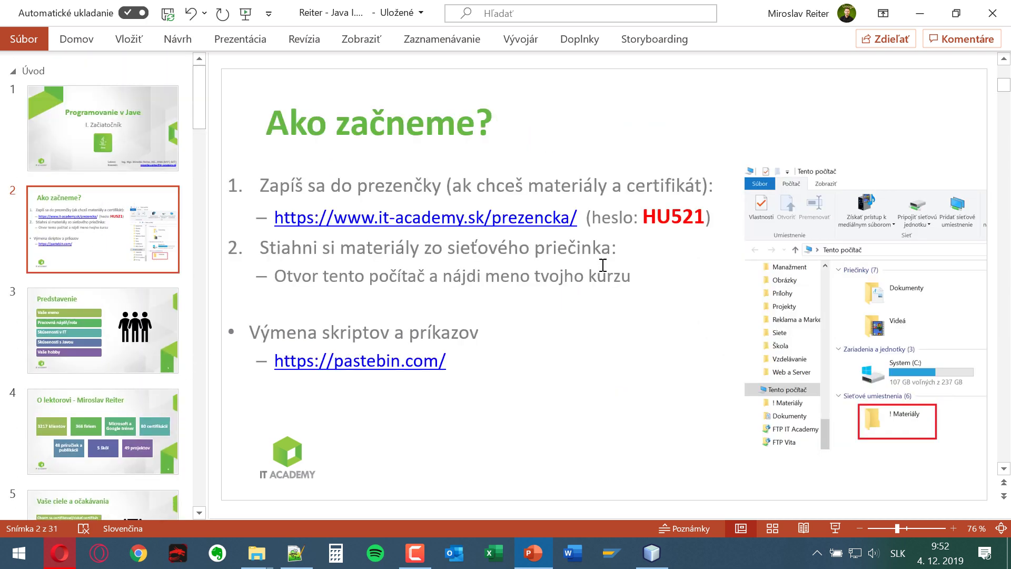
double_click(665, 217)
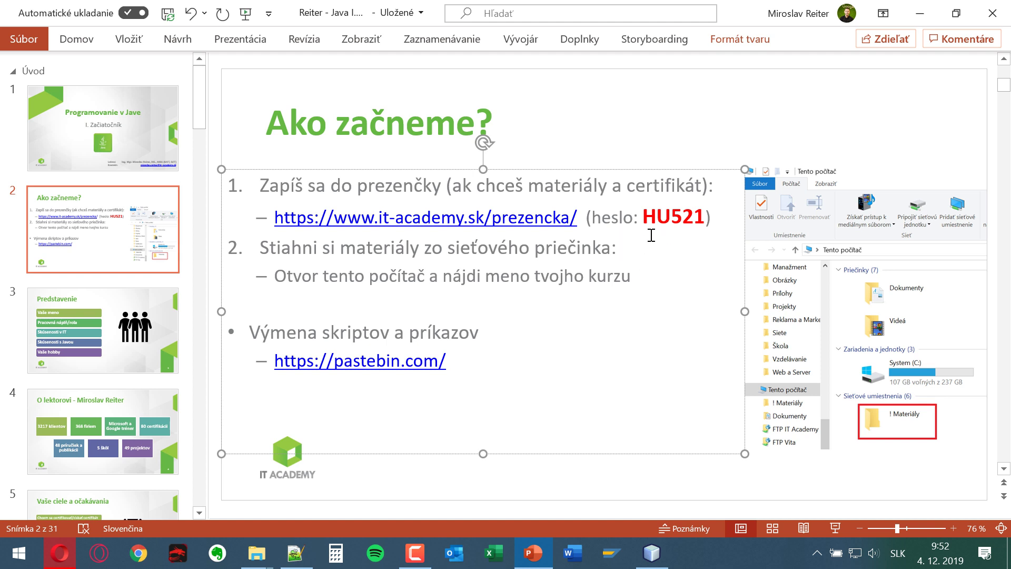
Return to NetBeans IDE, close Main.groovy, reopen it as the last closed document, and close it again.
click(652, 553)
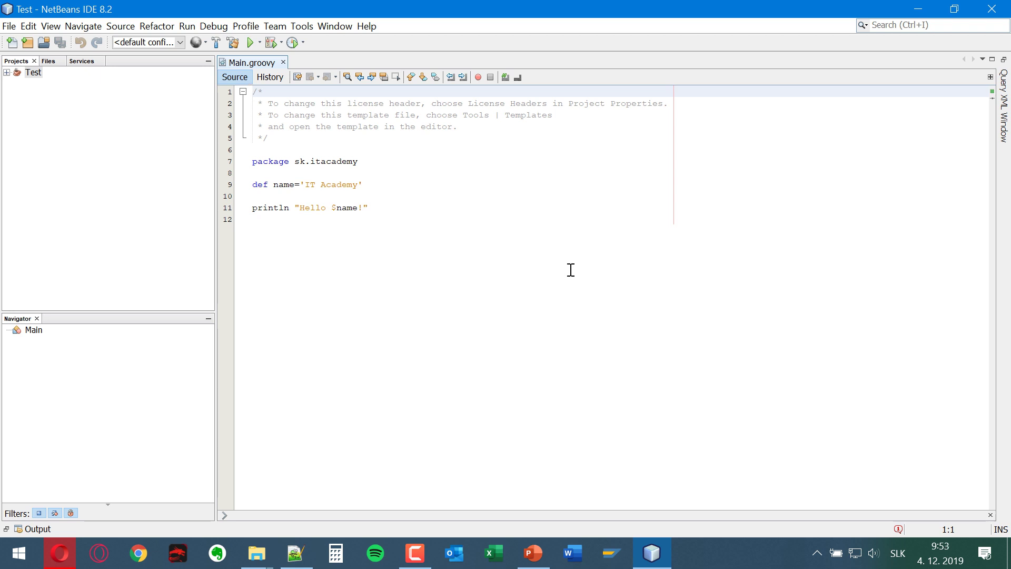
key(ctrl+w)
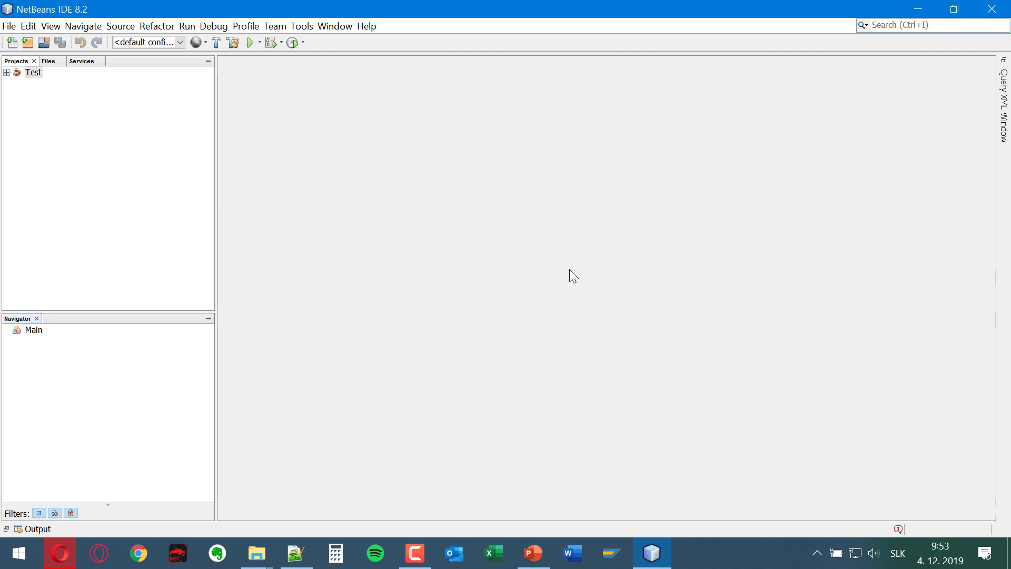
key(ctrl+shift+t)
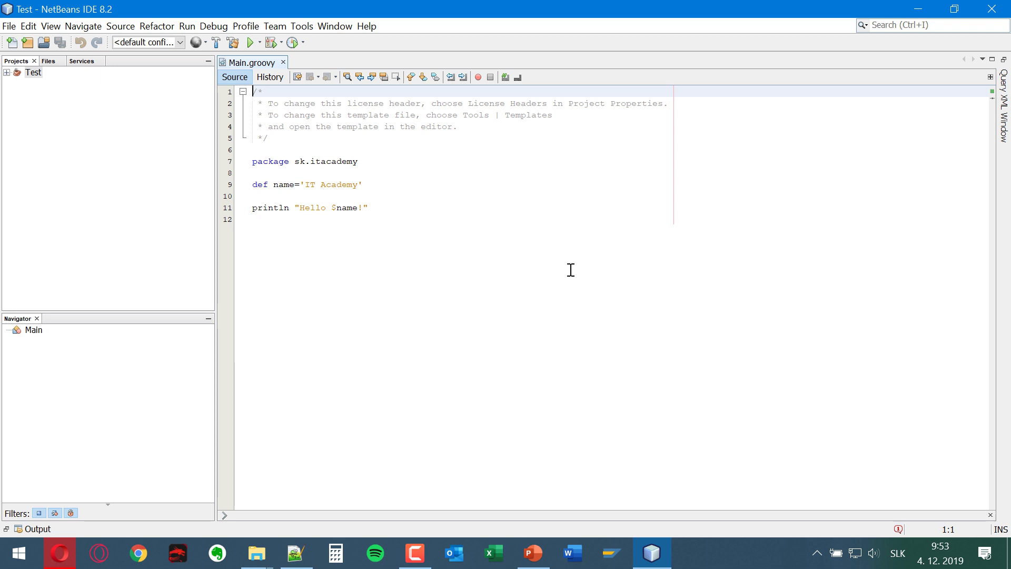
key(ctrl+w)
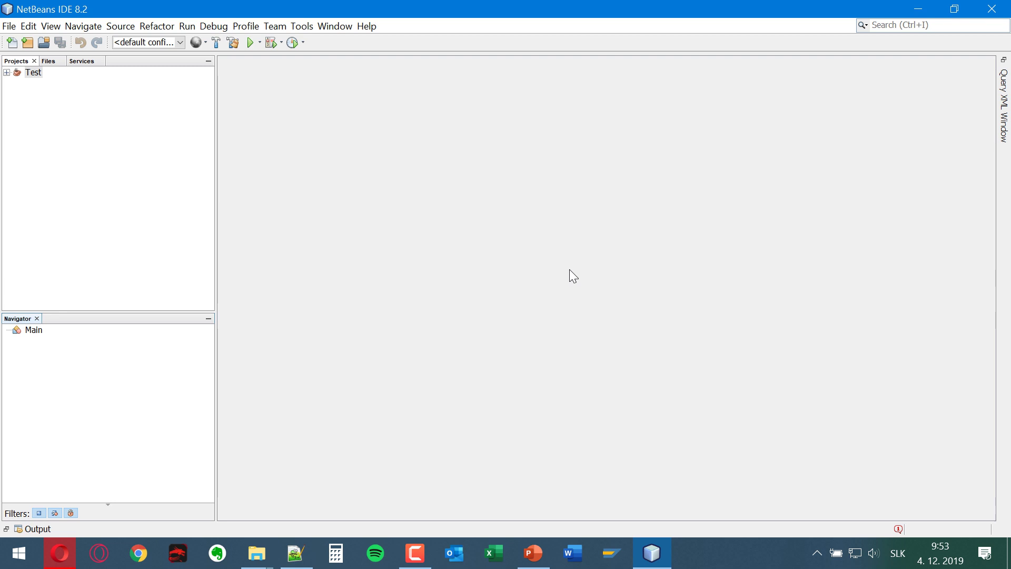
mouse_move(660, 561)
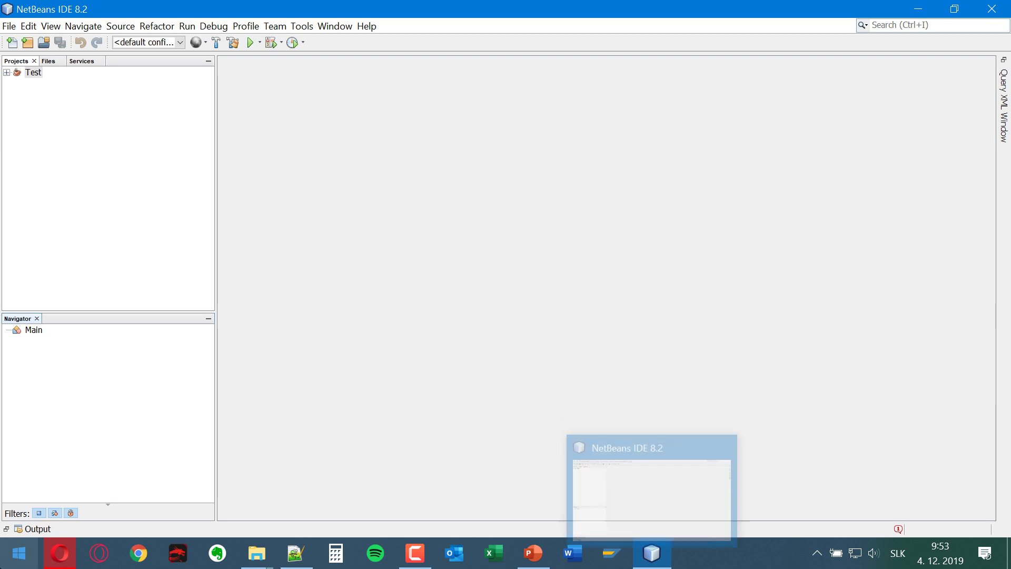
click(18, 553)
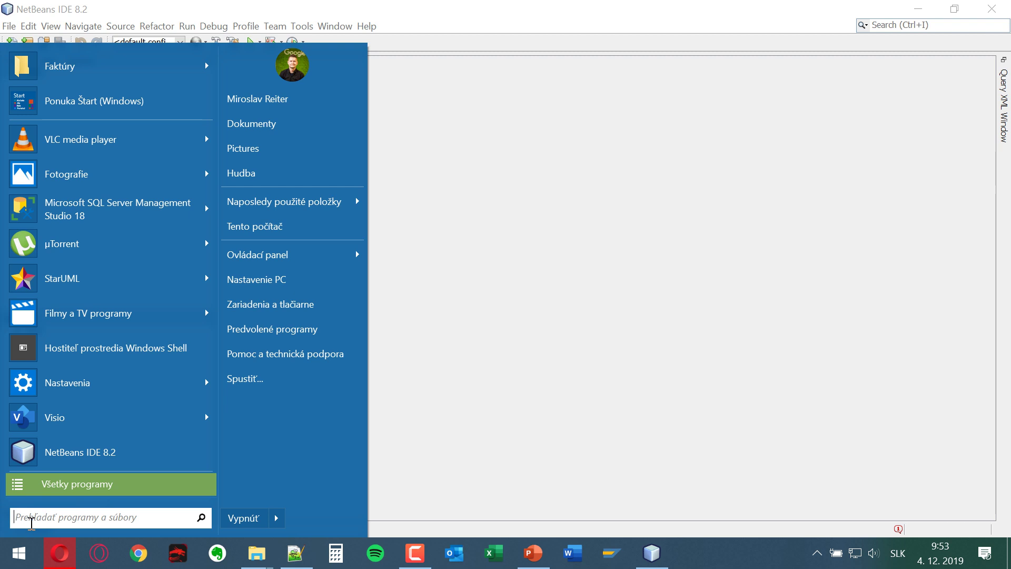
click(569, 6)
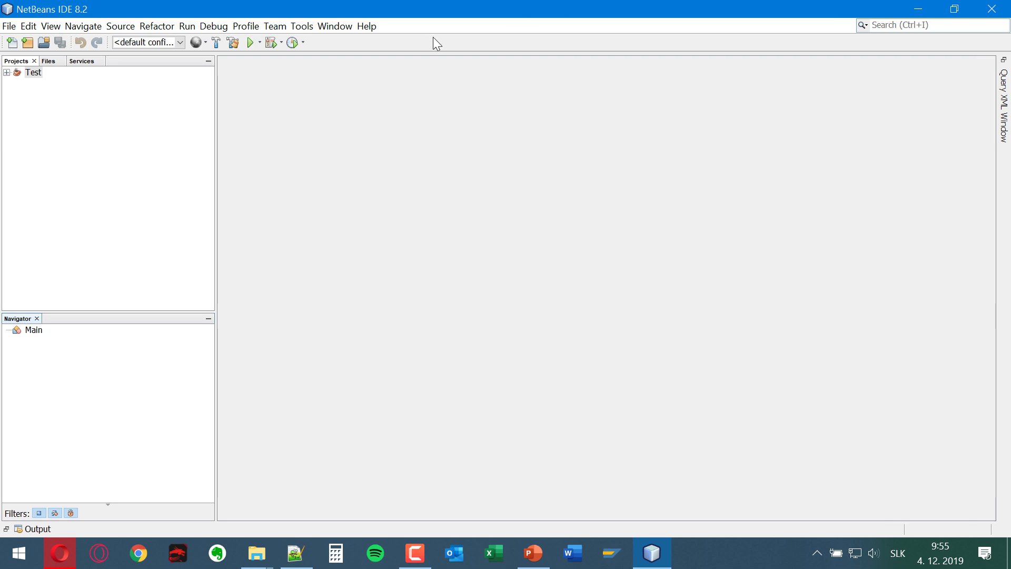
Expand the Test project, select it with its Source Packages and Libraries, and collapse all project nodes.
click(7, 73)
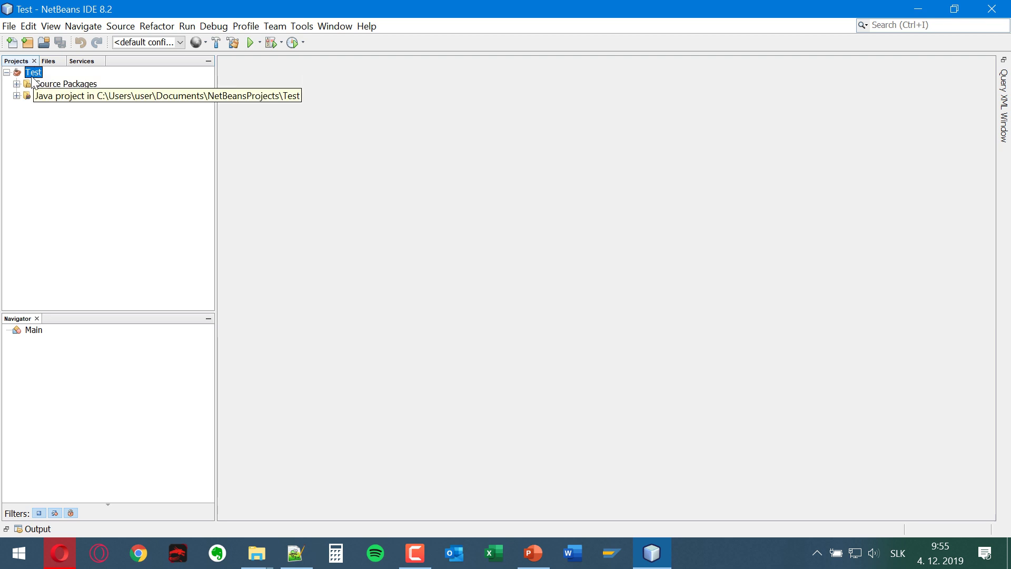
shift+click(27, 95)
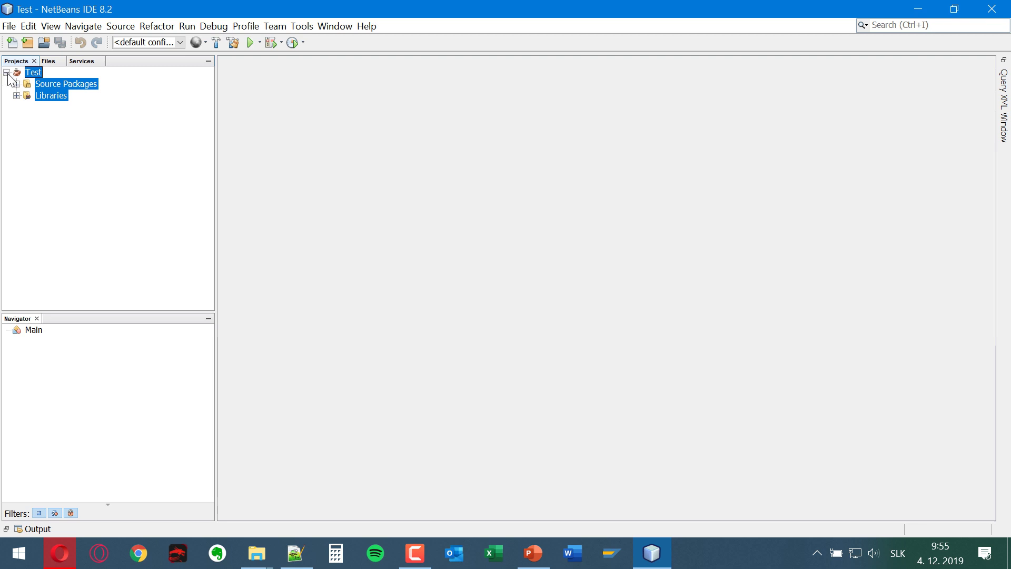
right_click(6, 75)
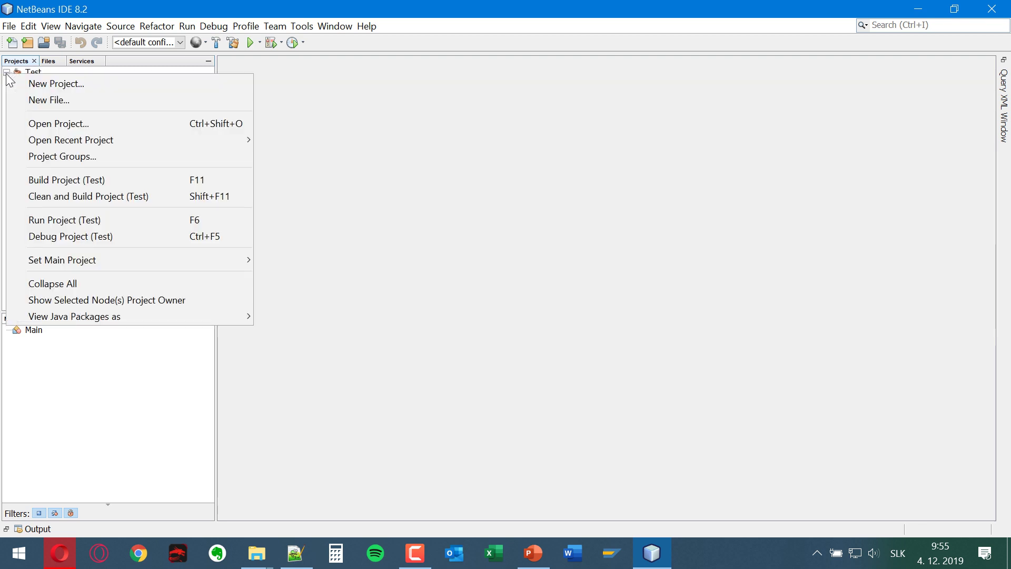
click(59, 278)
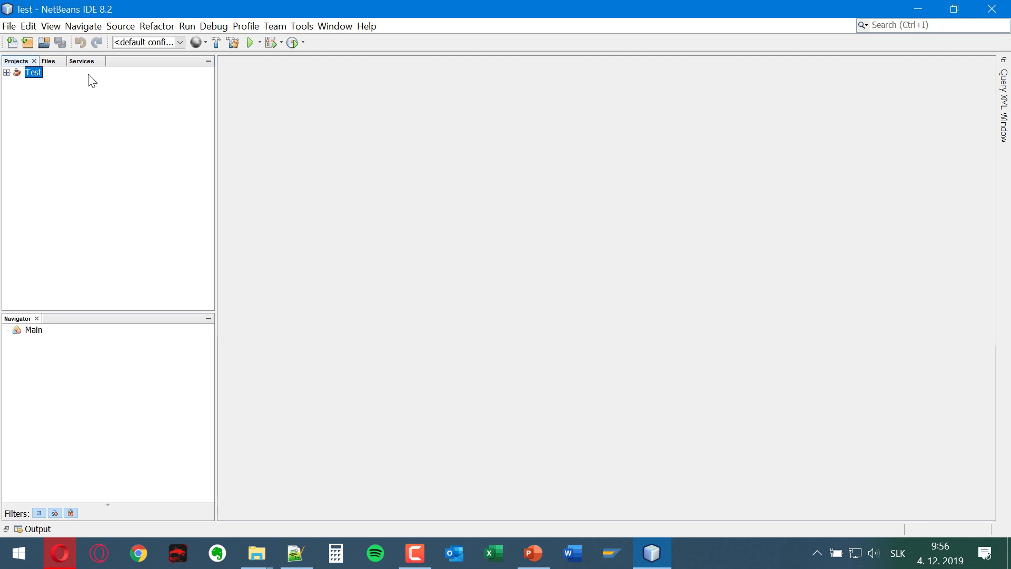
Close the Test project.
right_click(34, 79)
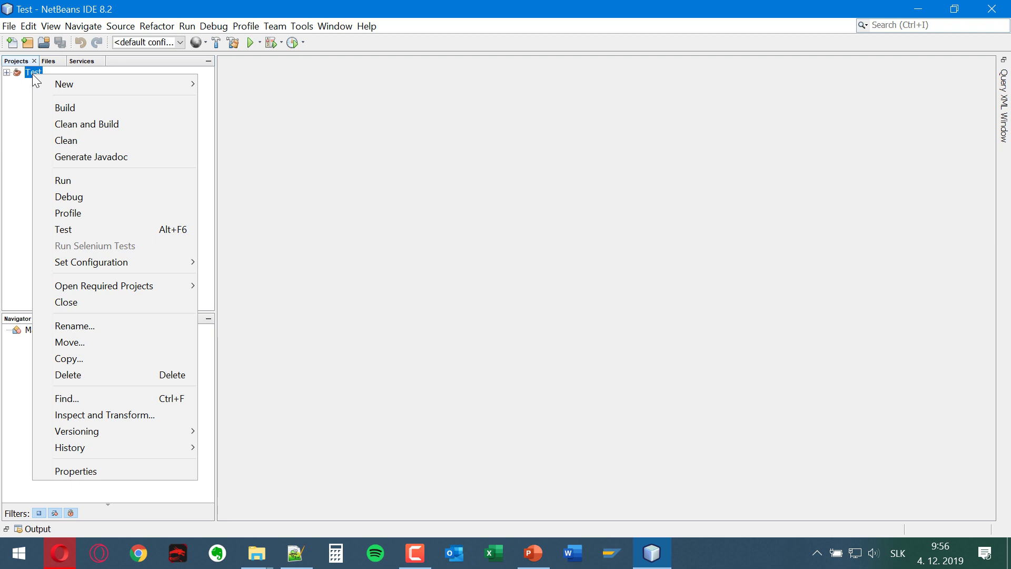
click(91, 296)
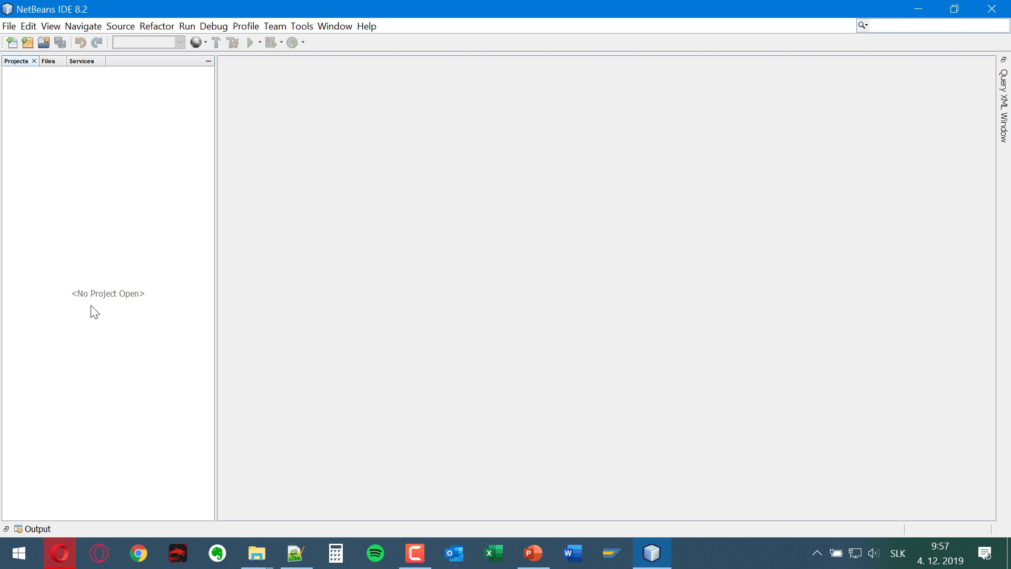
Open the New Project wizard, enlarge it to review the Java category and its Java Application type, and dismiss it.
click(7, 27)
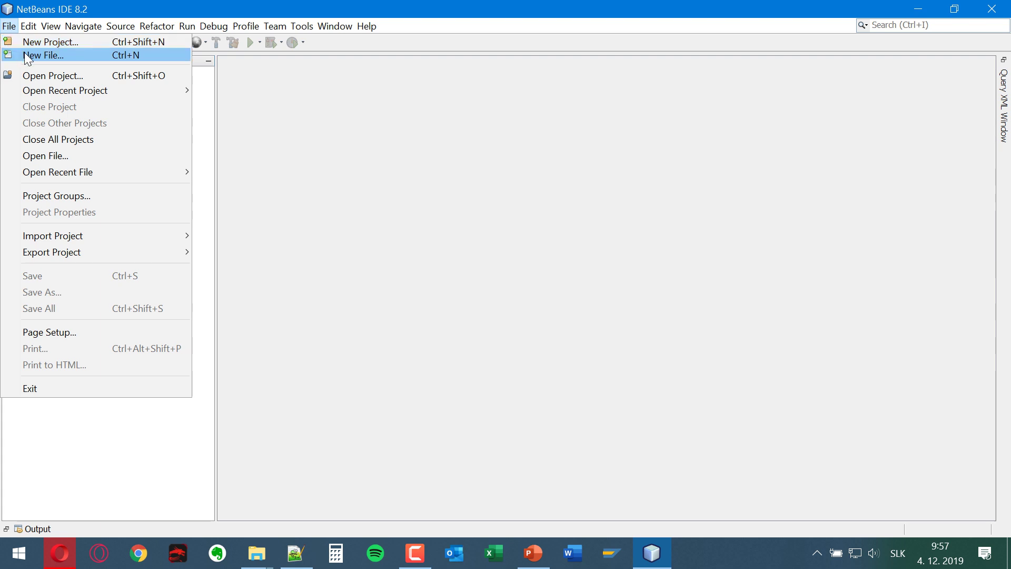
click(31, 42)
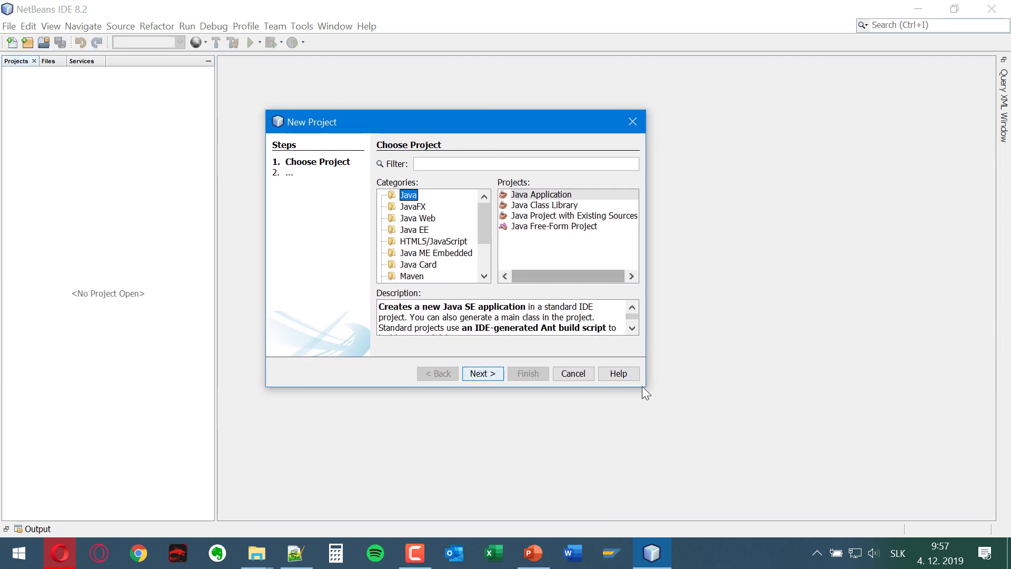
drag(646, 387, 760, 481)
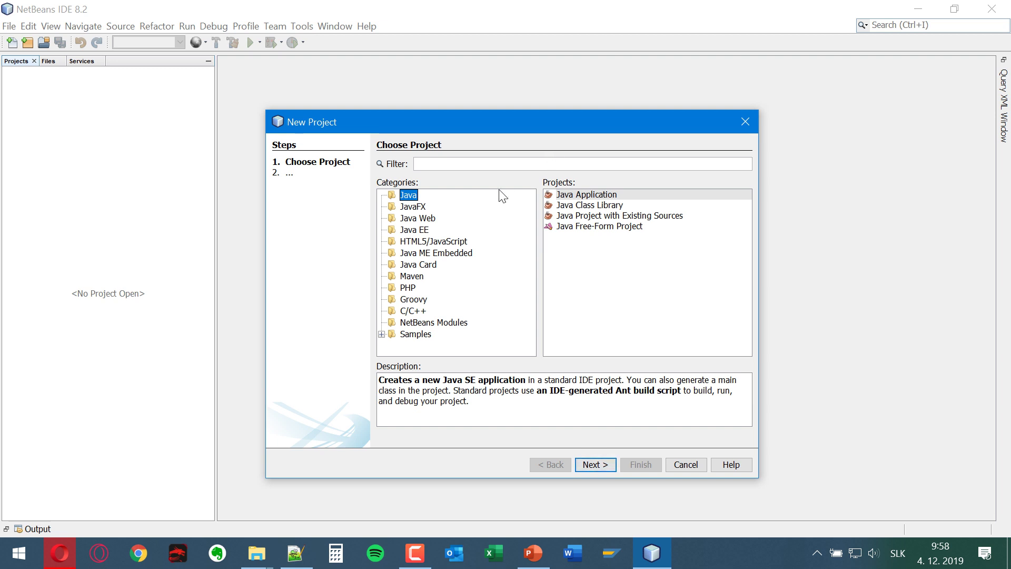
click(601, 195)
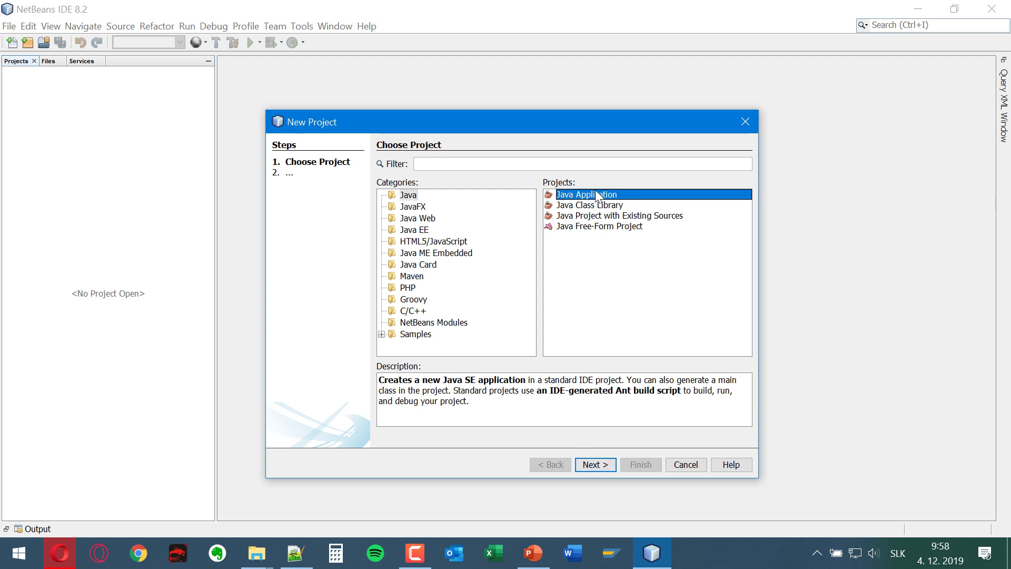
click(411, 199)
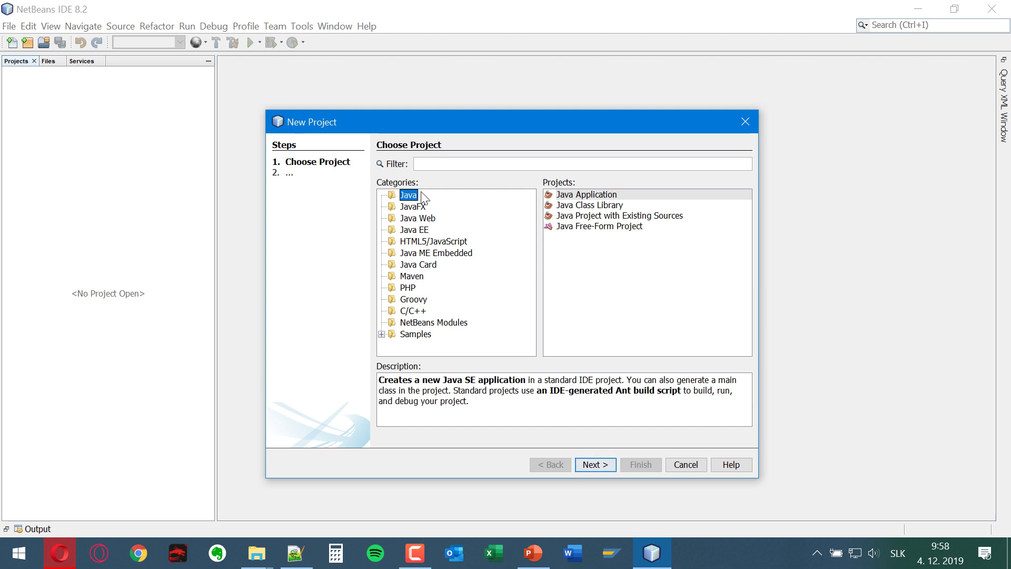
click(740, 123)
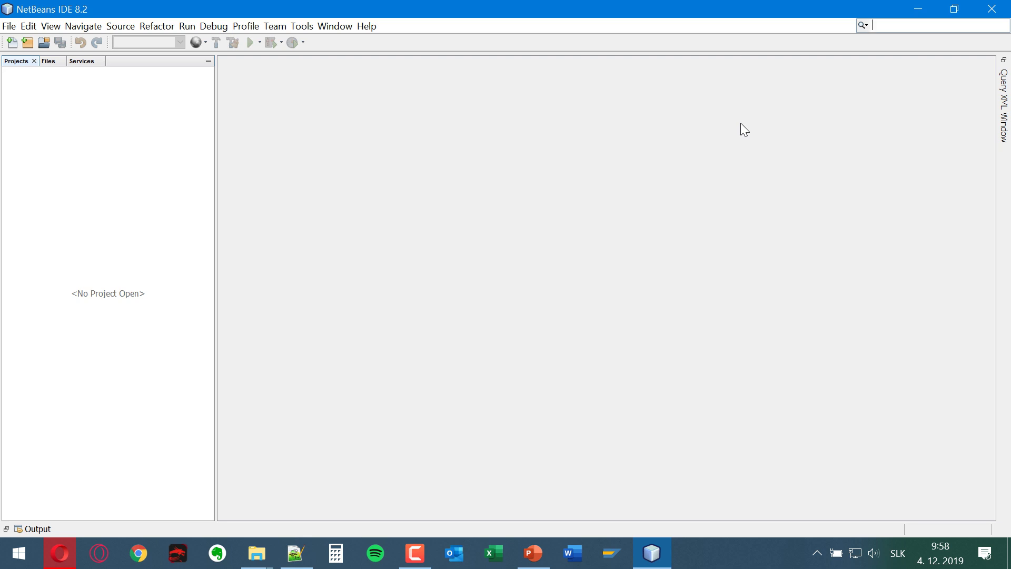
Open the NetBeans options, review the Java settings with their Ant configuration, and close the dialog.
click(302, 27)
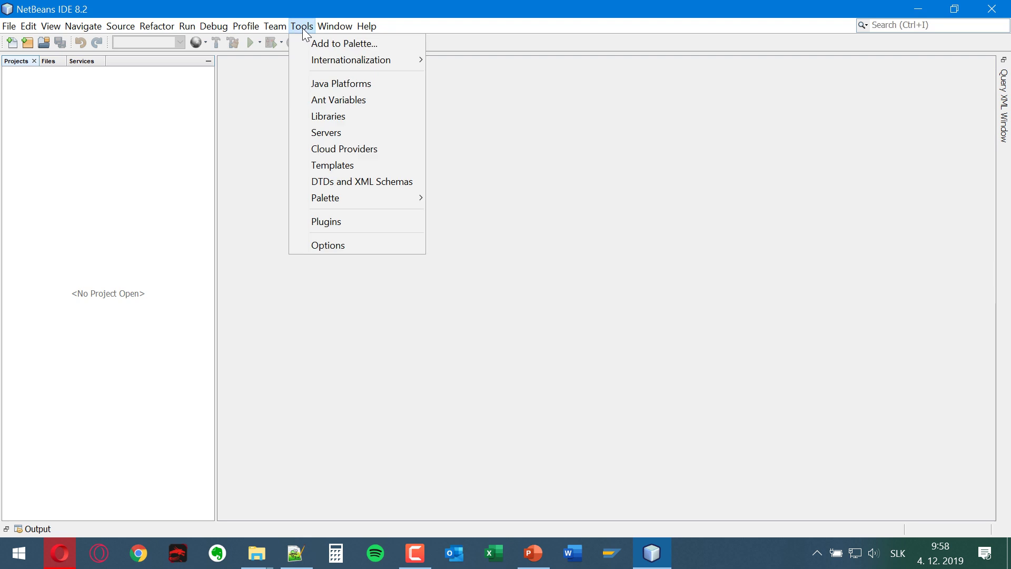
click(333, 245)
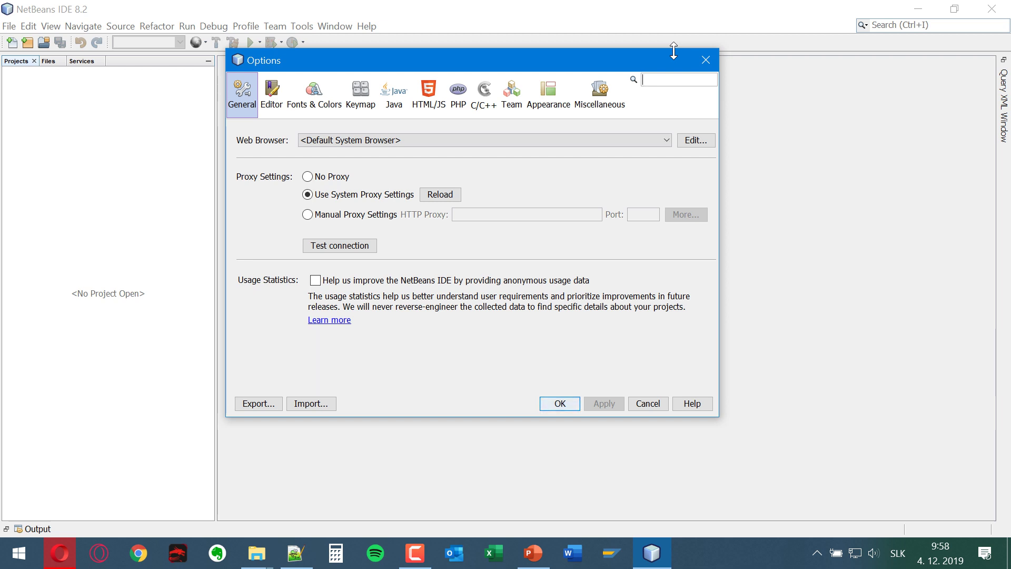
click(389, 90)
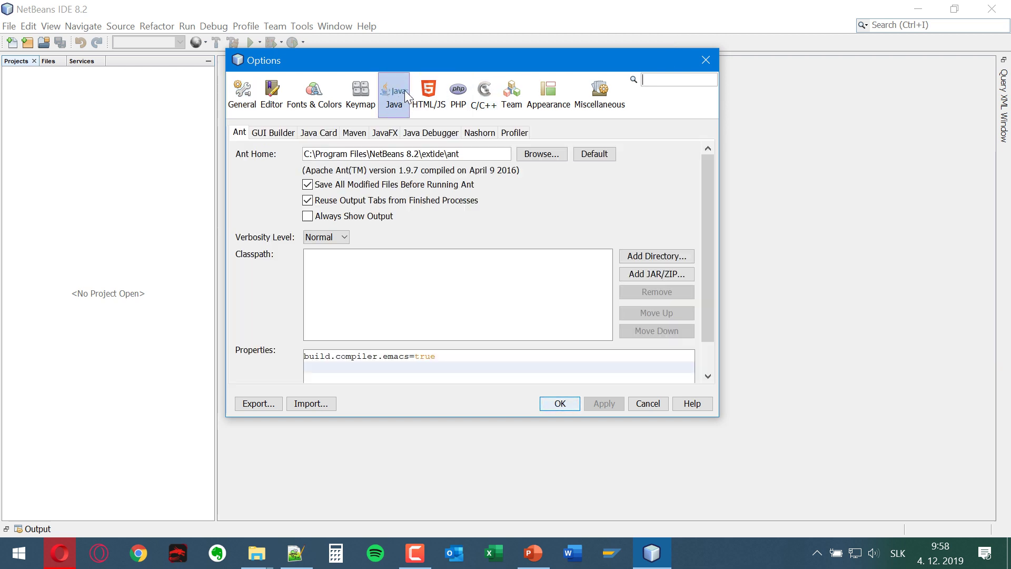
click(704, 60)
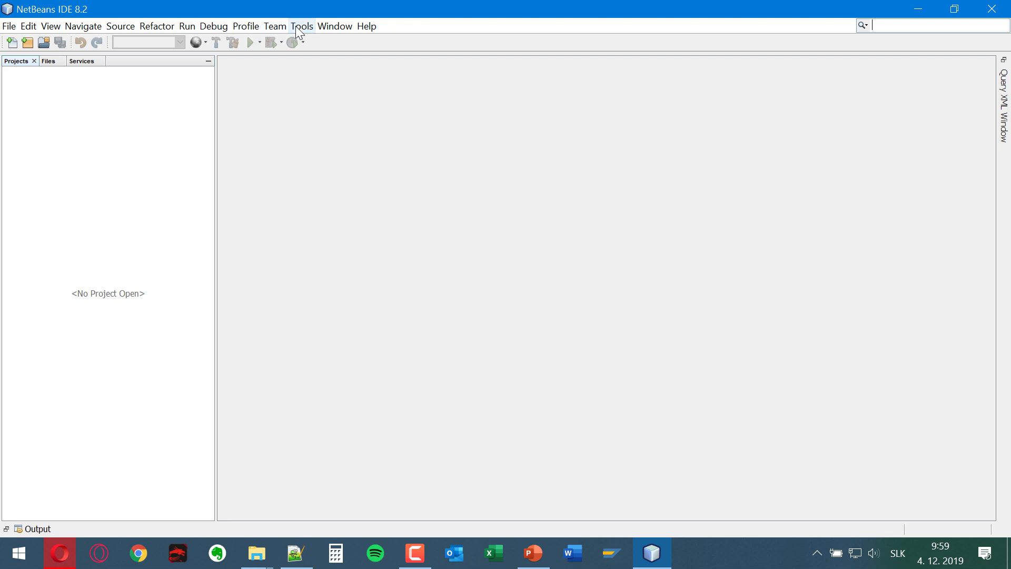
Open the plugin manager and review the installed plugins with detailed listing switched on and off again.
click(299, 28)
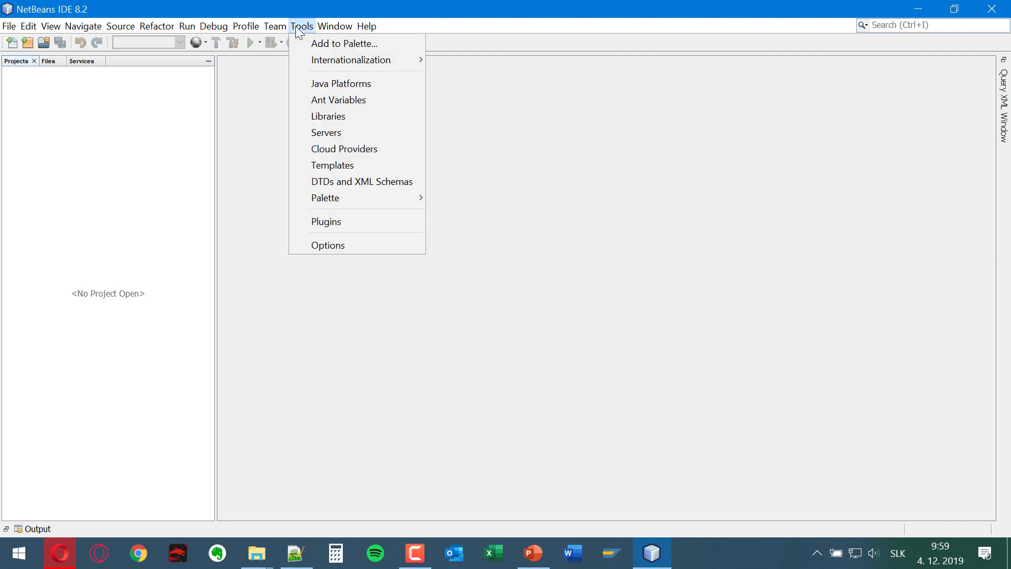
click(336, 216)
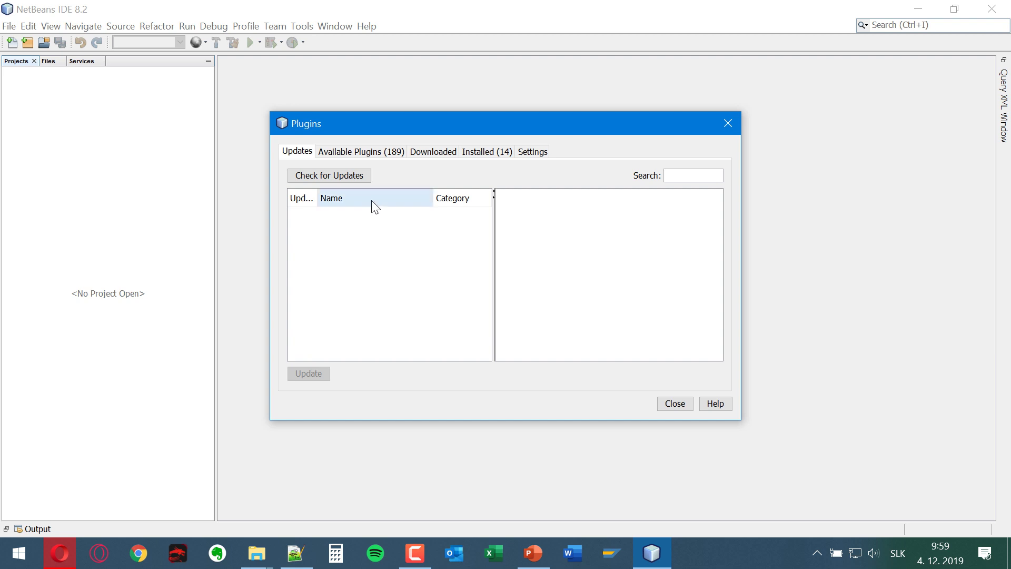
click(494, 160)
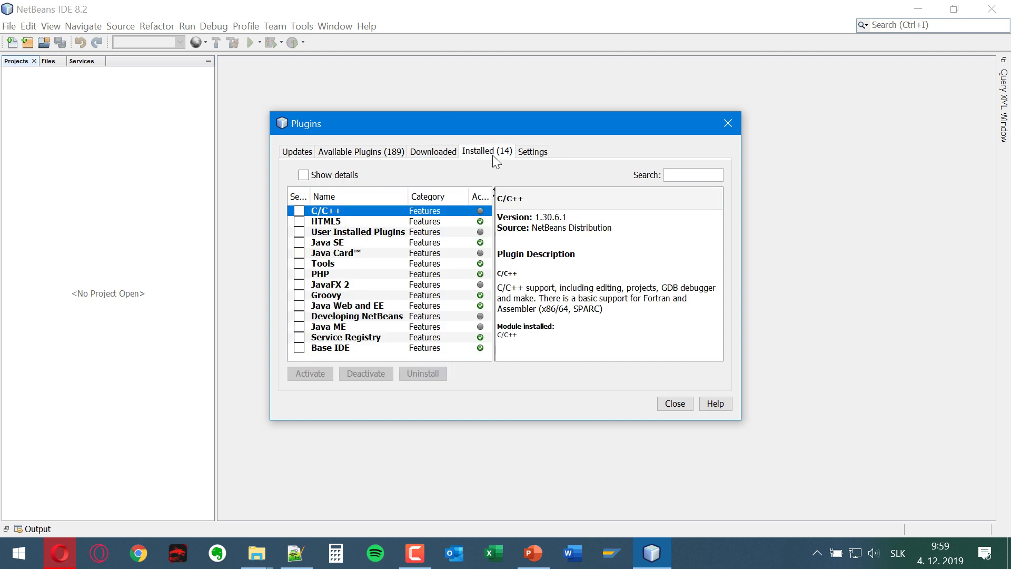
click(339, 176)
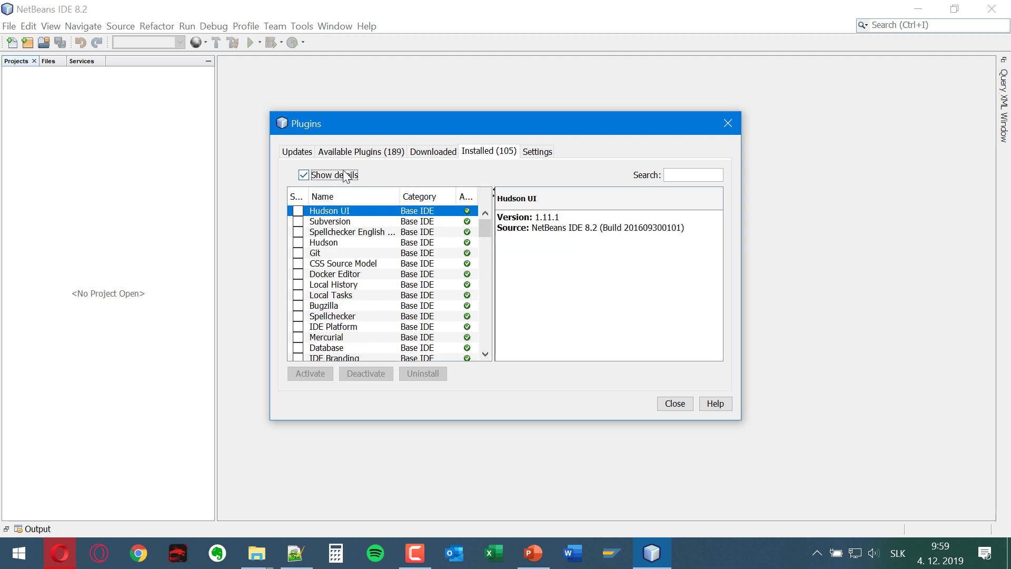
click(345, 175)
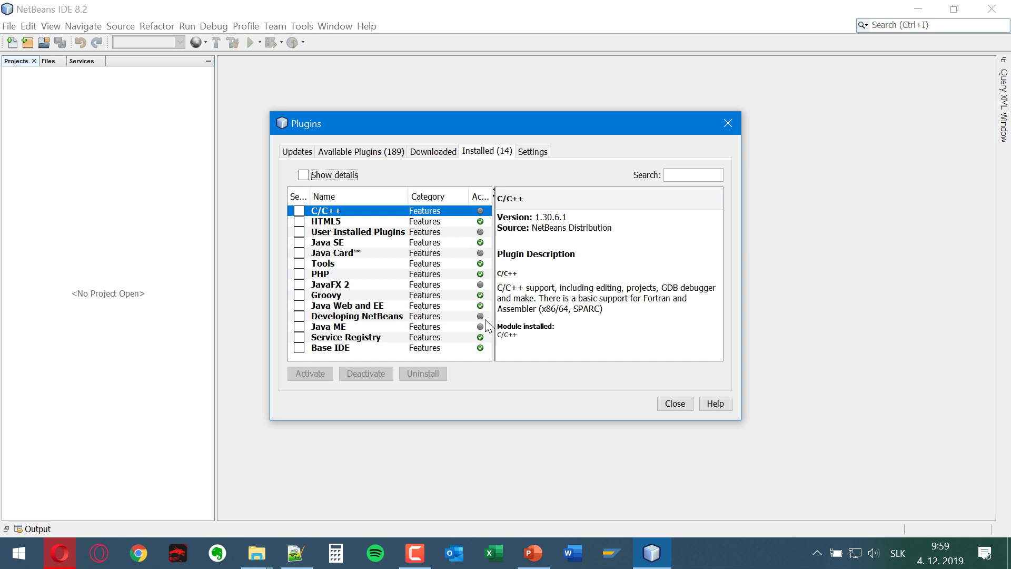
Read the descriptions of the installed HTML5 and Java SE plugins, mark Java SE, and close the plugin manager.
click(341, 222)
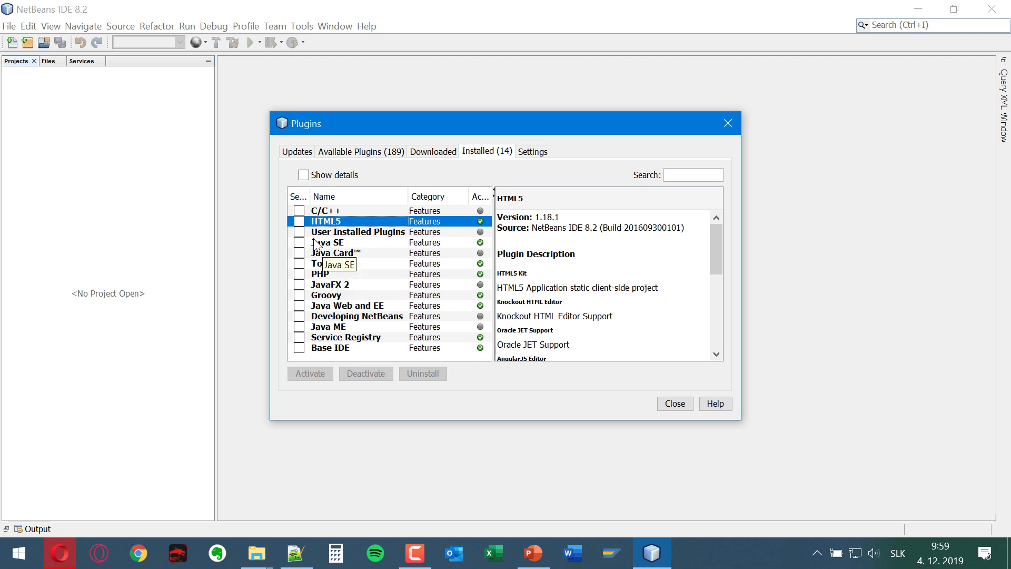
click(335, 244)
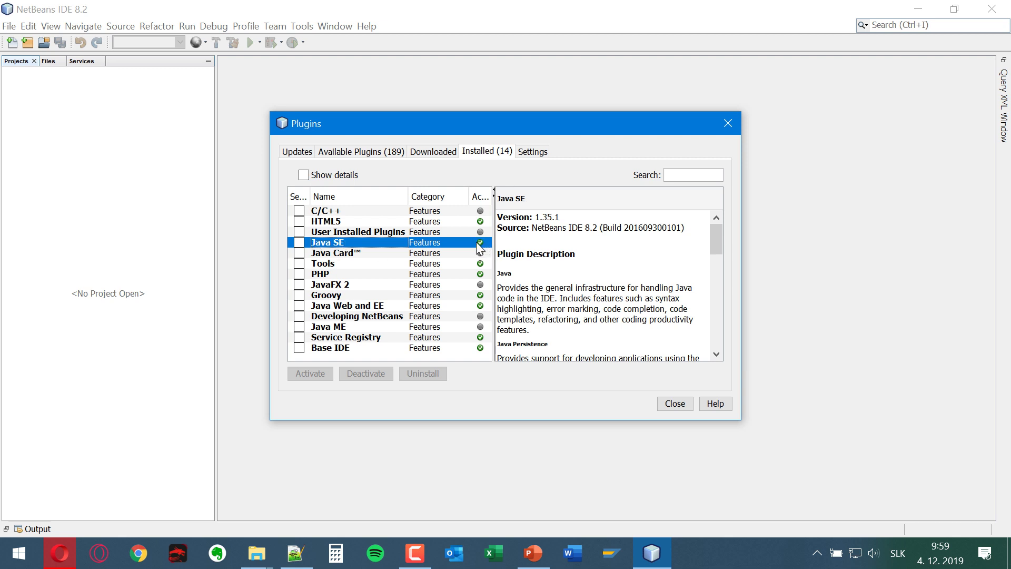
click(299, 242)
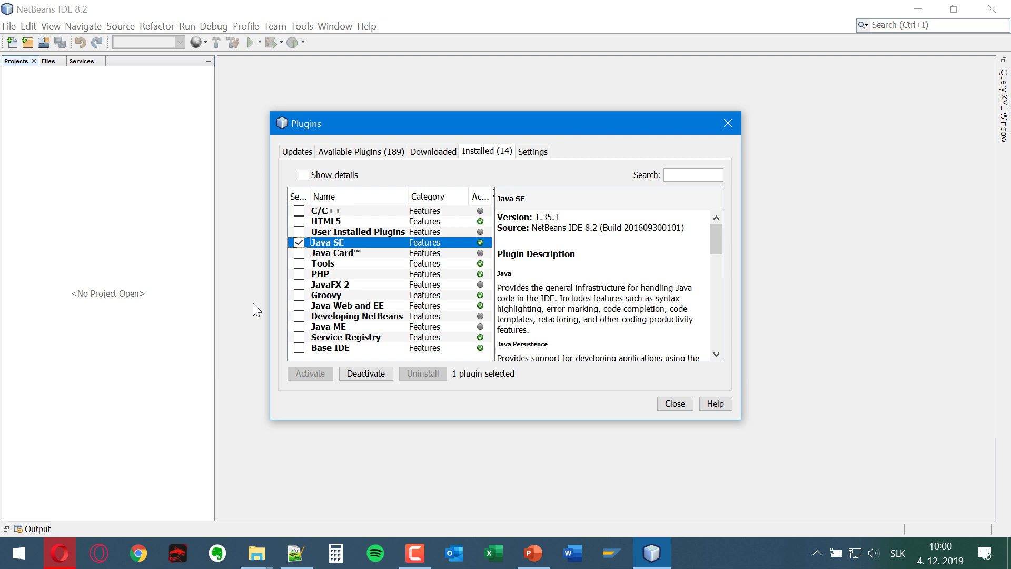
click(677, 405)
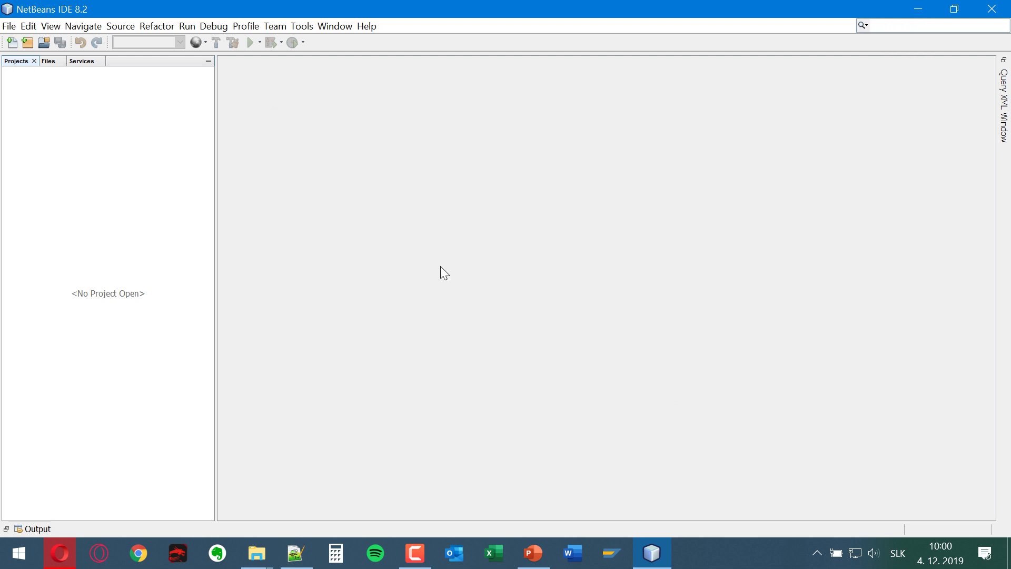
Open the New Project wizard and enlarge it to review the Java category's project types.
click(6, 25)
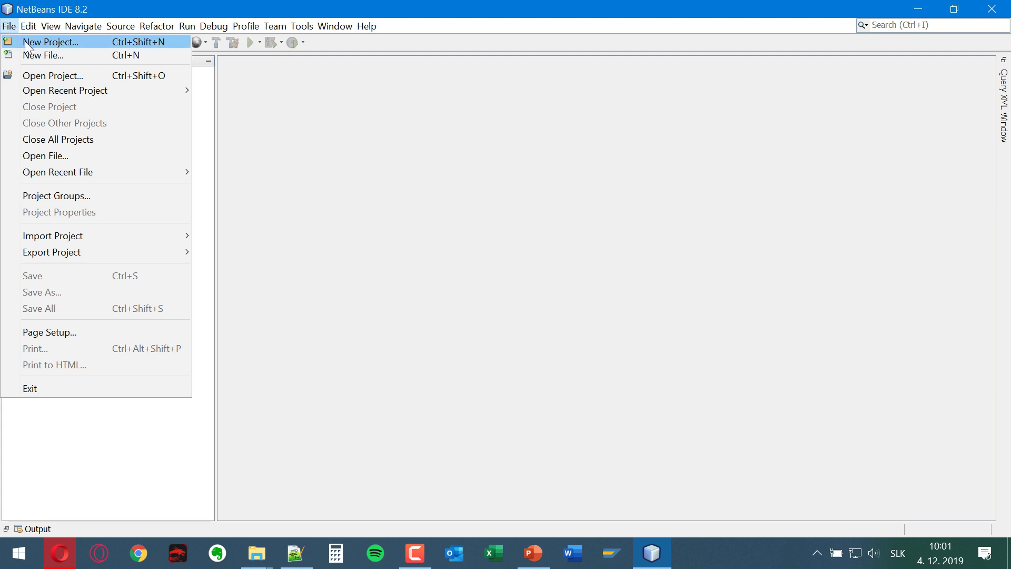
click(24, 41)
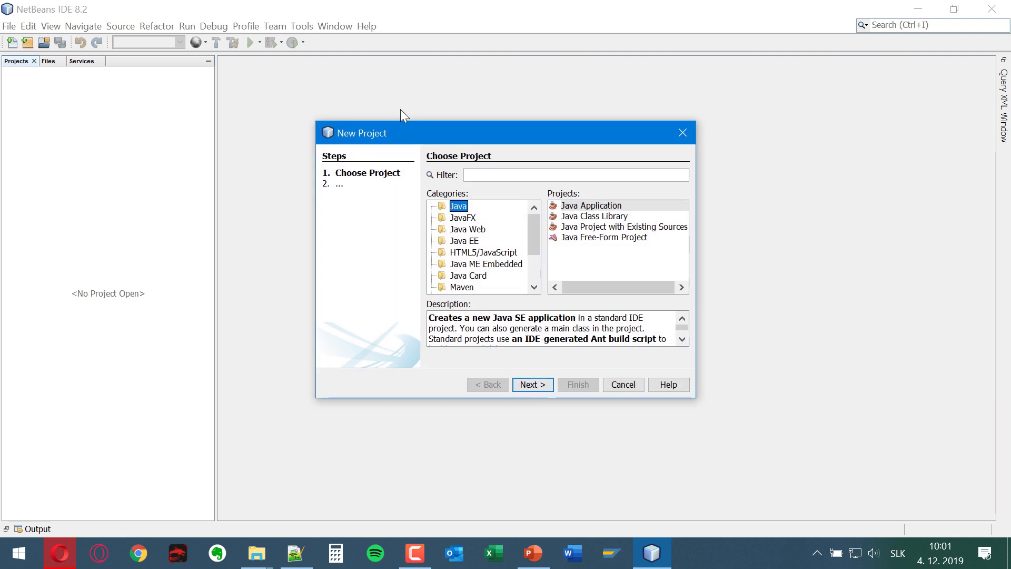
drag(681, 338, 715, 396)
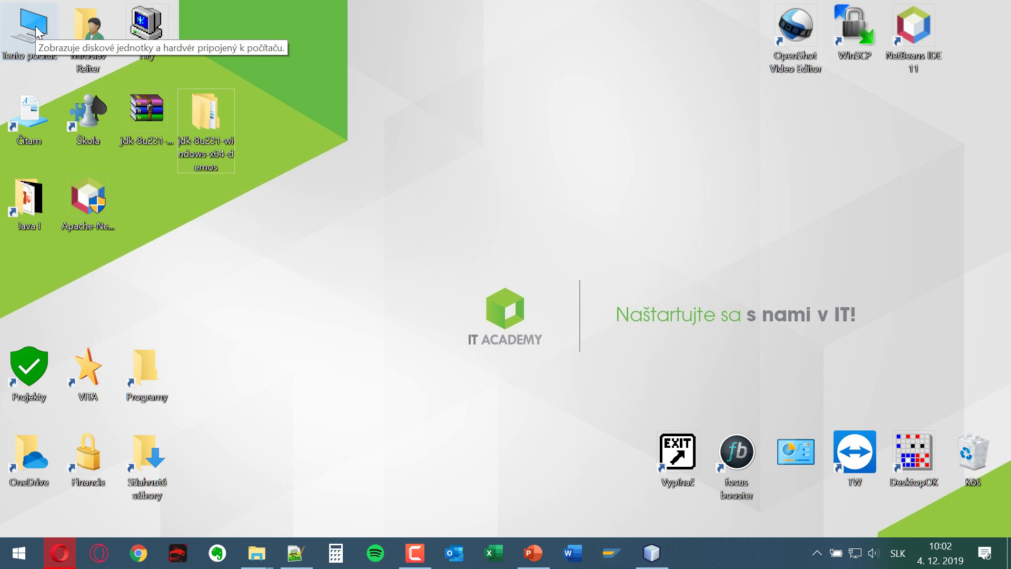
Switch to File Explorer, open the Java I folder inside ! Materiály, and select Apache-NetBeans-11.2-bin-windows-x64.exe.
double_click(32, 25)
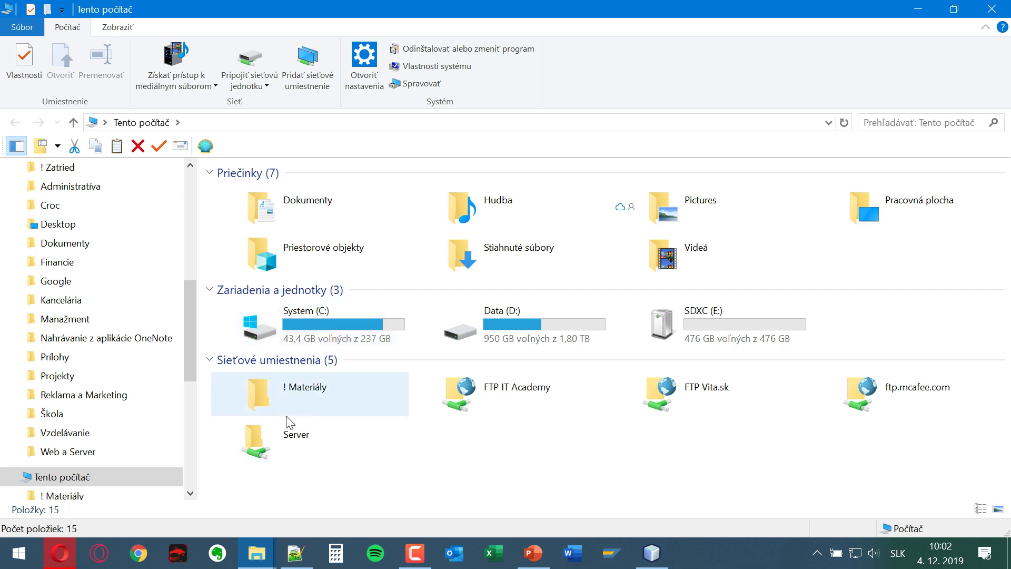
click(280, 395)
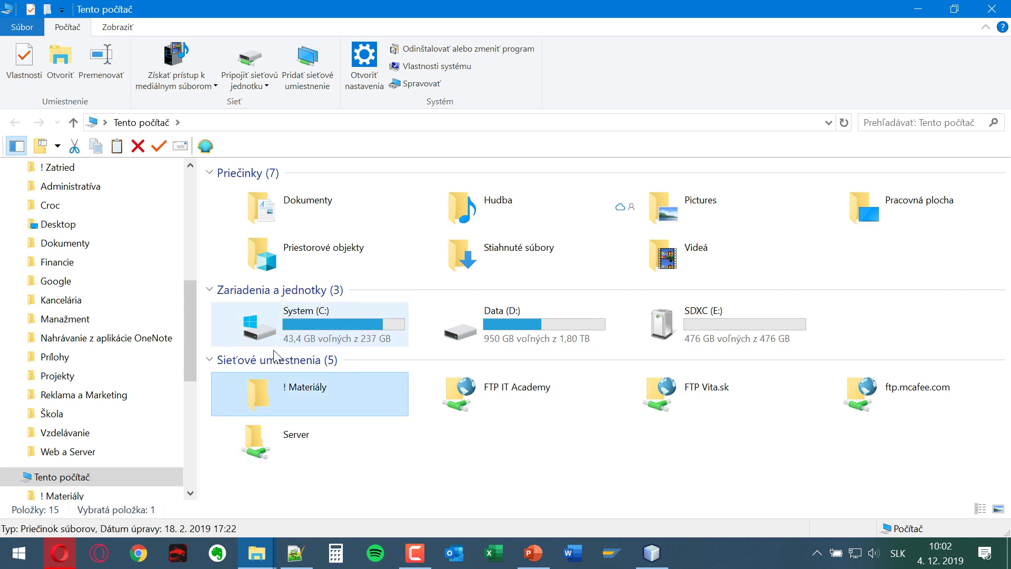
double_click(274, 396)
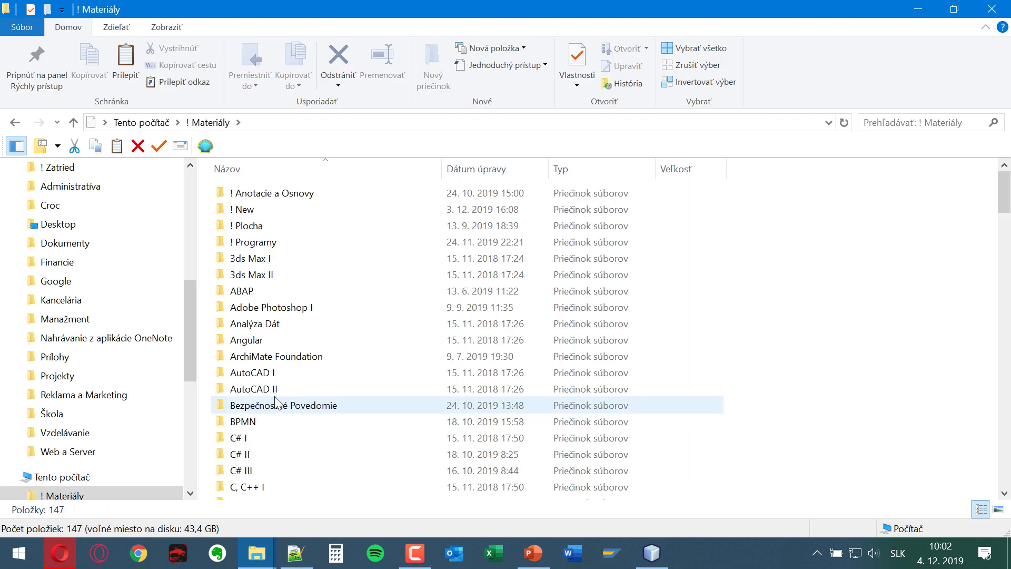
click(273, 396)
key(j)
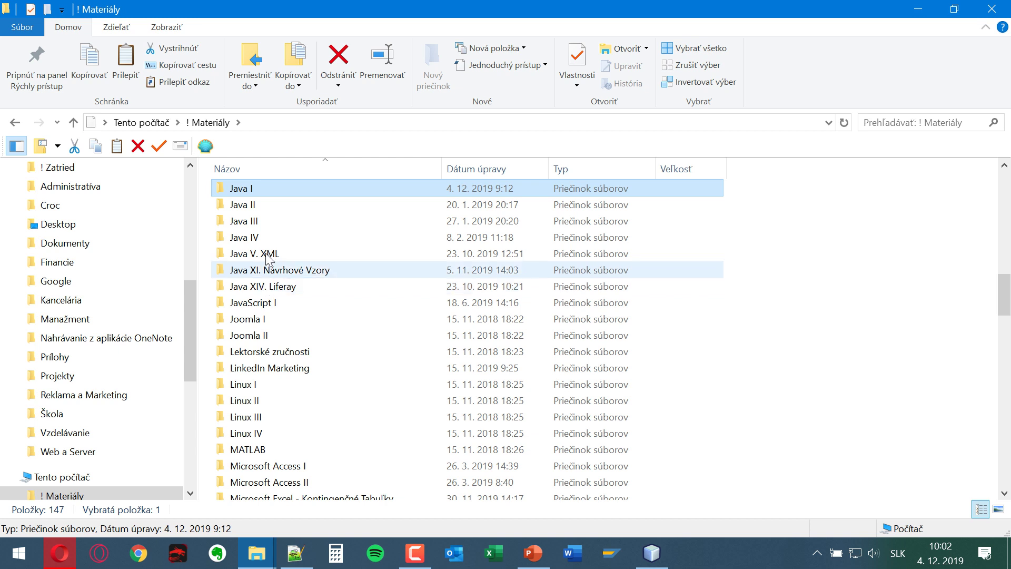
double_click(264, 190)
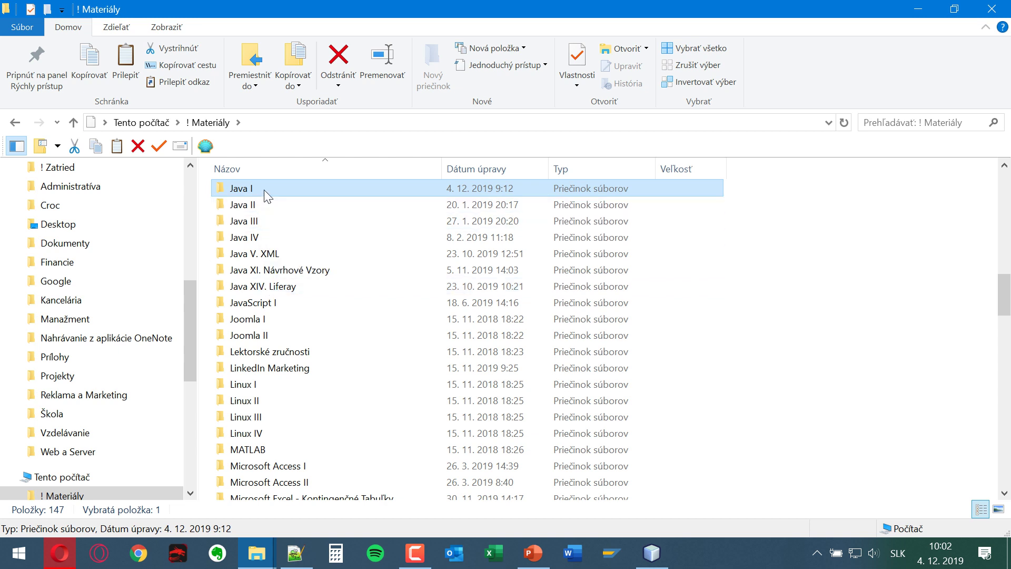
click(310, 213)
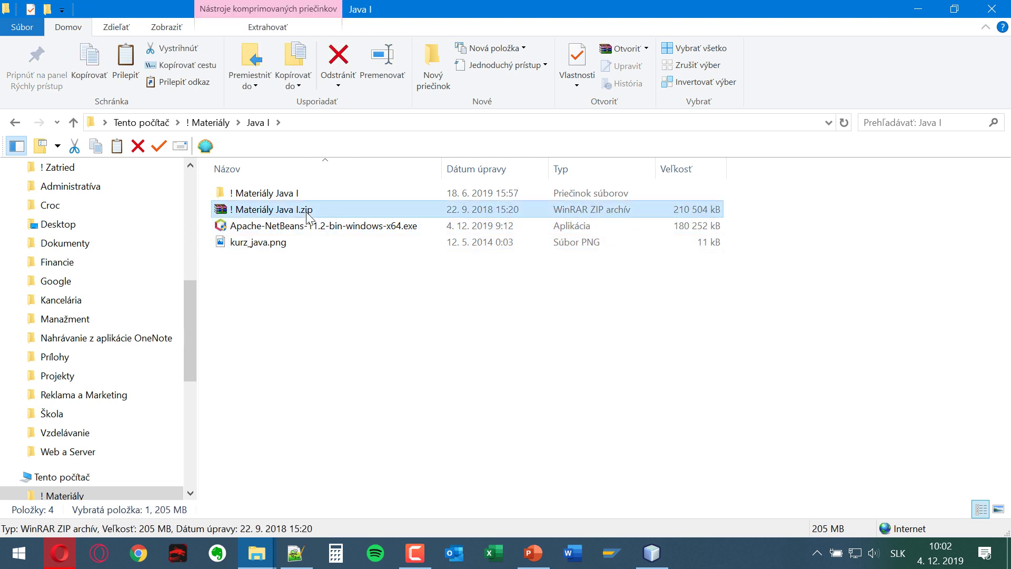
click(310, 232)
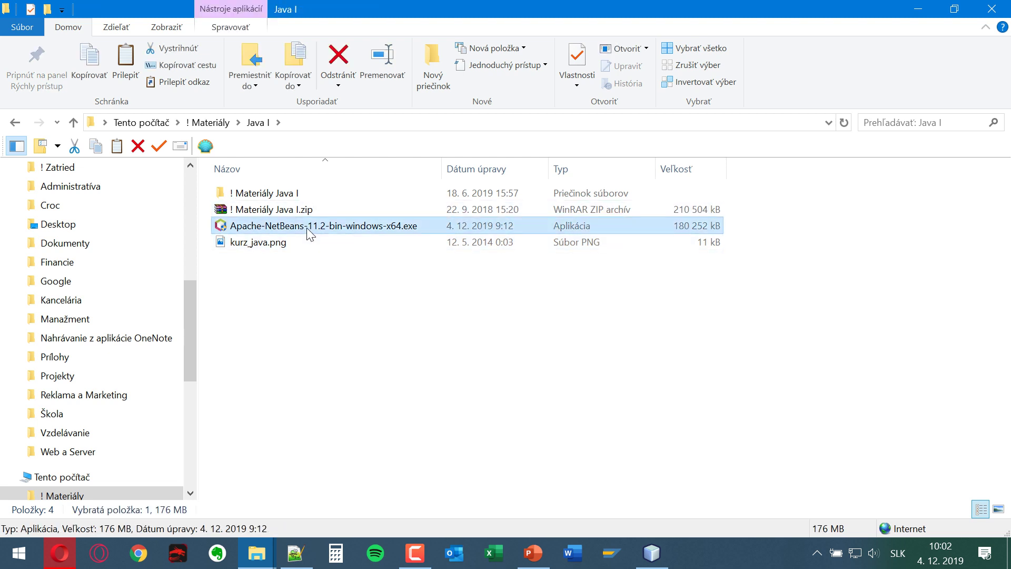
Dismiss the New Project wizard, minimize NetBeans IDE, and copy jdk-8u231-windows-x64-demos.zip from the desktop into the Java I folder.
drag(590, 9, 618, 30)
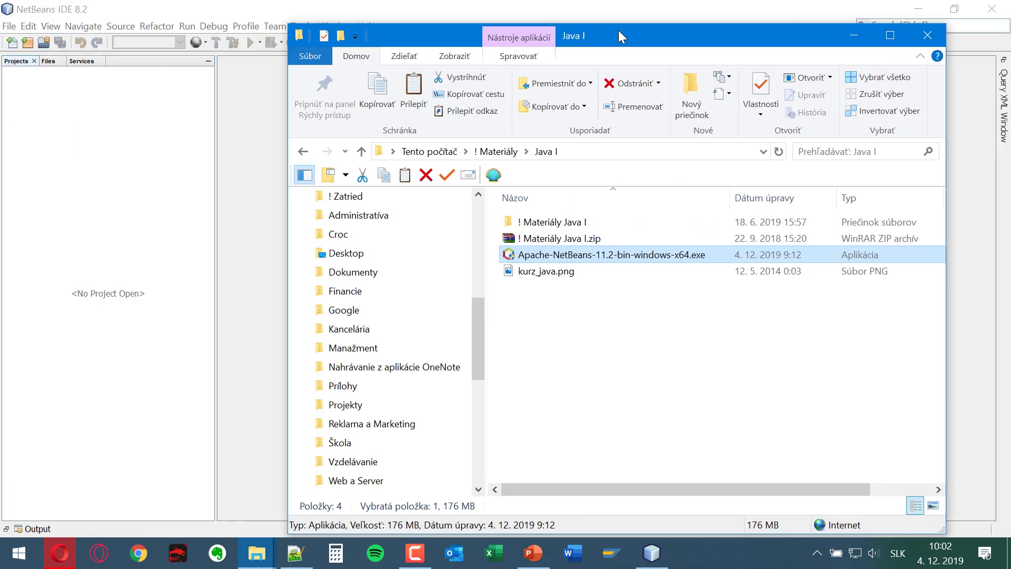
click(899, 7)
key(Escape)
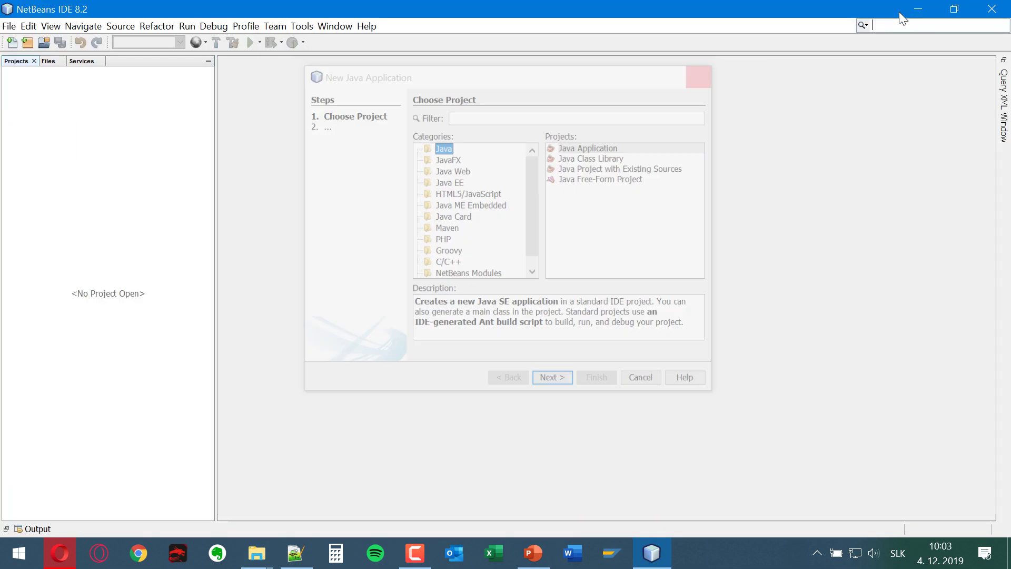
click(922, 8)
drag(142, 125, 679, 368)
click(723, 429)
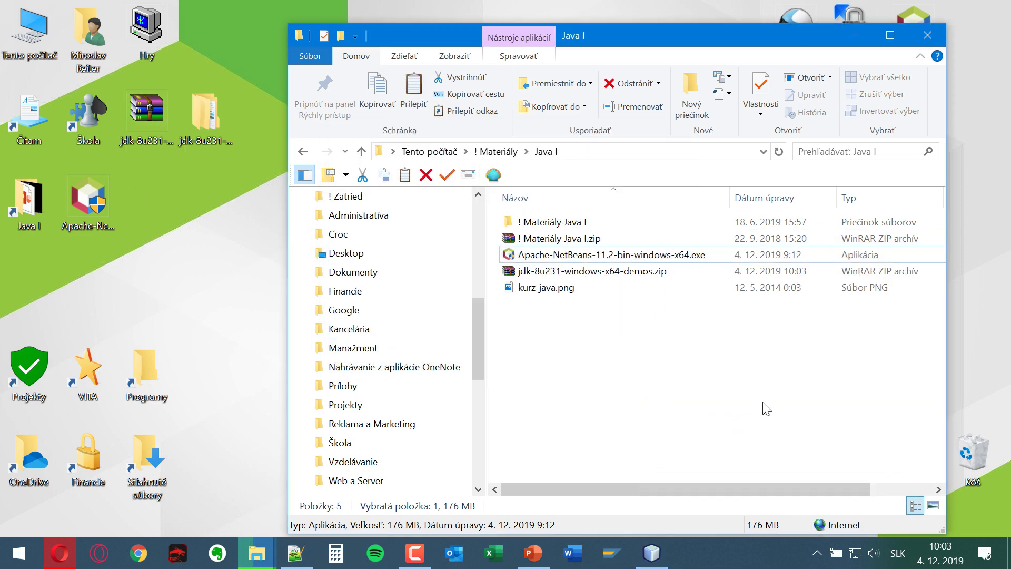
Select the ! Materiály Java I.zip archive in the Java I folder and close the folder window.
click(572, 243)
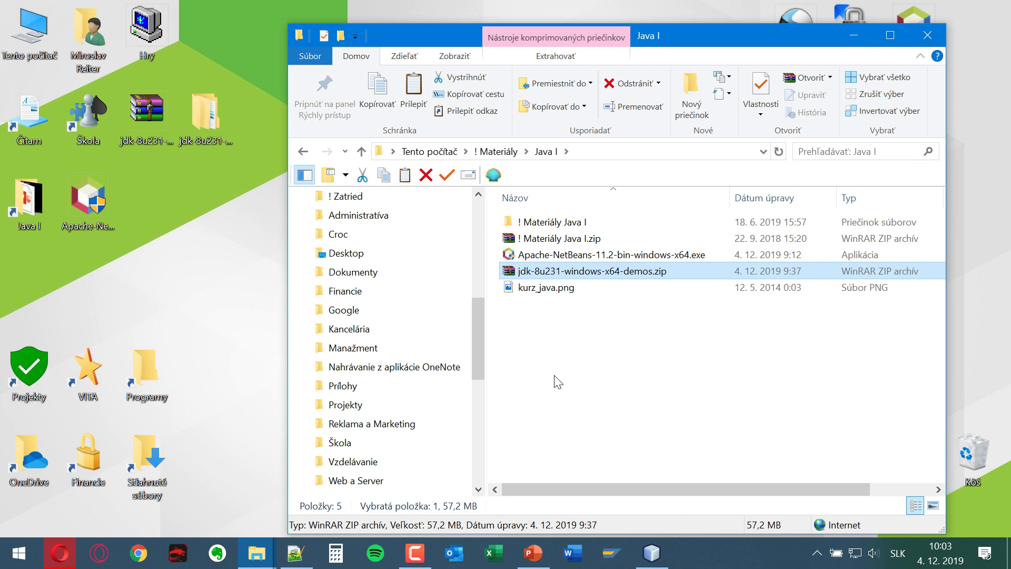
click(567, 239)
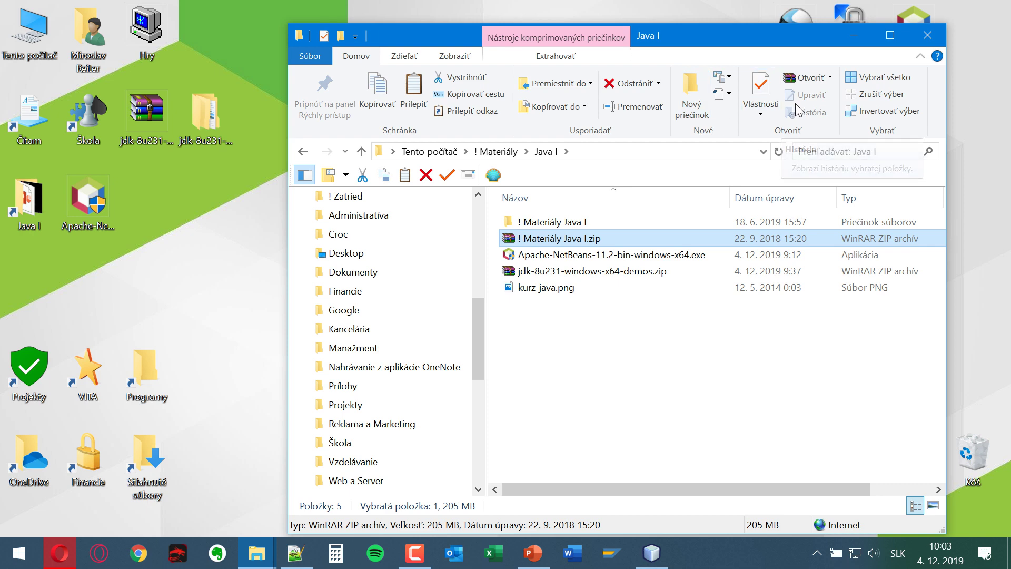
click(927, 35)
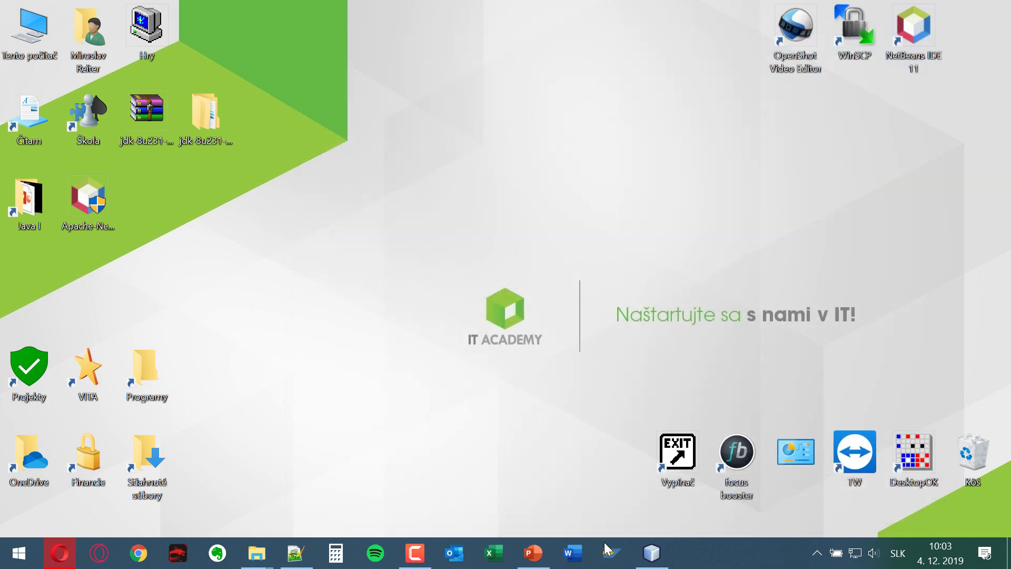
Switch back to NetBeans IDE, dismiss the New File wizard, and open the New Project wizard.
click(652, 553)
click(8, 39)
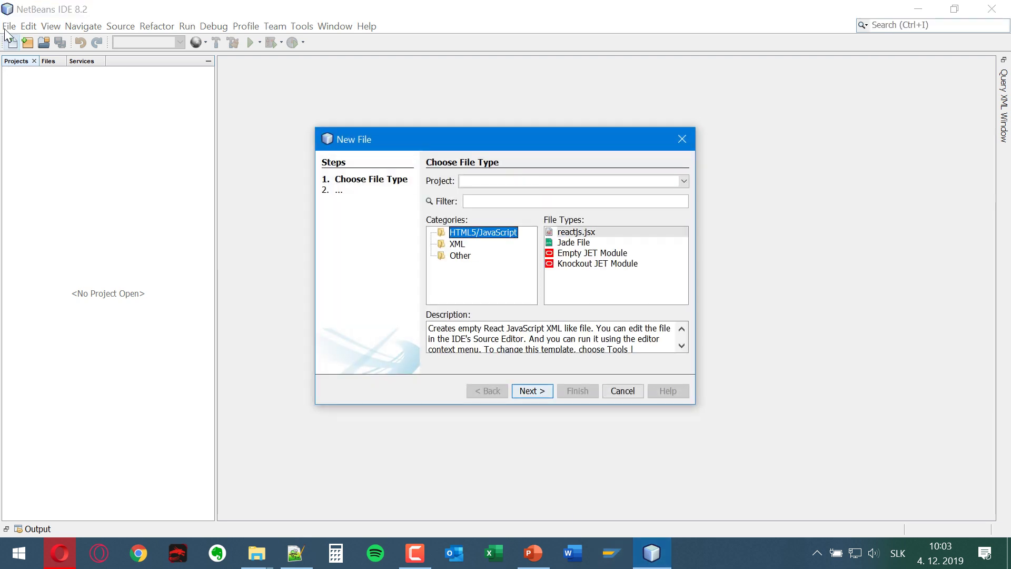
key(Escape)
click(9, 26)
click(21, 39)
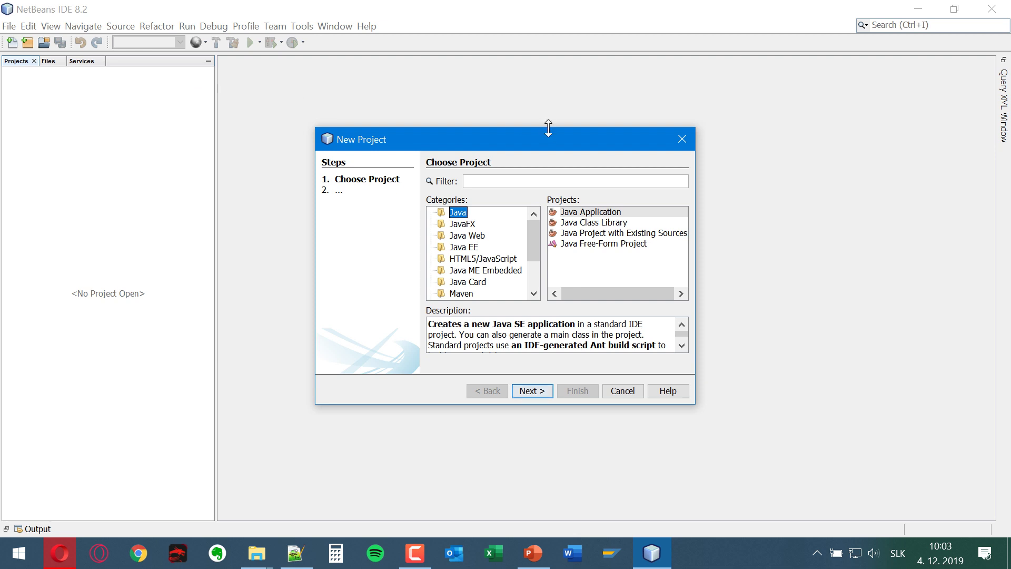
Reposition and enlarge the New Project wizard until all its categories, down to Samples, fit in the list.
drag(549, 129, 513, 96)
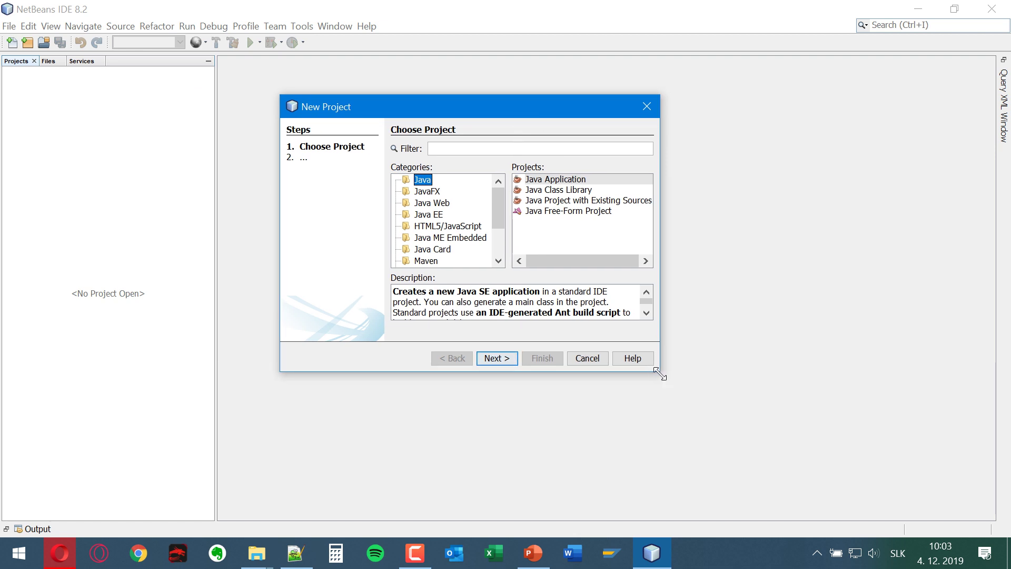
drag(661, 371, 708, 427)
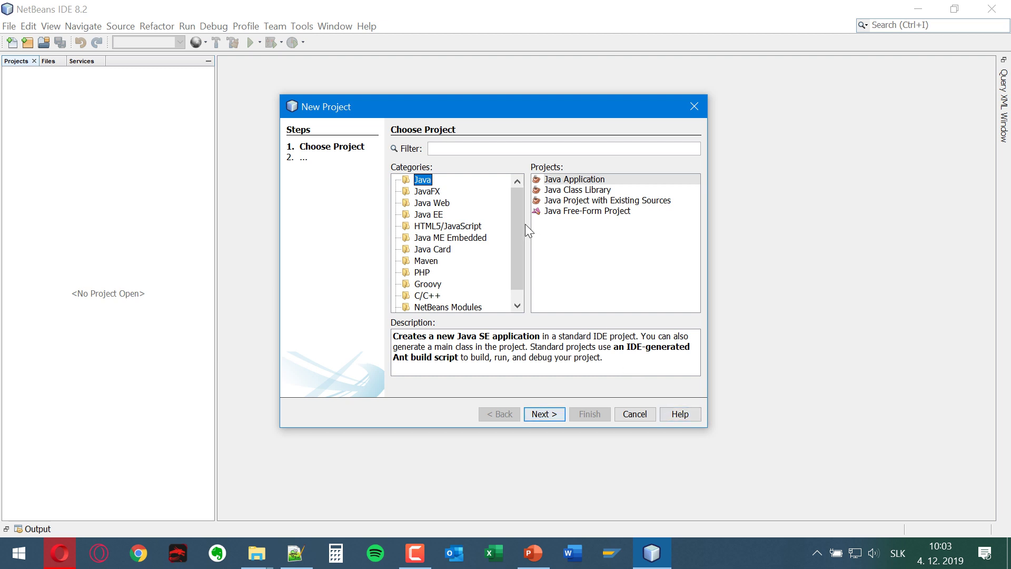
drag(521, 222, 517, 175)
drag(466, 105, 448, 74)
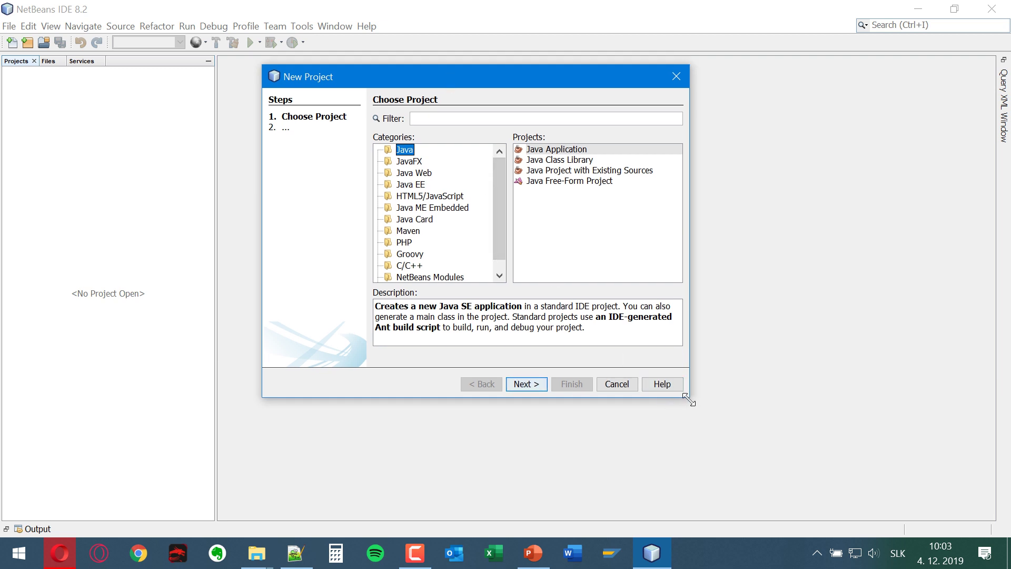
drag(690, 397, 774, 445)
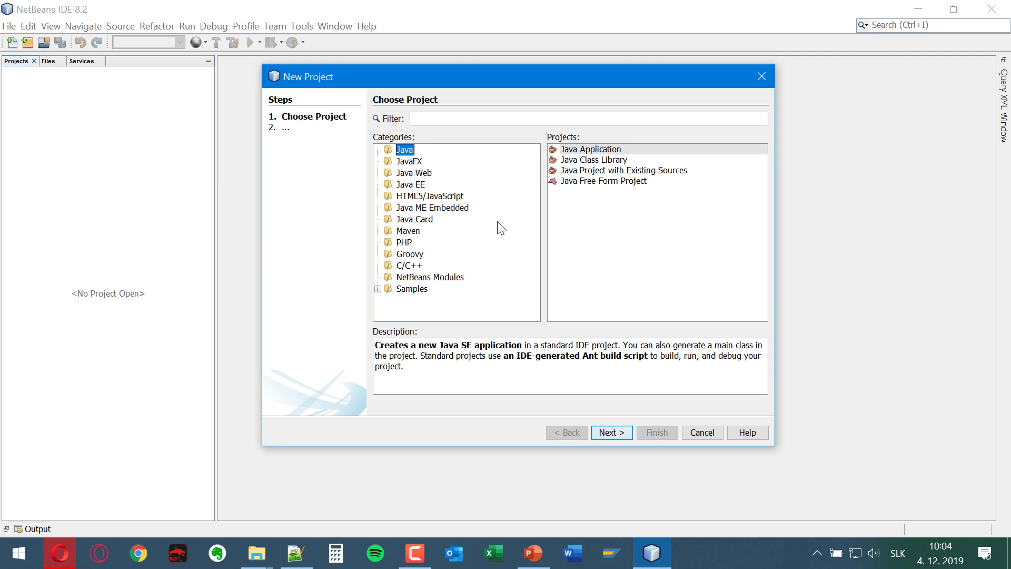
Look through the Java examples under the Samples category in the New Project wizard and collapse Samples again.
click(379, 289)
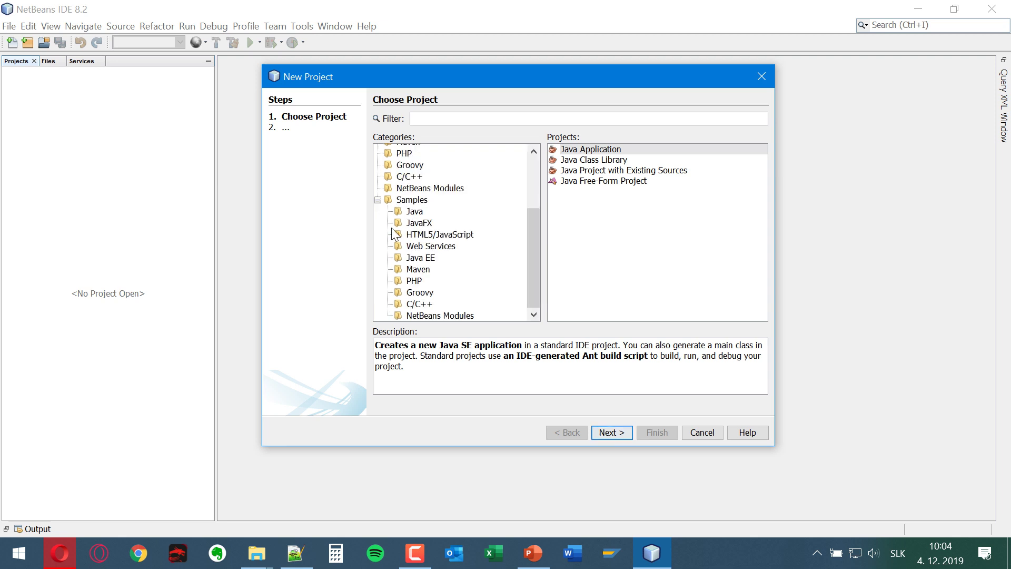
click(414, 212)
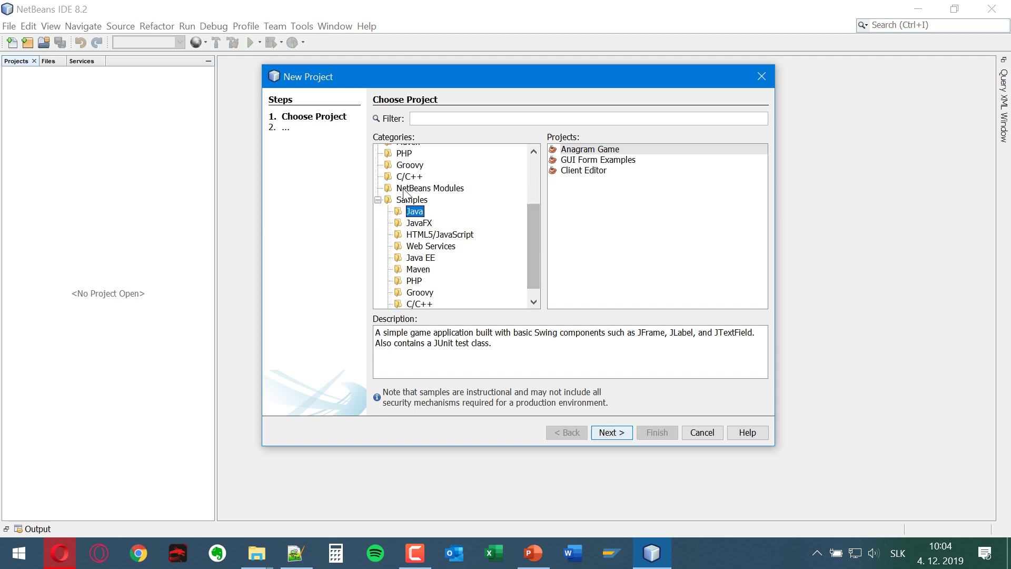
click(377, 200)
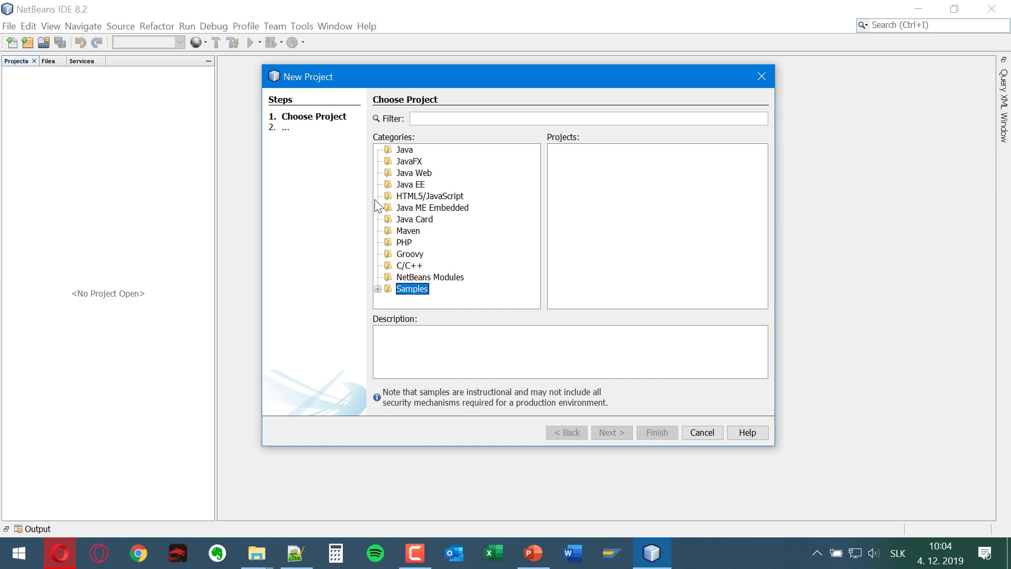
Choose Java Application from the Java category and proceed to the Name and Location page of the wizard.
click(406, 151)
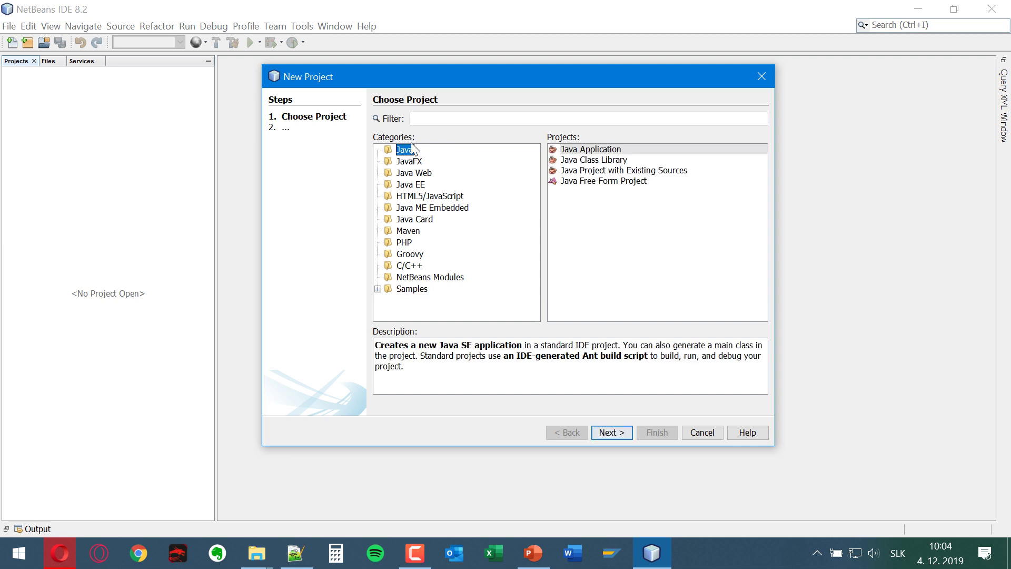
click(675, 150)
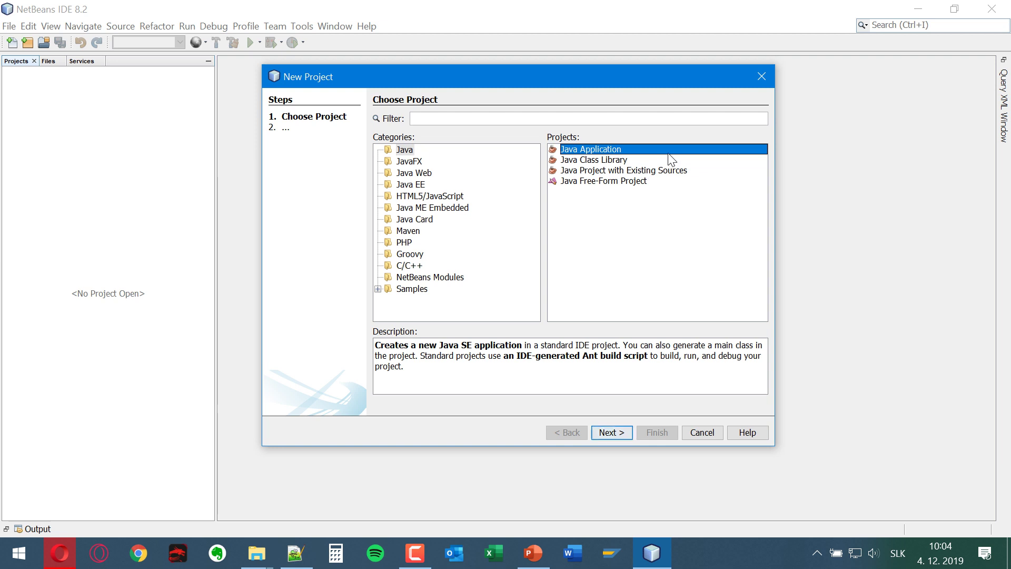
click(619, 435)
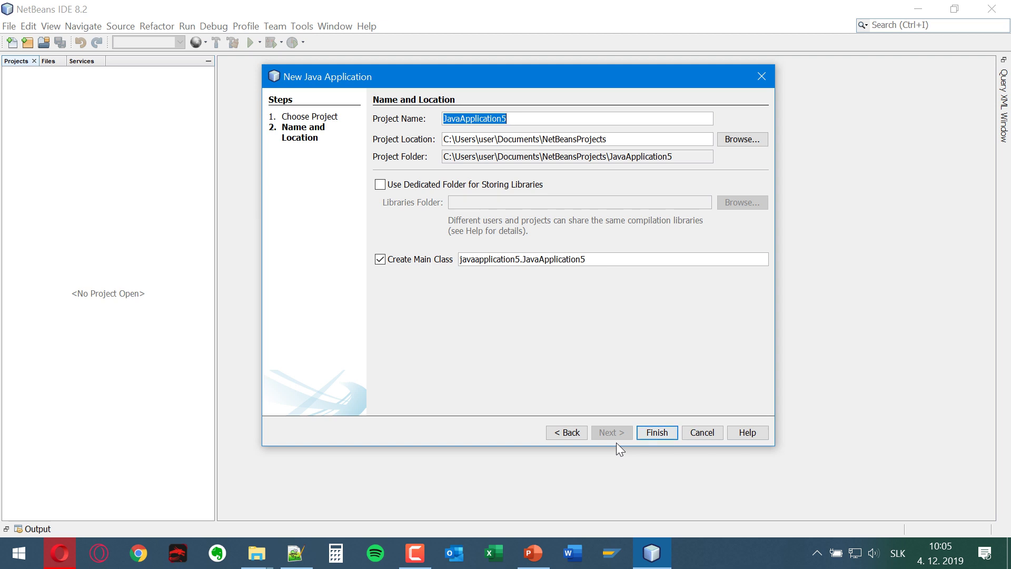
Switch to Notepad++ and, three lines below the IDE definition, write the project name "D1_01_Hello_" followed by the person's first name.
click(296, 553)
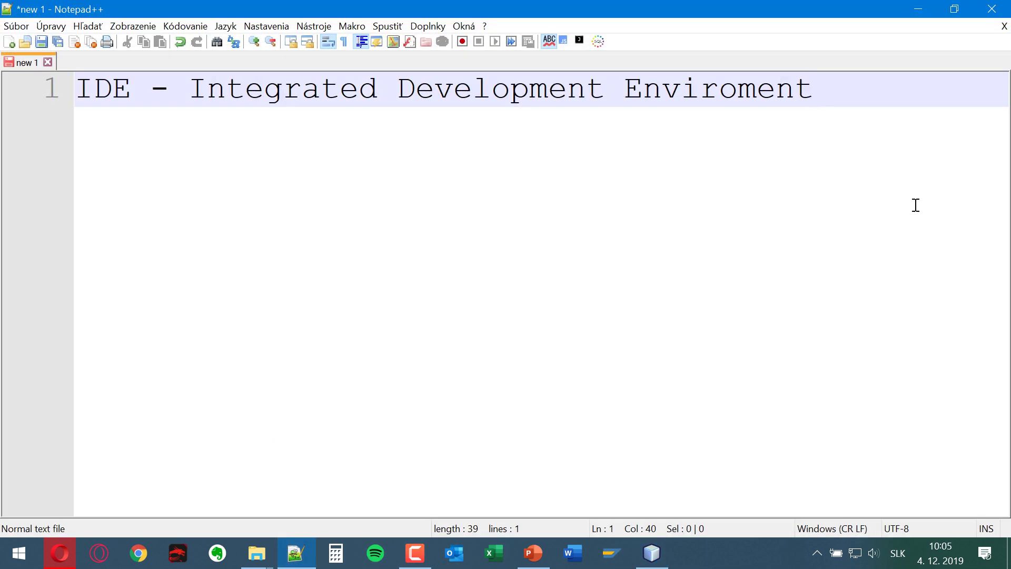
key(Return)
key(Return)
key(Return)
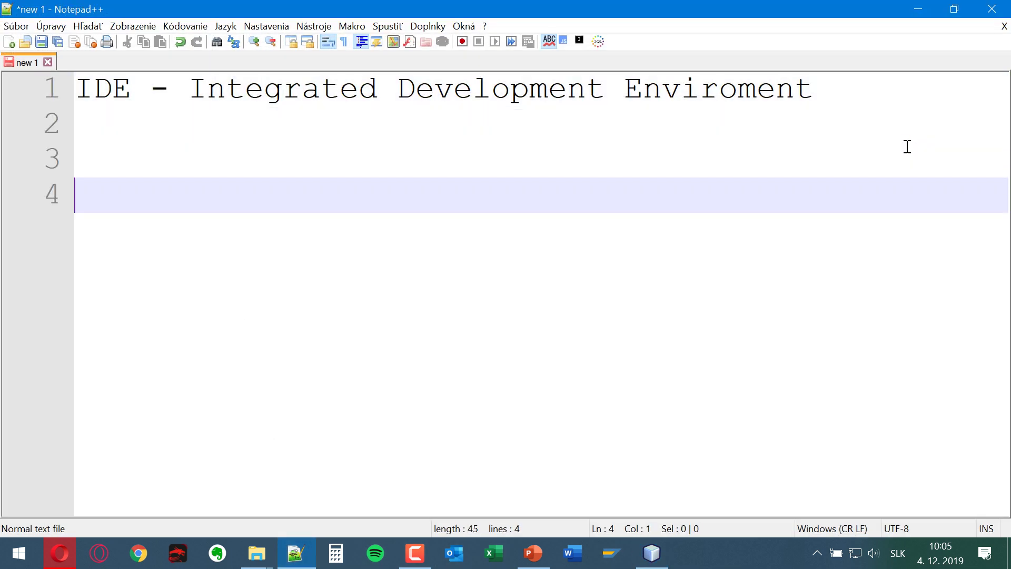
text(D1_01-)
key(BackSpace)
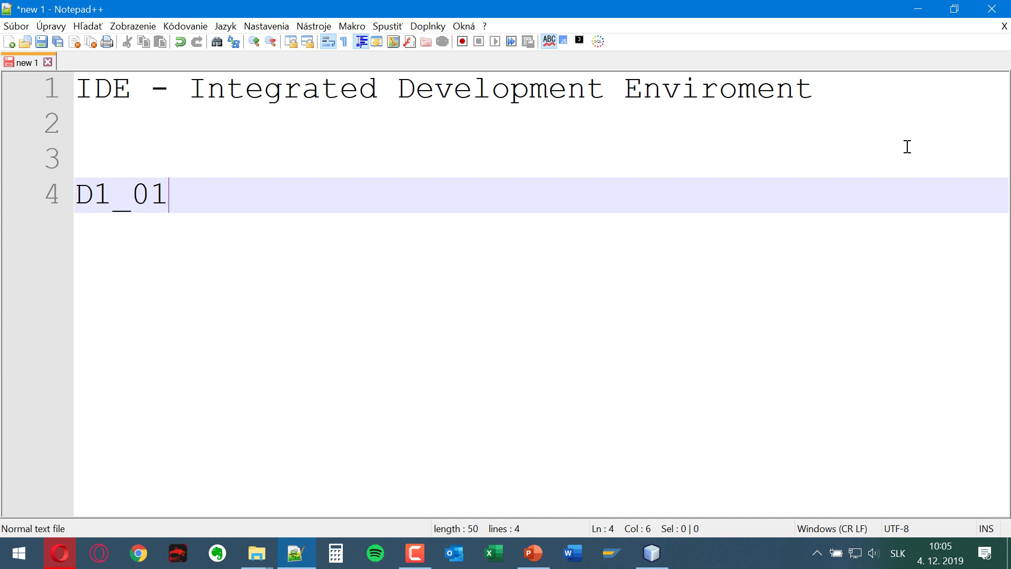
text(_)
text(Helo)
key(BackSpace)
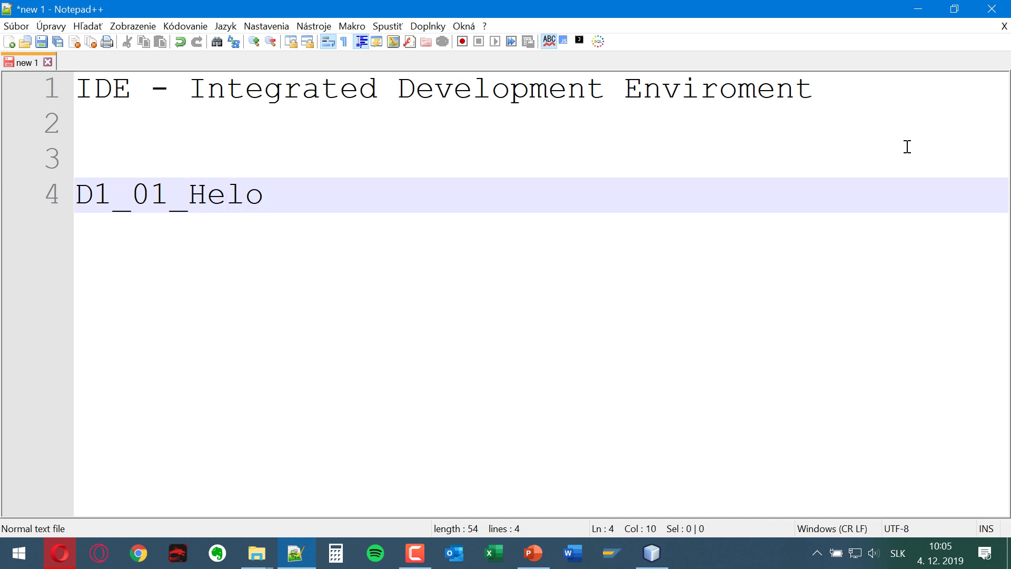
text(lo_Karol)
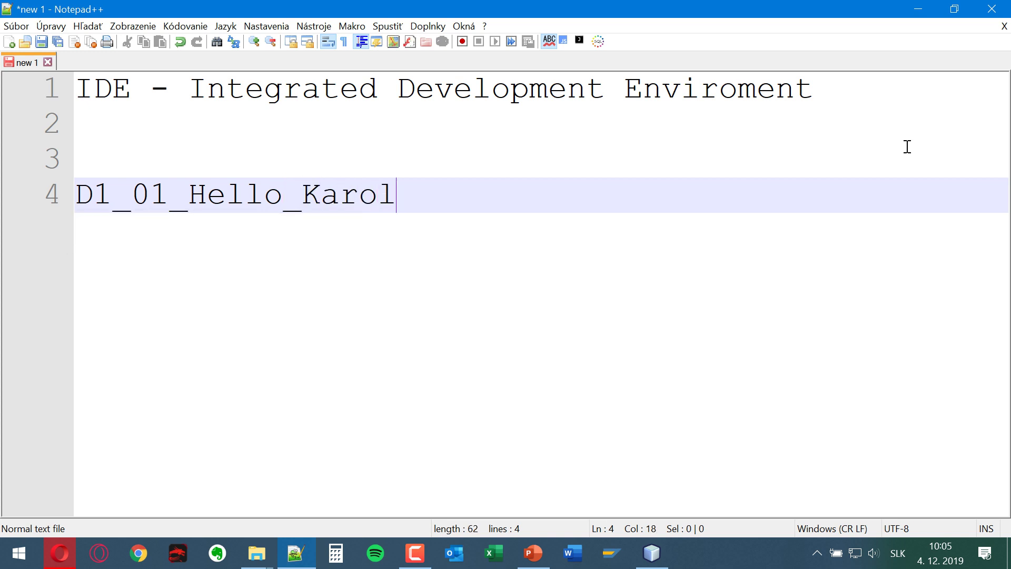
Copy the project name from line 4, minimize Notepad++, and use it as the Project Name of the new Java application.
drag(456, 189, 3, 182)
key(ctrl+c)
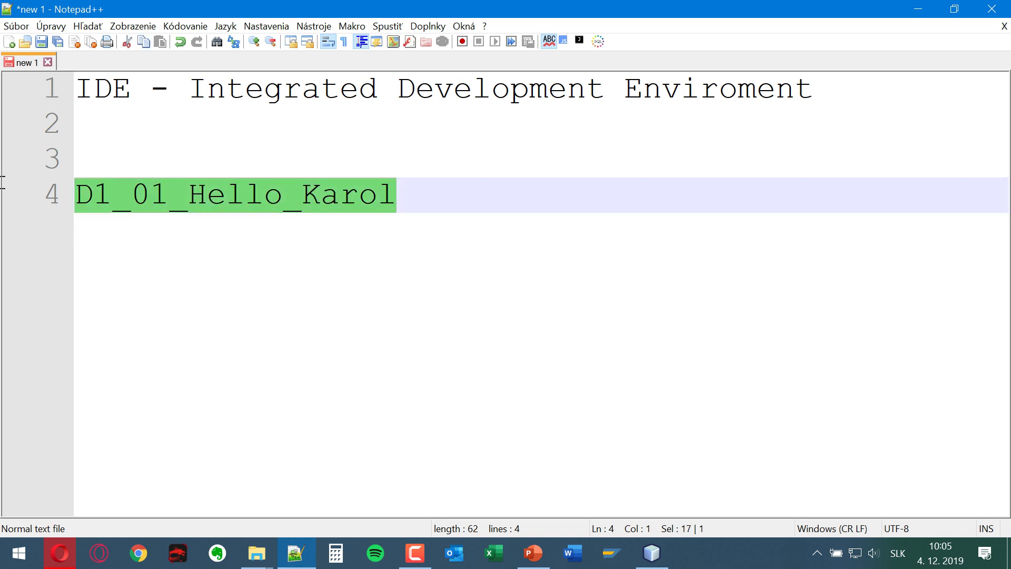
click(132, 199)
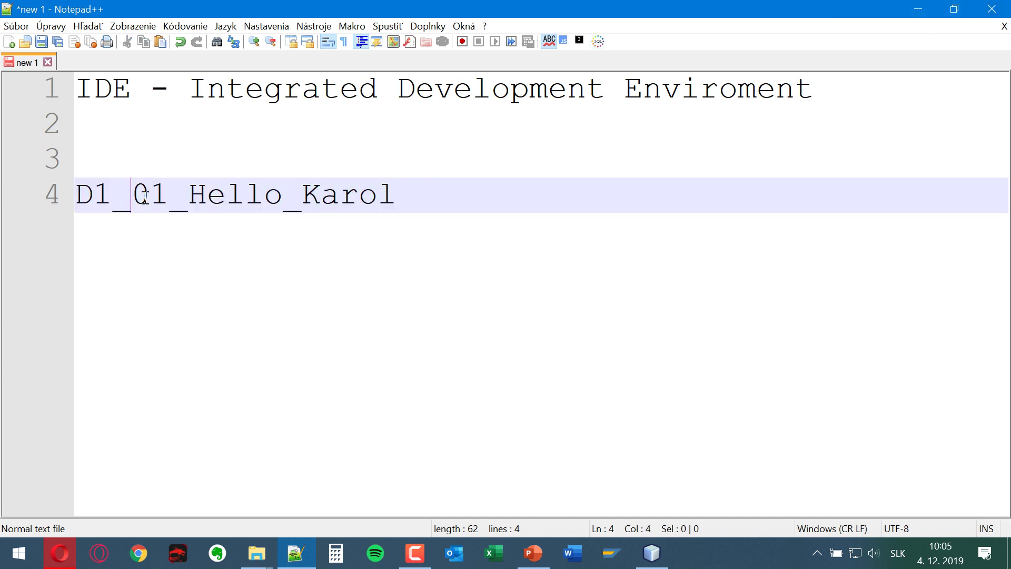
click(918, 9)
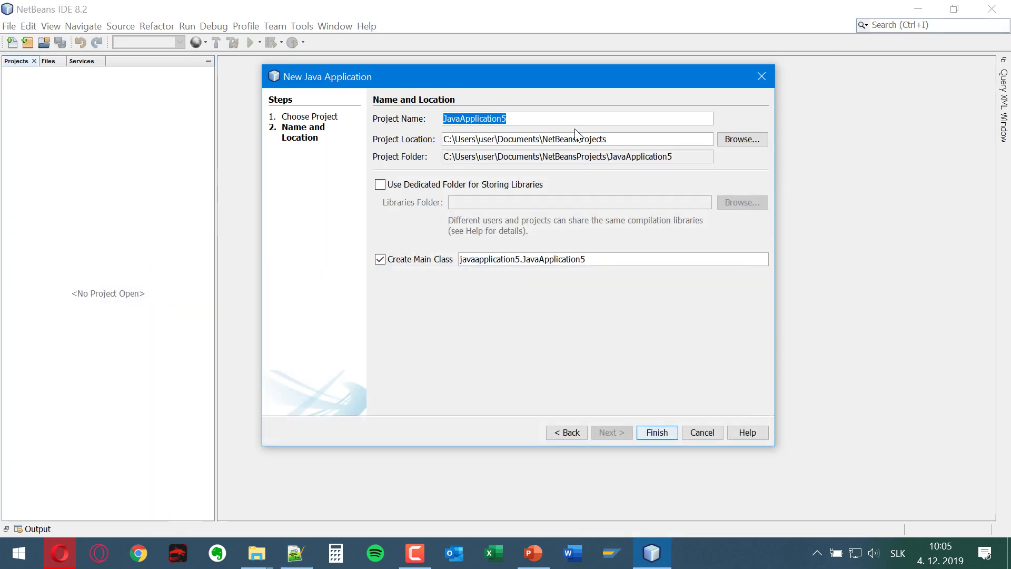
key(ctrl+v)
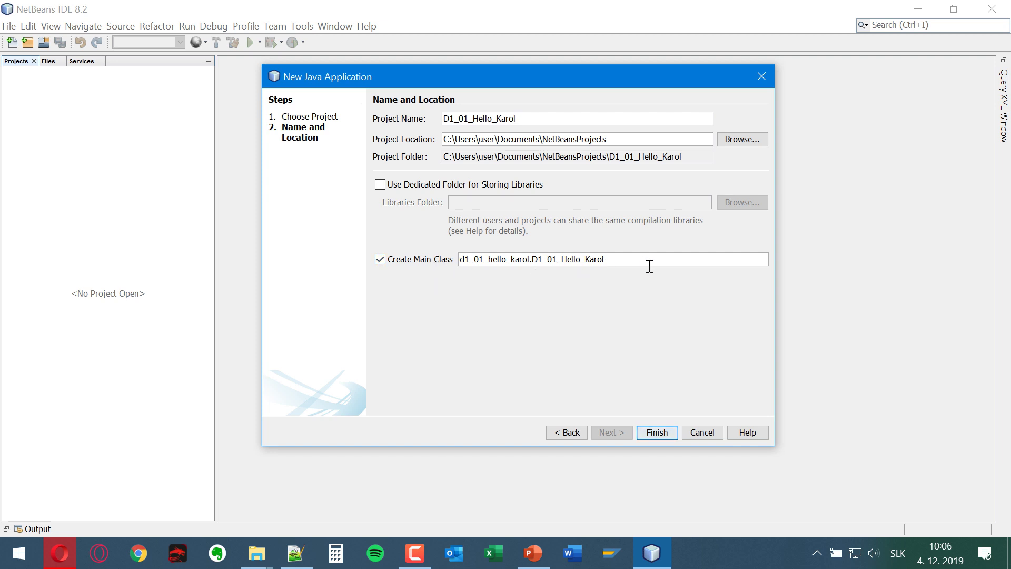
Set the main class to be created to Main and finish creating the Java application project.
drag(603, 262, 414, 256)
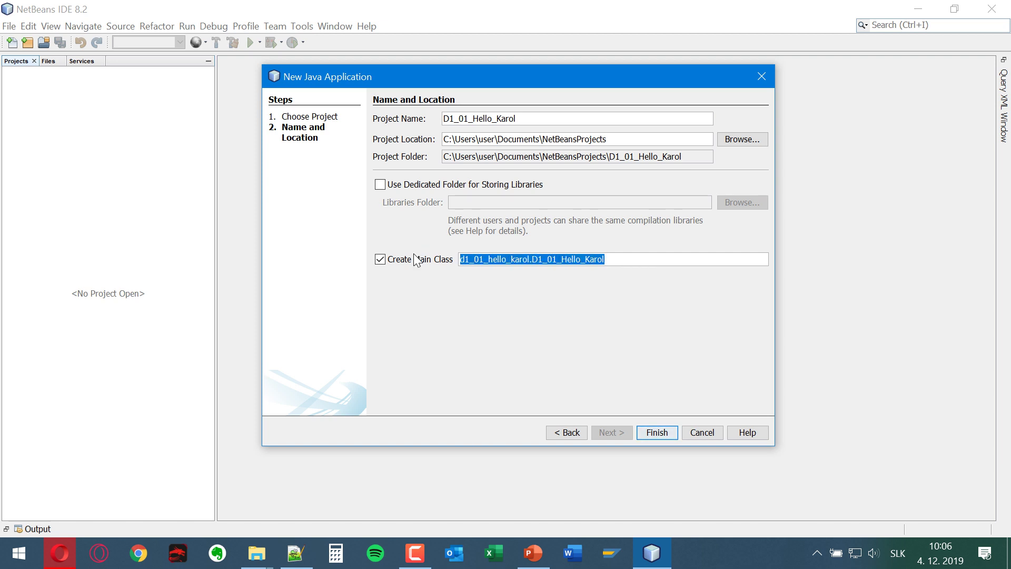
text(Main)
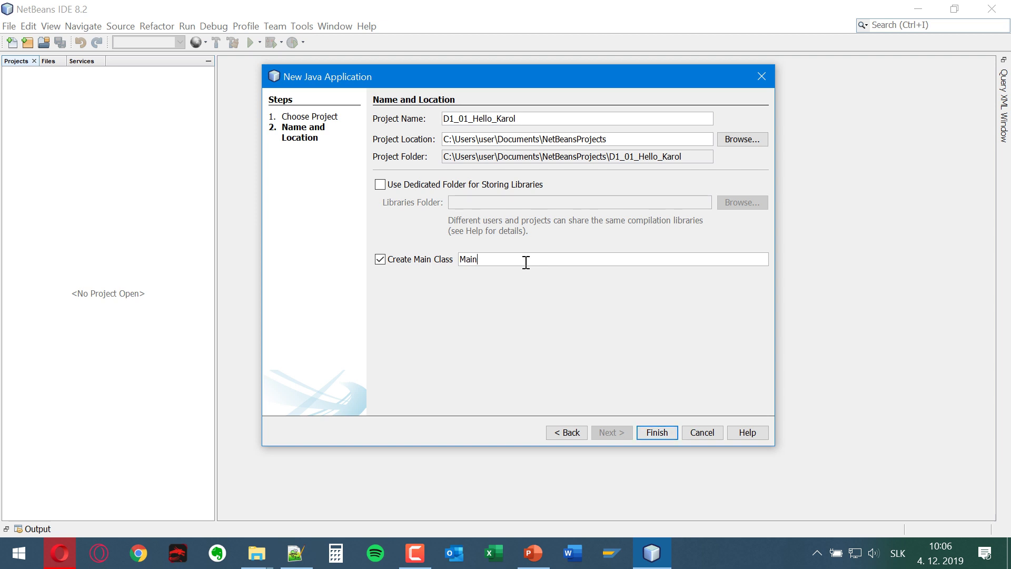
click(650, 430)
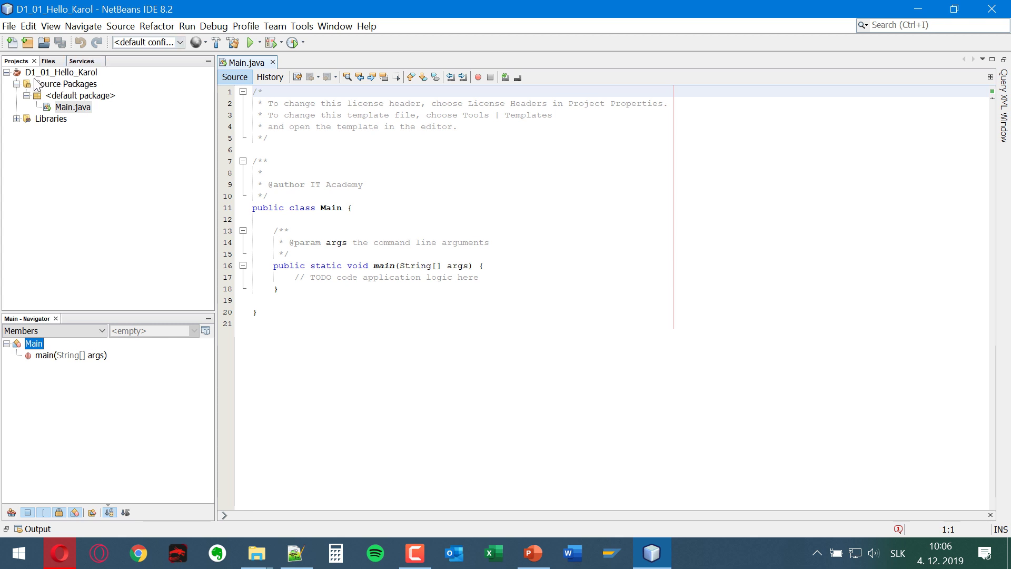
Select Main.java in the default package and enlarge the source text in its editor for easier reading.
click(71, 111)
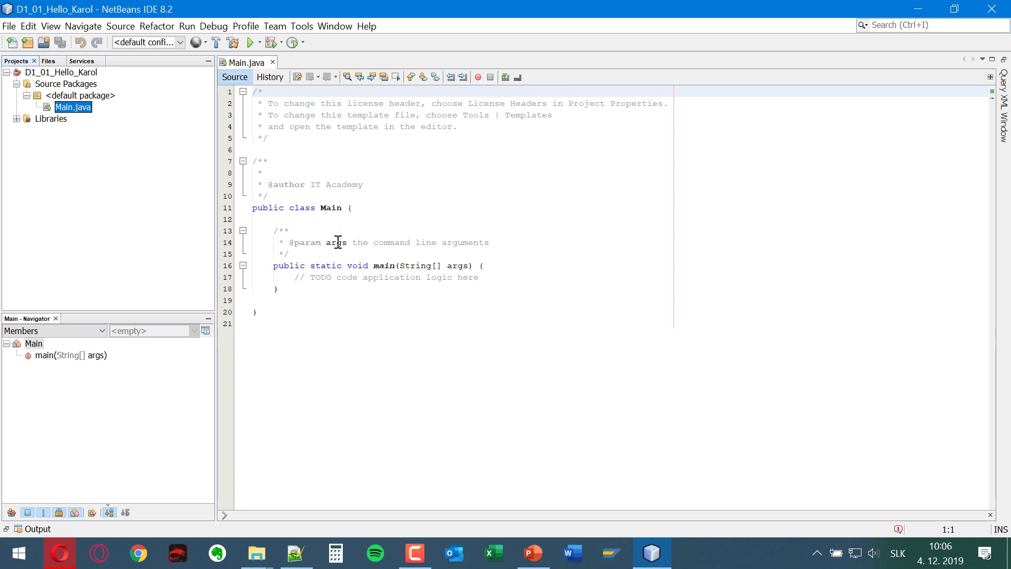
click(316, 218)
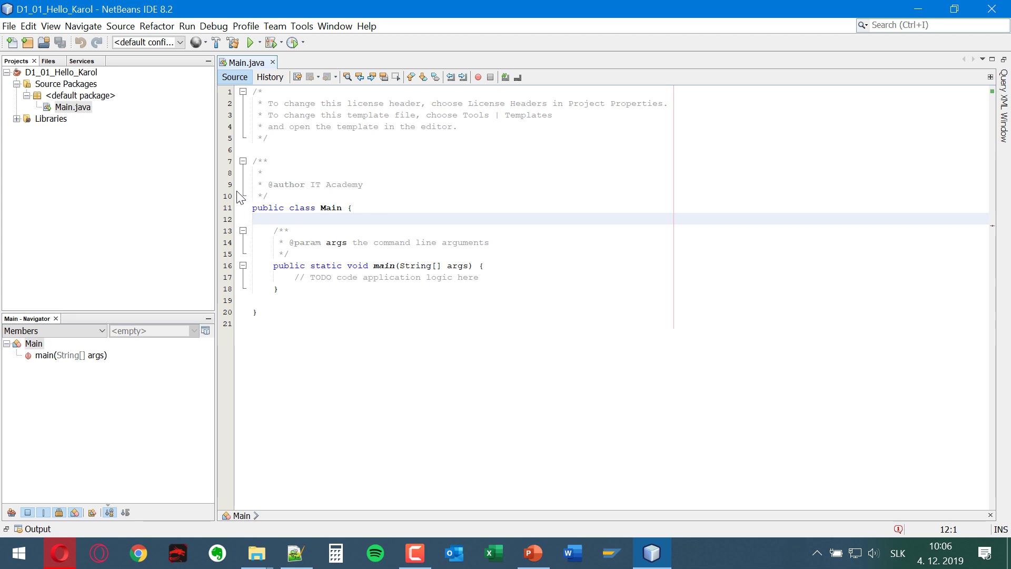
click(526, 187)
ctrl+scroll(481, 202, up, 3)
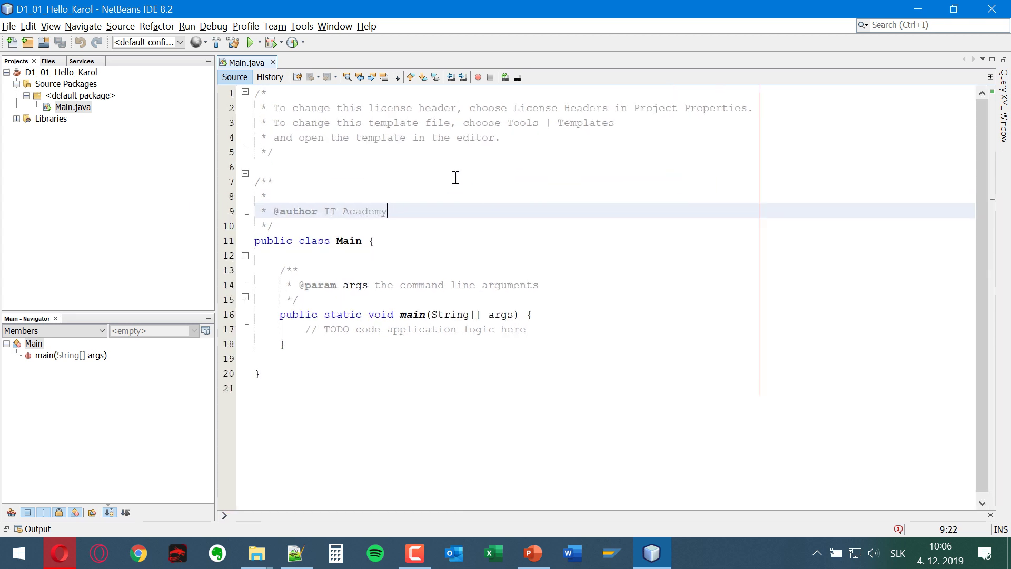
ctrl+scroll(455, 178, up, 2)
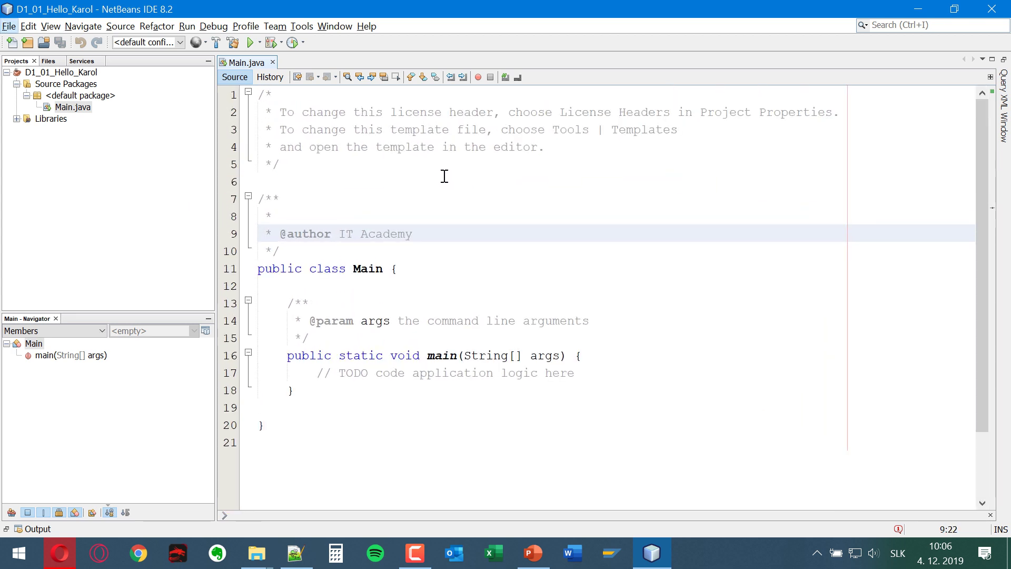
Examine the generated license header, author comment, Main class declaration and main method in Main.java.
click(304, 113)
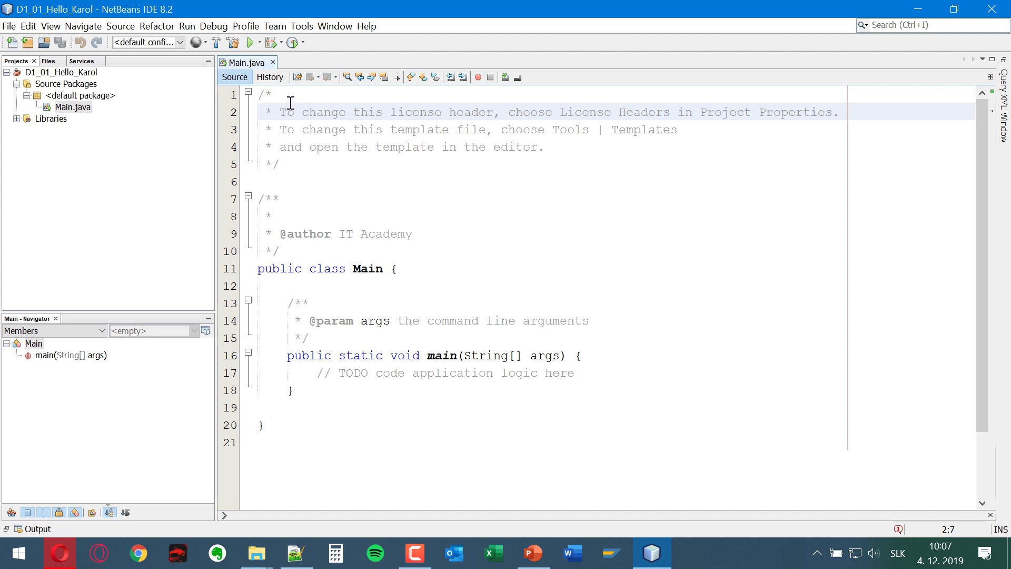
click(390, 184)
scroll(390, 184, down, 2)
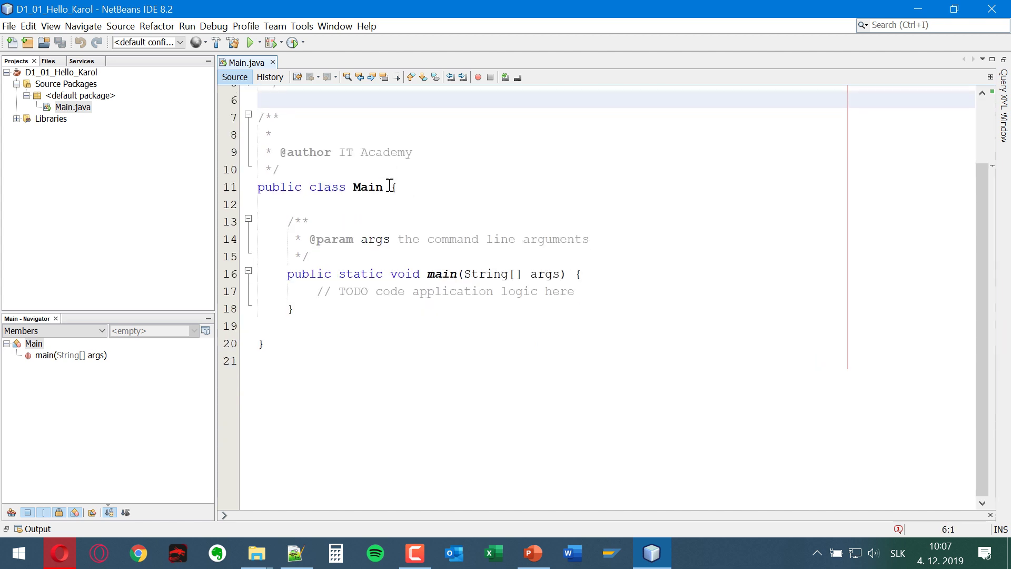
scroll(390, 185, up, 2)
click(339, 112)
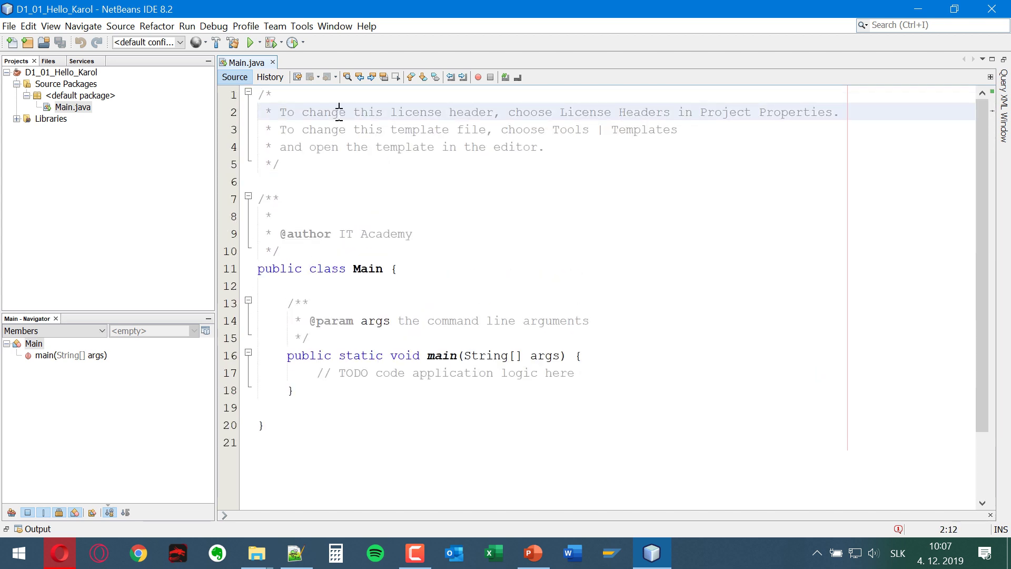
scroll(339, 116, down, 2)
scroll(555, 285, up, 2)
scroll(372, 322, down, 2)
scroll(372, 322, up, 2)
click(320, 167)
click(436, 252)
click(374, 129)
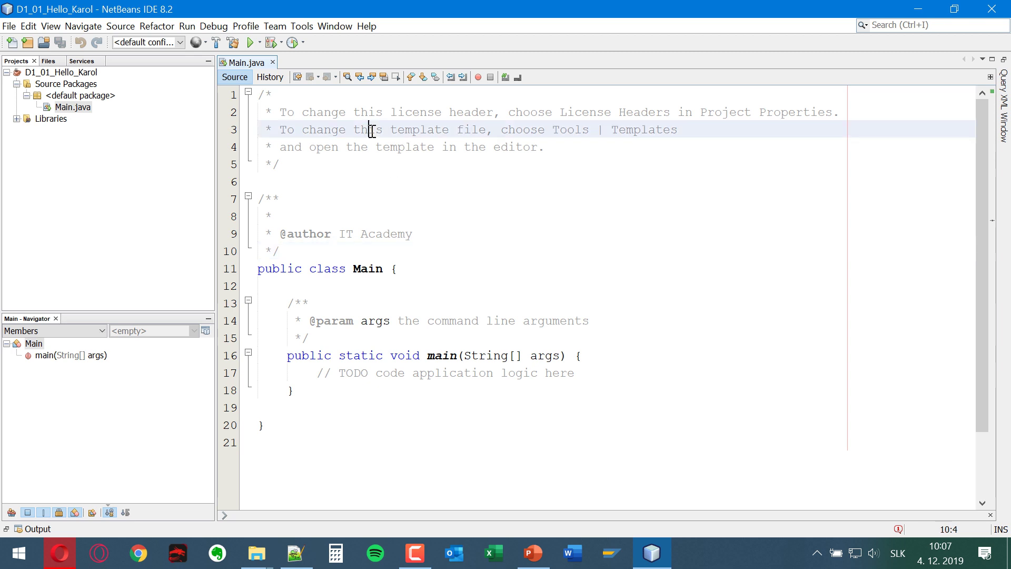
click(342, 182)
click(329, 231)
click(323, 336)
click(372, 180)
click(373, 149)
drag(474, 270, 514, 255)
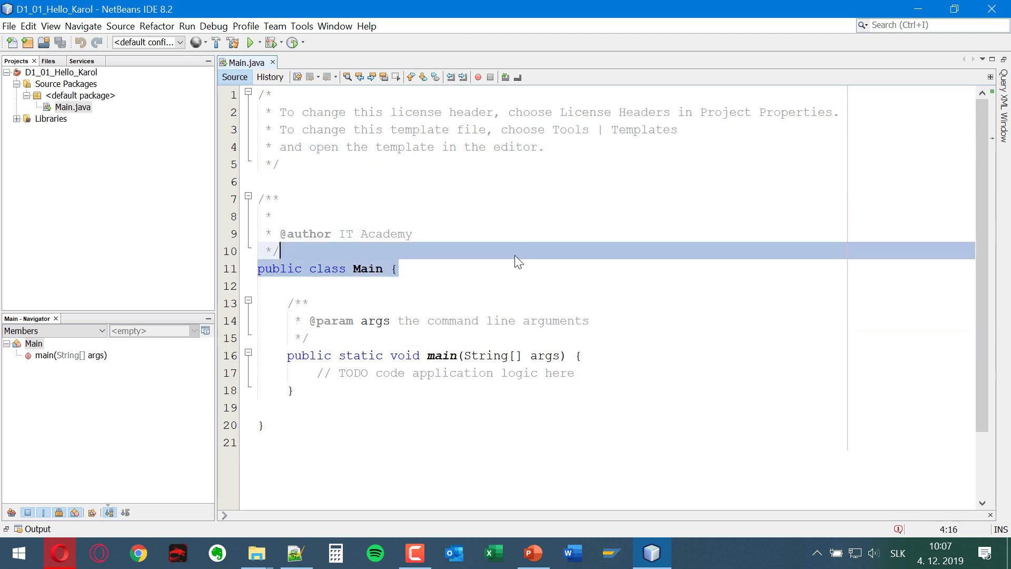